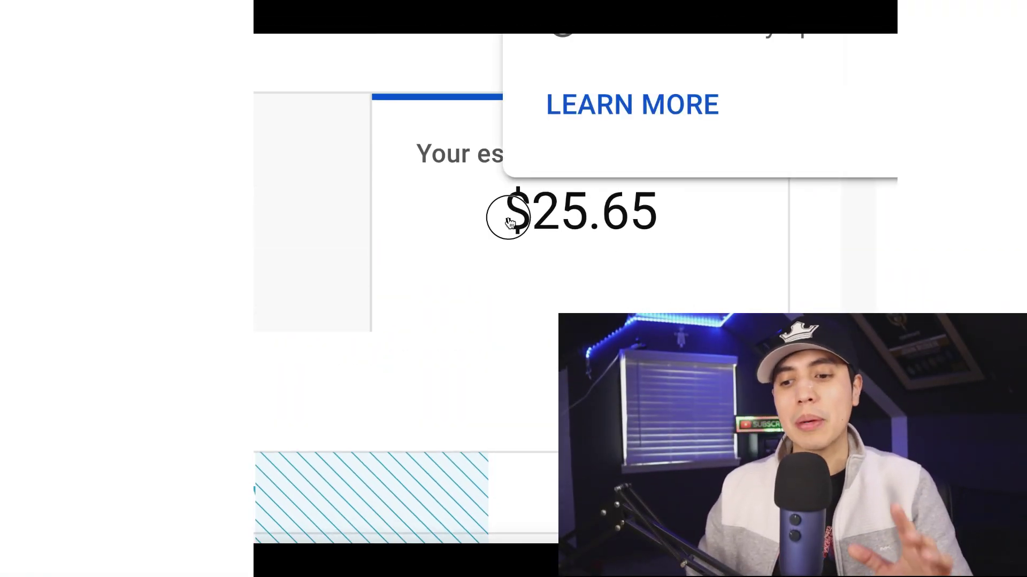
left_click_drag(509, 218, 697, 232)
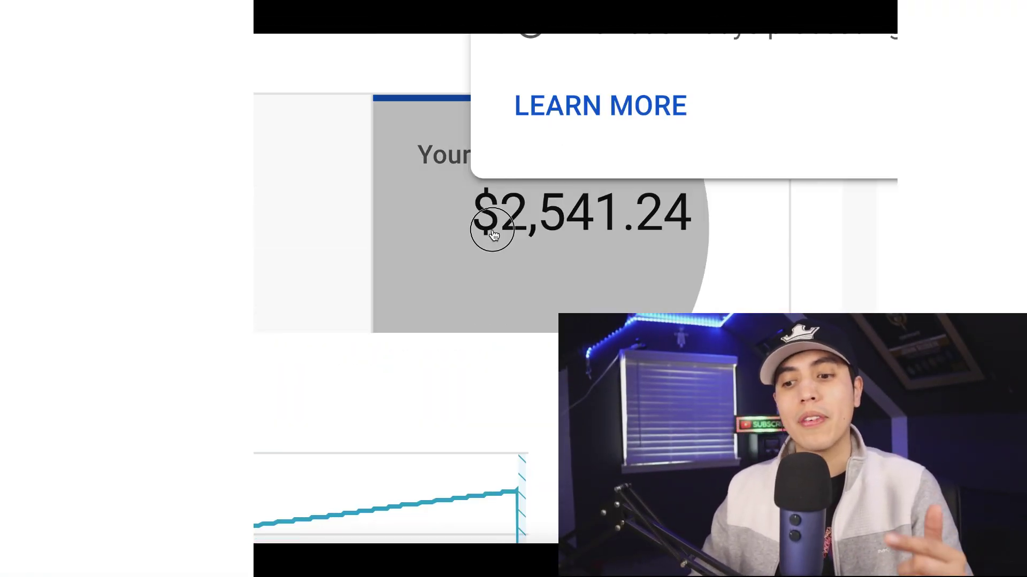
left_click_drag(489, 230, 688, 247)
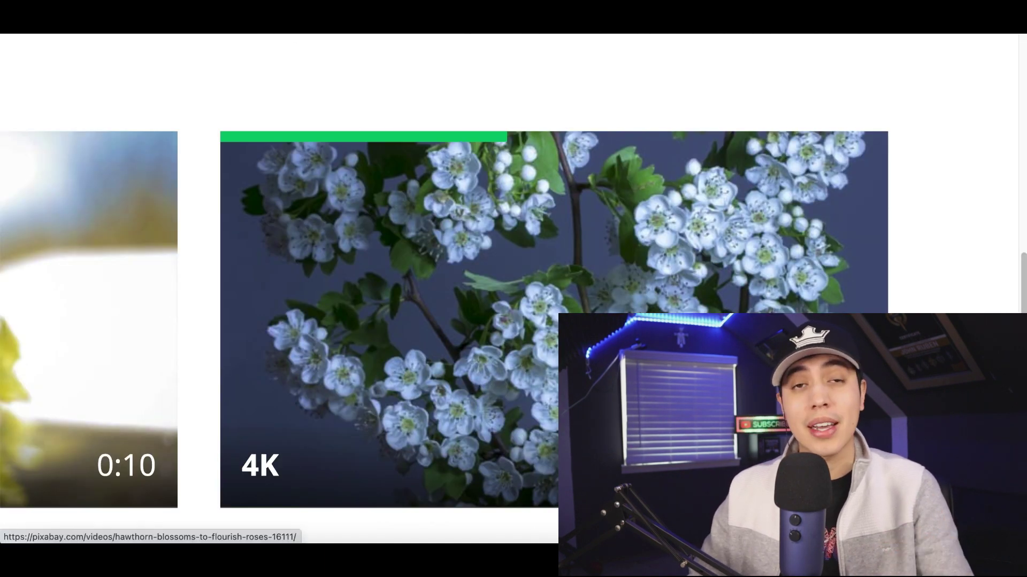
scroll(553, 342, "up", 4)
scroll(553, 321, "up", 6)
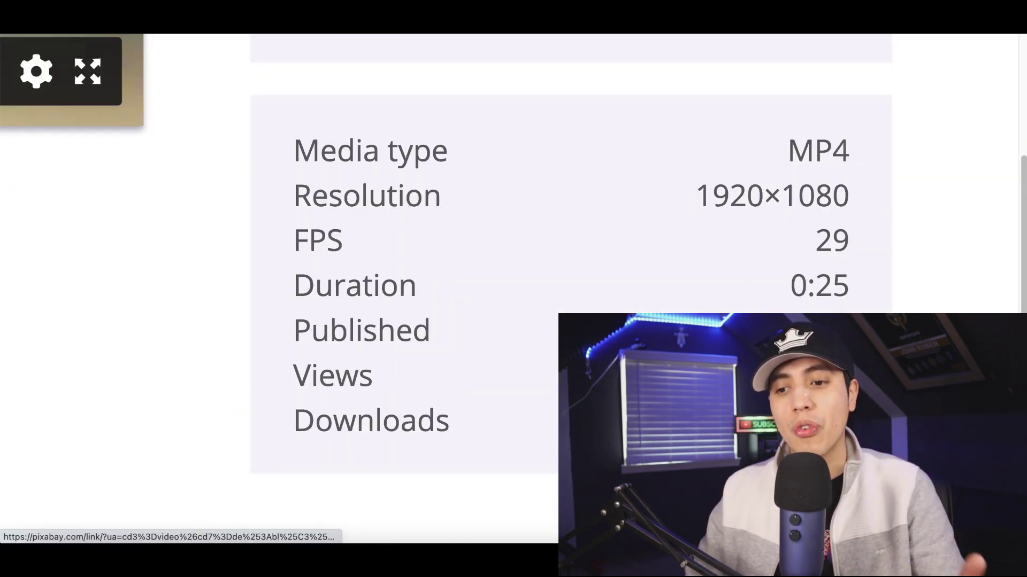
scroll(514, 289, "up", 5)
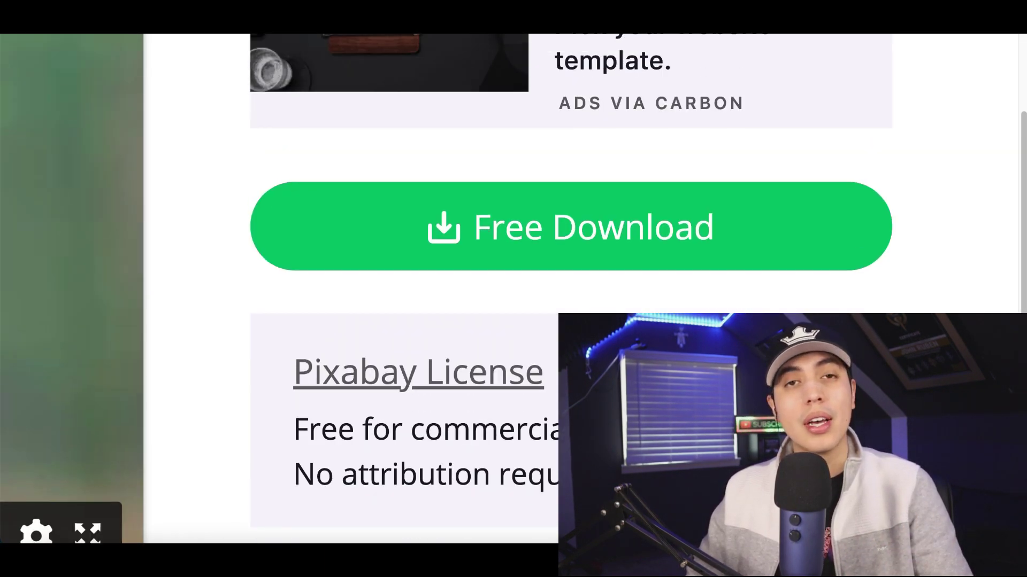
scroll(513, 289, "up", 1)
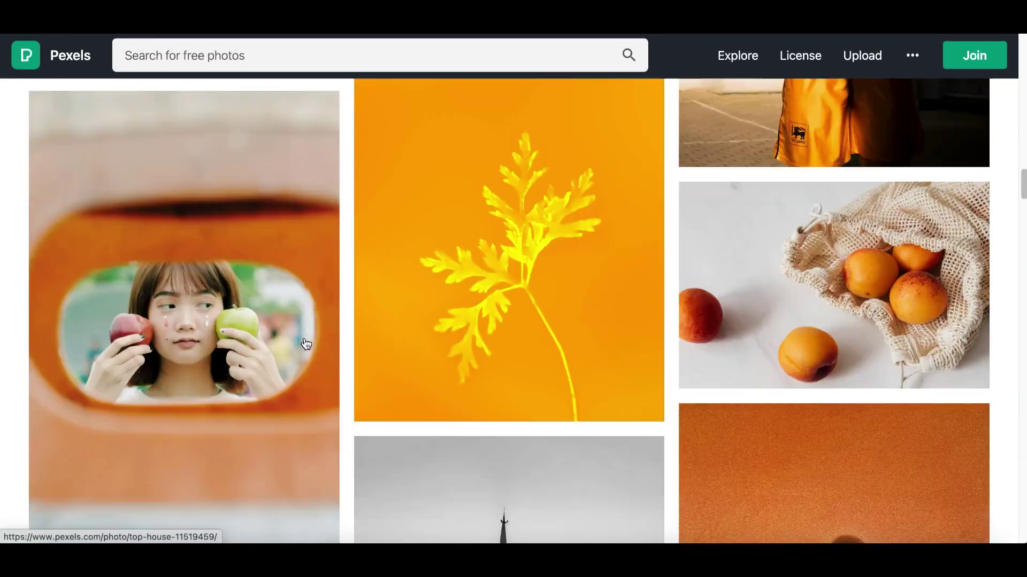
Look through the Pexels home page, including its search area and the trending free stock photos
scroll(306, 342, "down", 10)
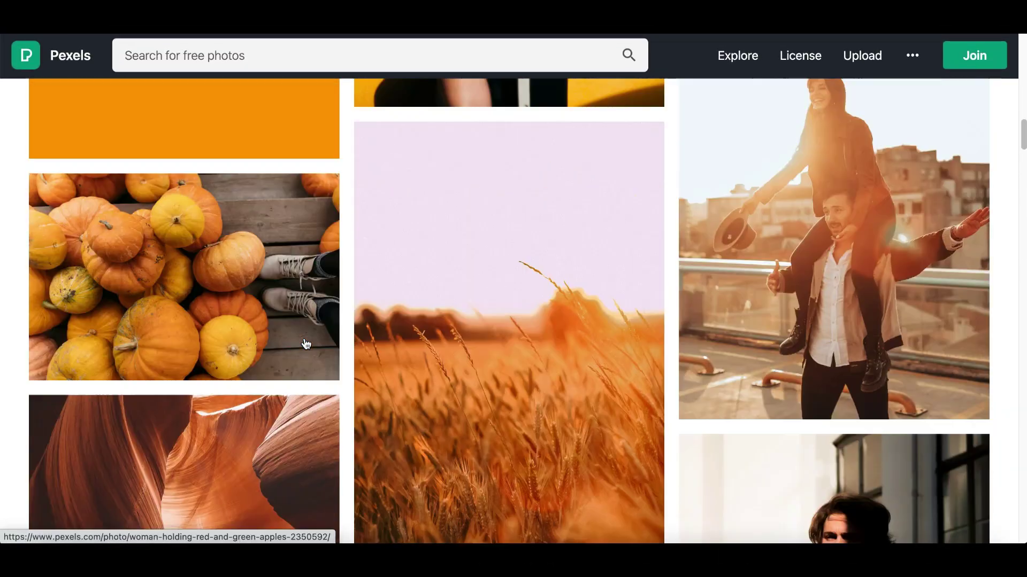
scroll(306, 344, "up", 10)
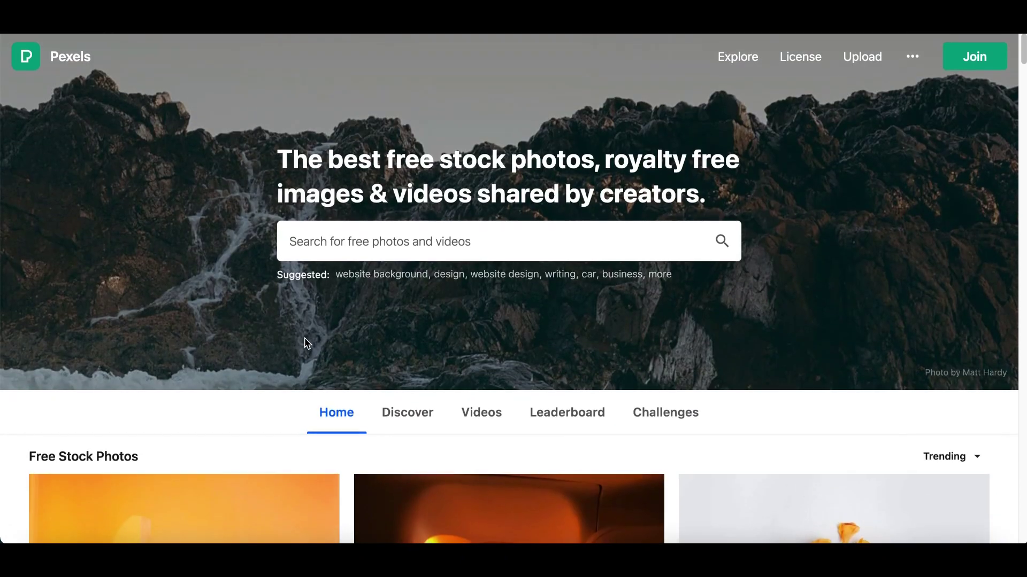
scroll(14, 63, "up", 5)
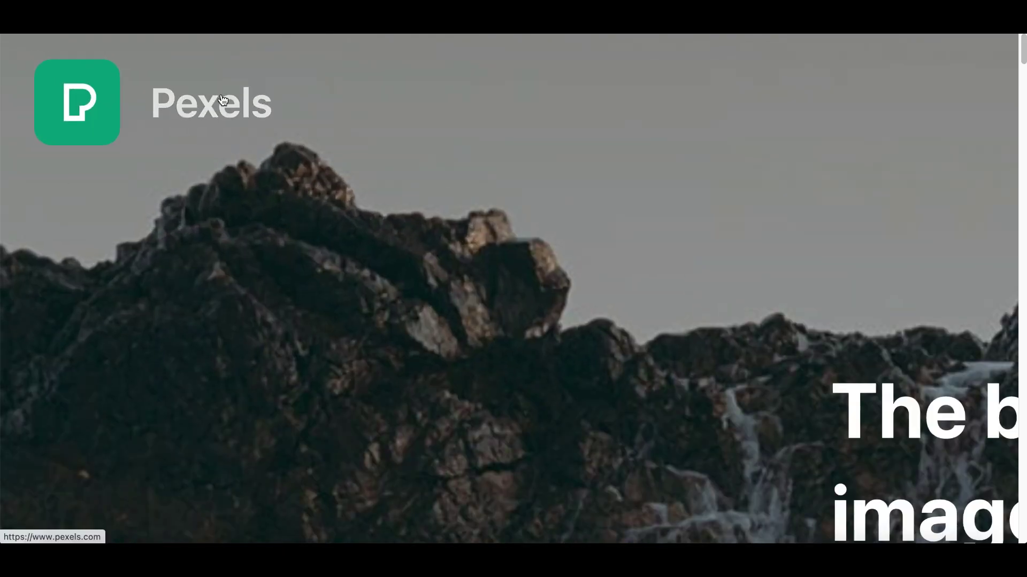
scroll(378, 153, "down", 5)
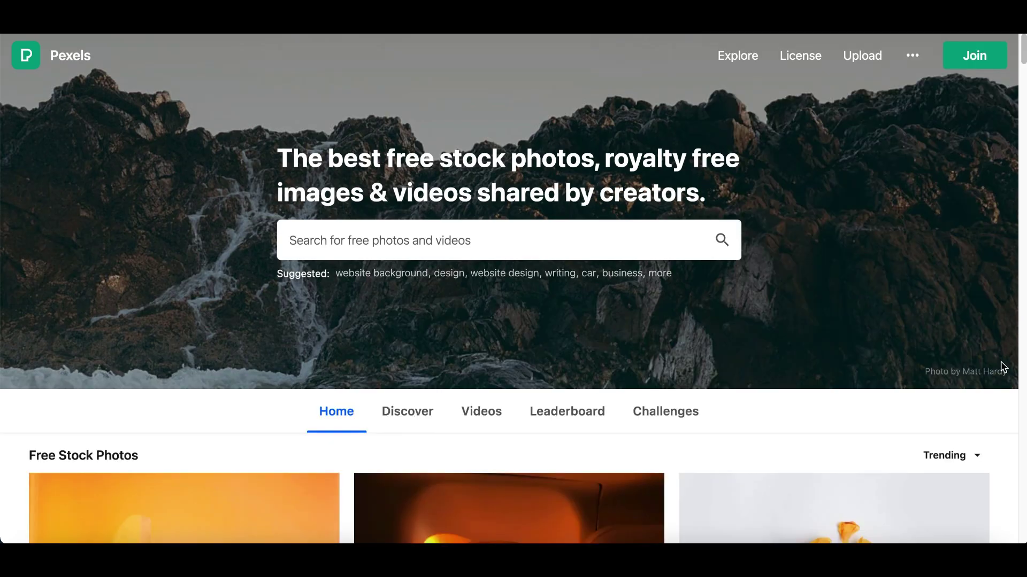
scroll(995, 364, "down", 5)
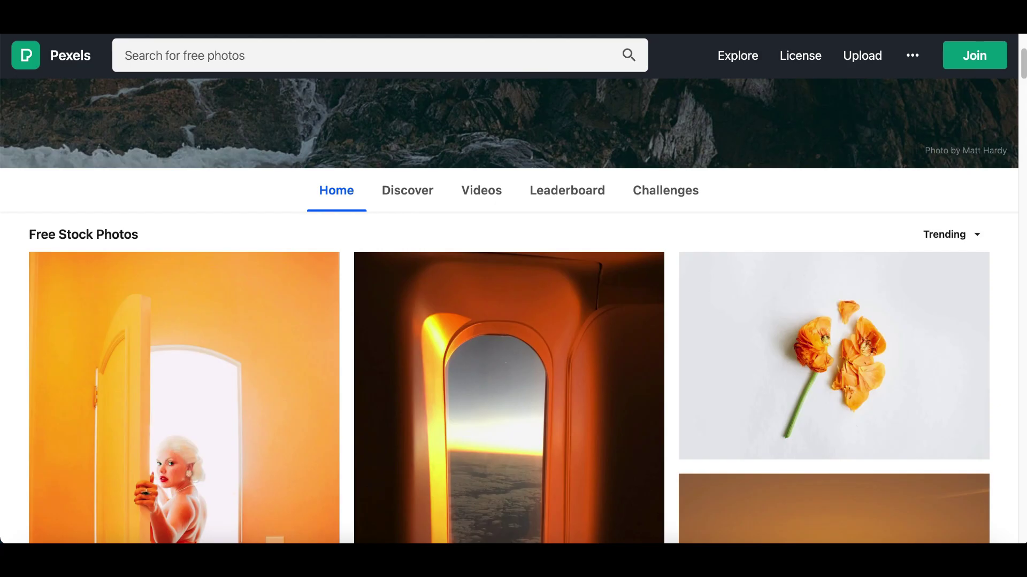
scroll(398, 322, "down", 1)
scroll(399, 324, "down", 1)
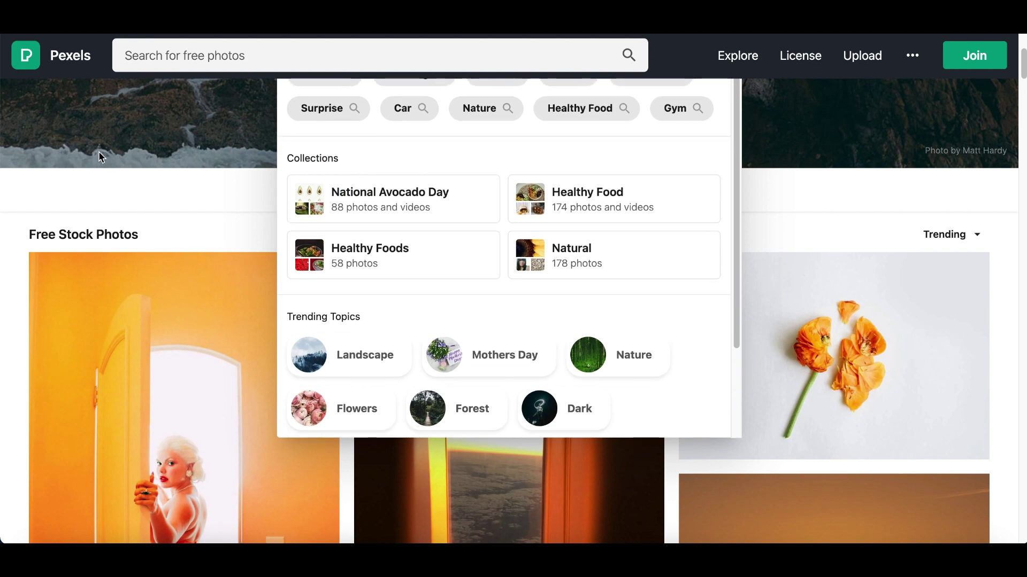
left_click(137, 202)
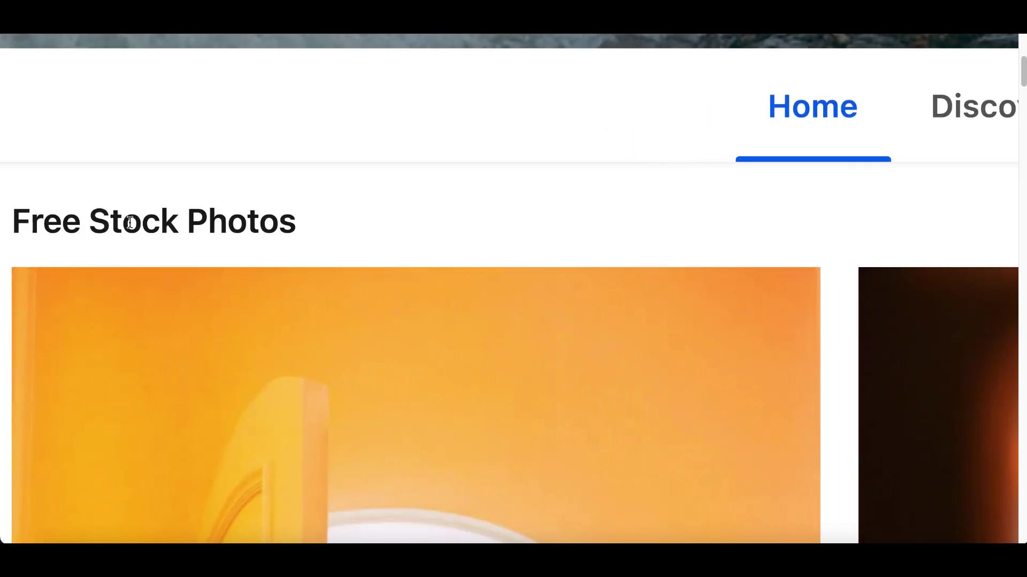
scroll(625, 225, "up", 5)
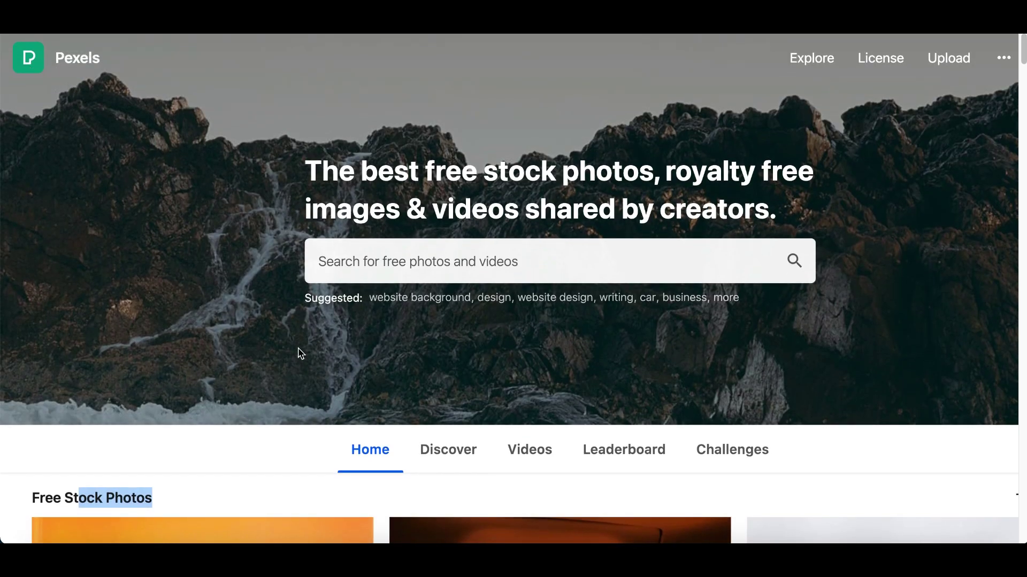
scroll(396, 457, "down", 5)
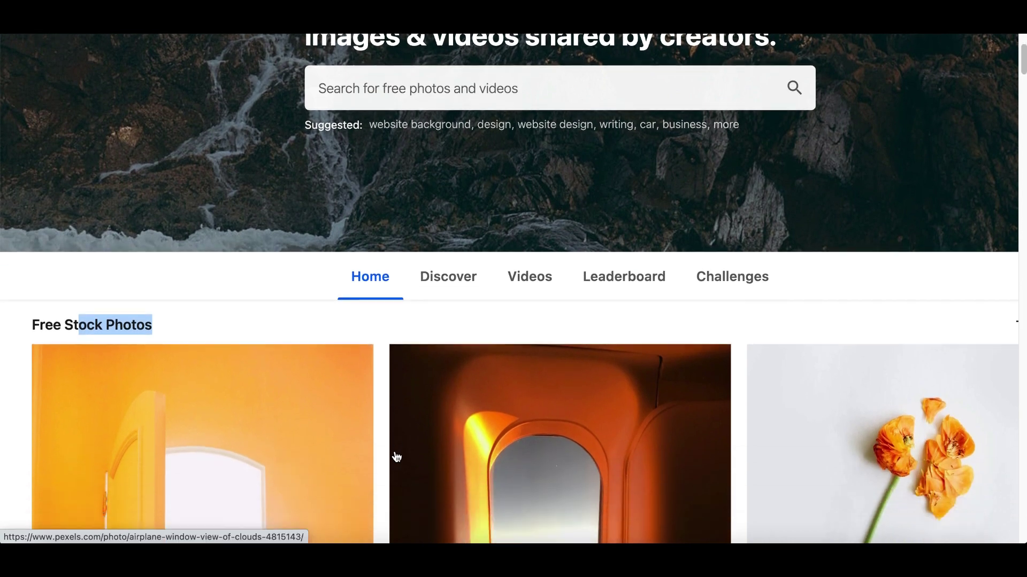
scroll(396, 458, "down", 6)
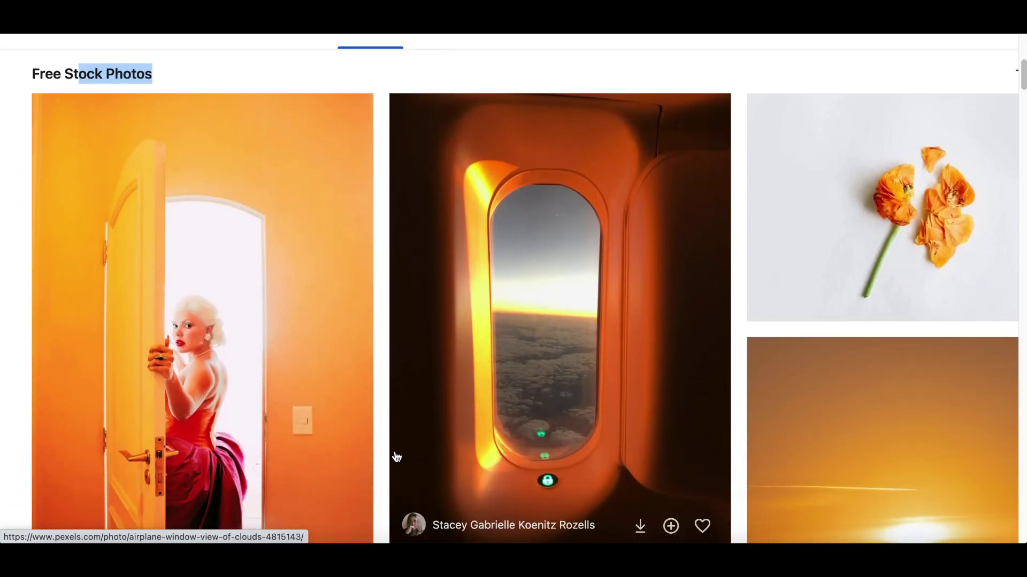
scroll(395, 456, "up", 12)
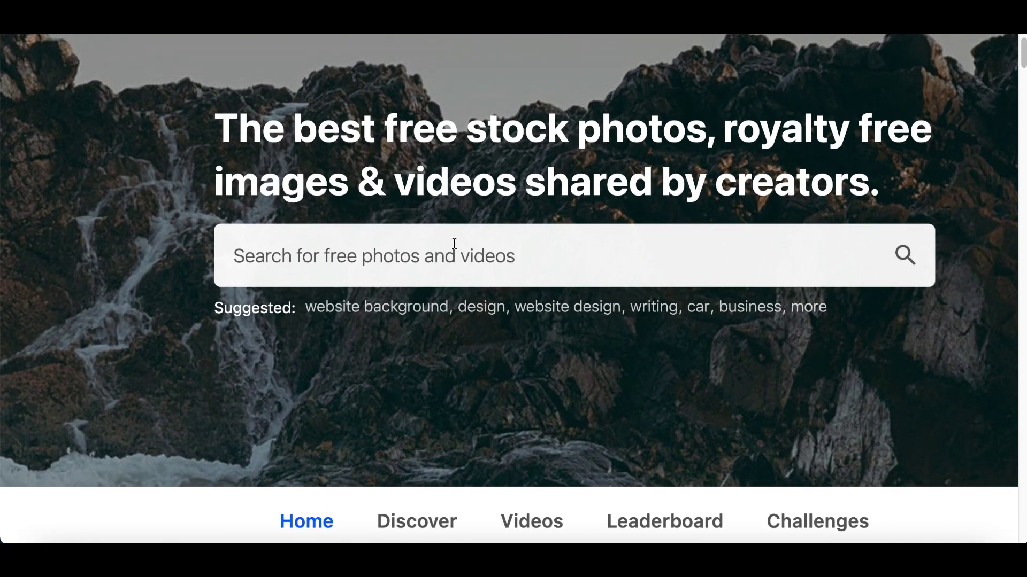
Search the stock library for "rain" and show the video results instead of the photos
left_click(443, 260)
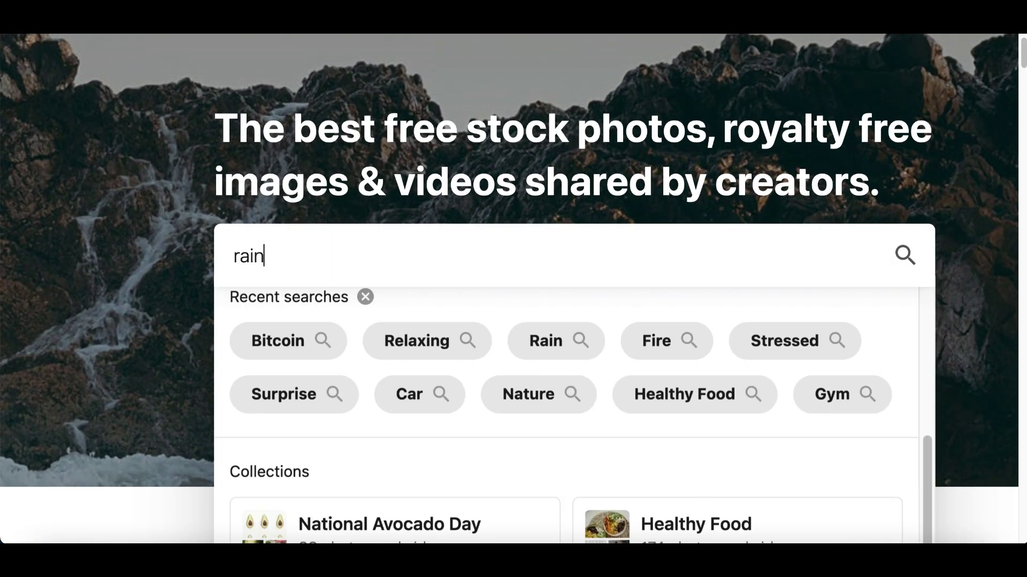
key("Return")
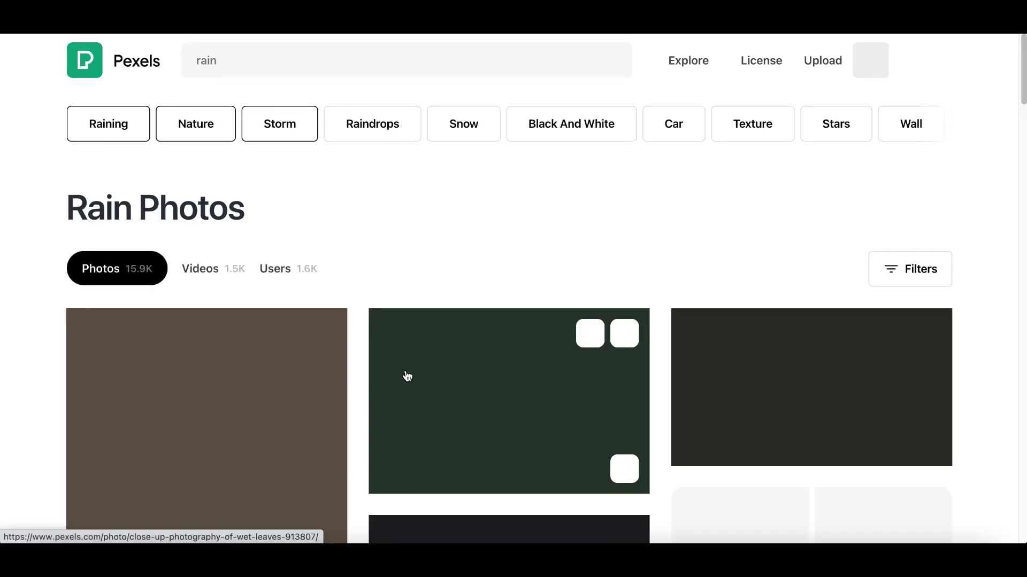
left_click(202, 234)
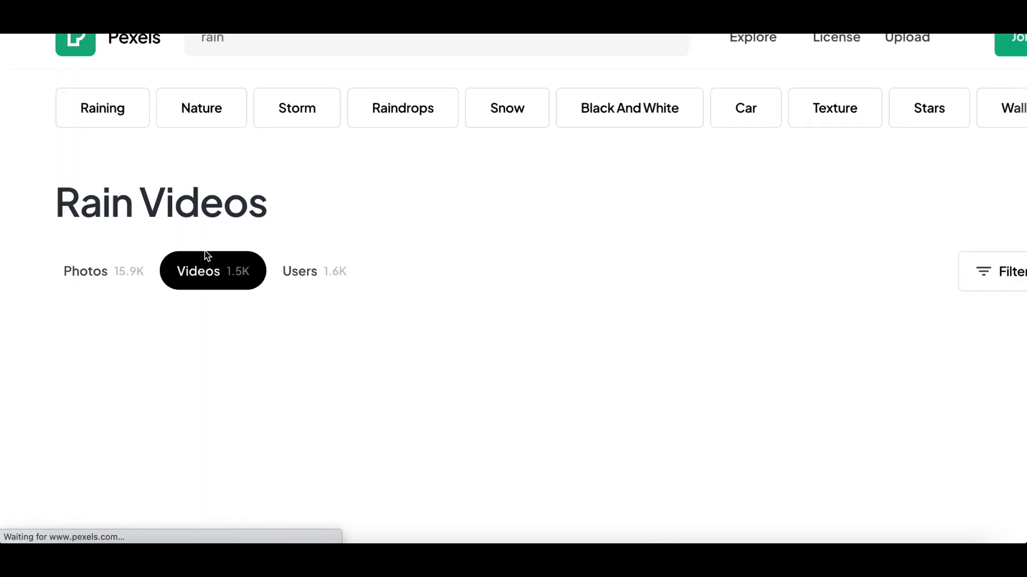
left_click(106, 239)
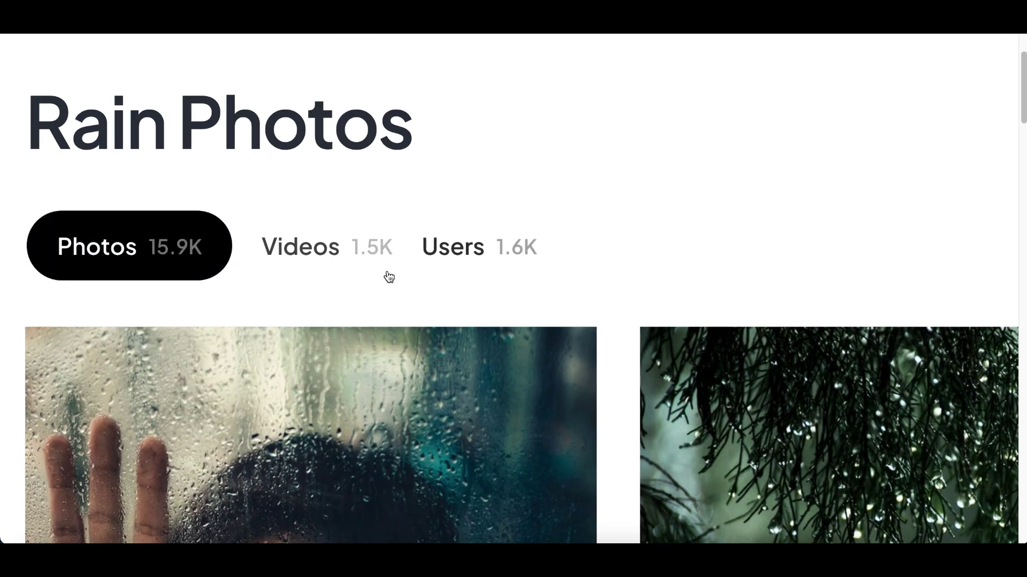
left_click(374, 264)
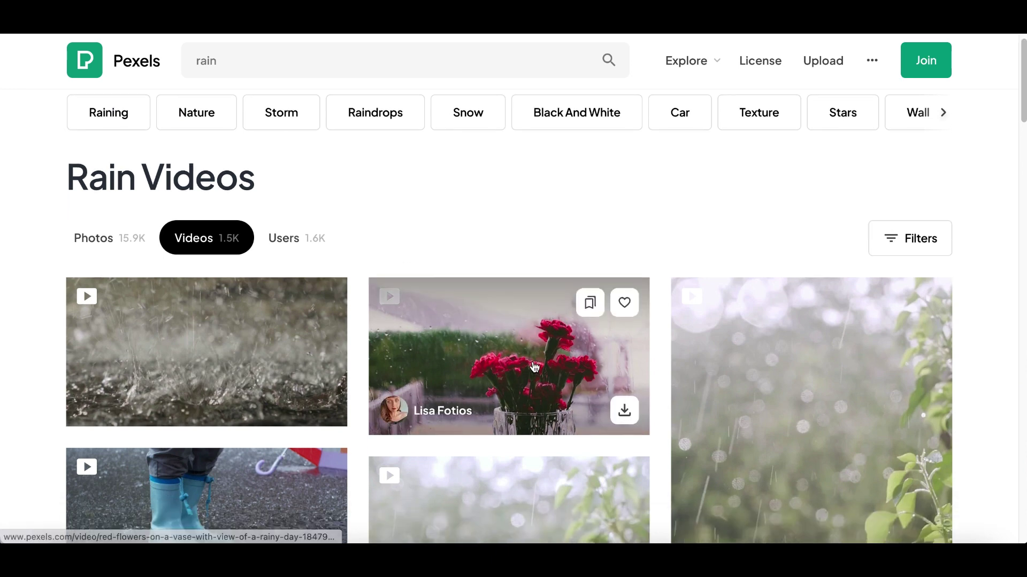
Examine the range of clips offered in the rain video results and return to the start of the page
scroll(535, 368, "down", 4)
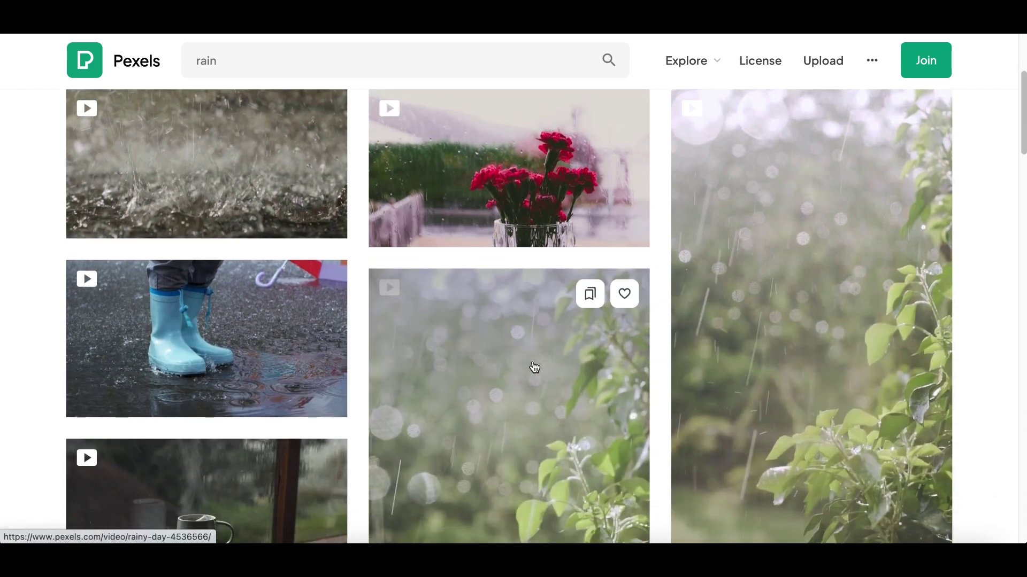
scroll(535, 367, "down", 3)
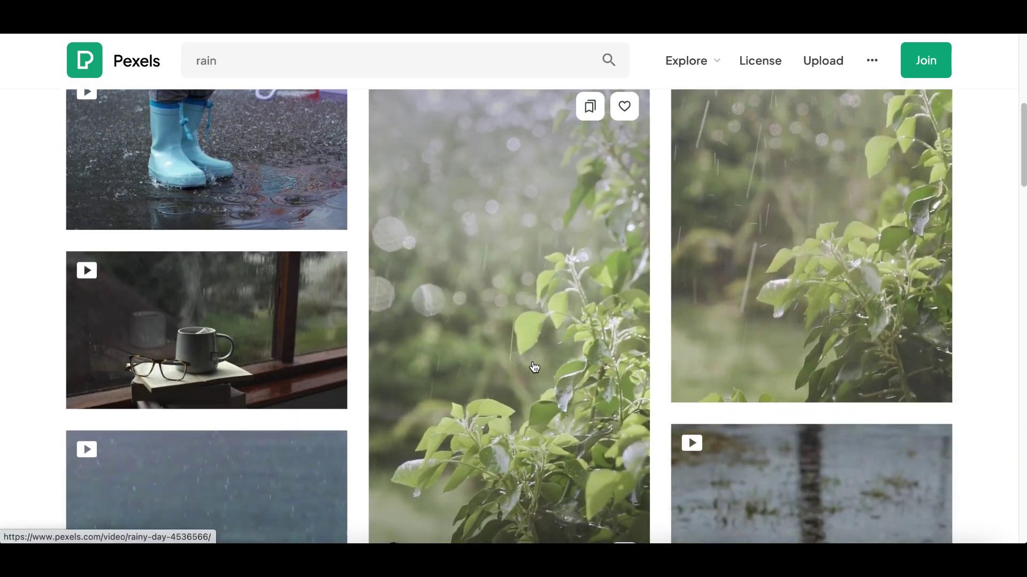
scroll(534, 367, "down", 5)
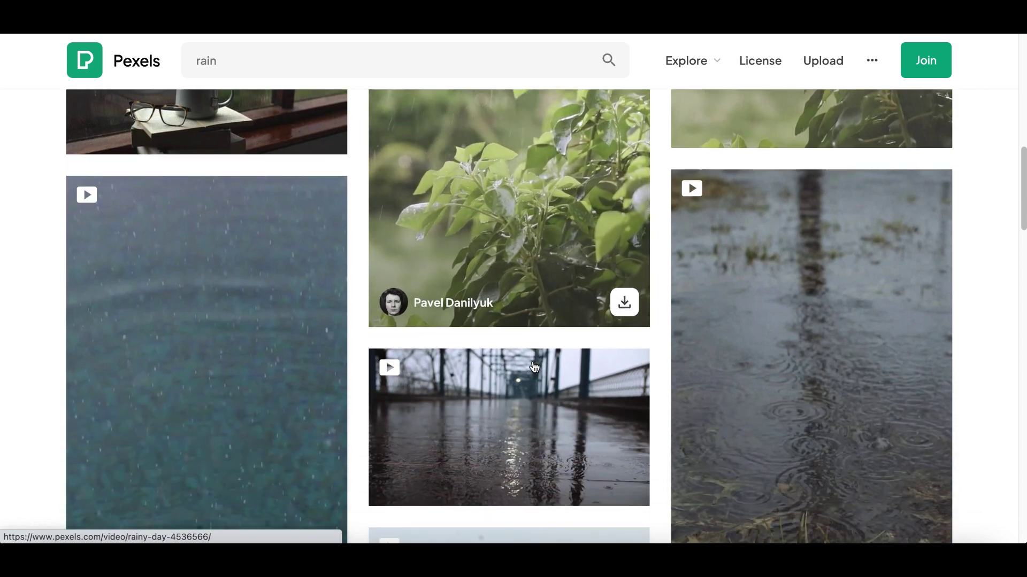
scroll(535, 367, "down", 6)
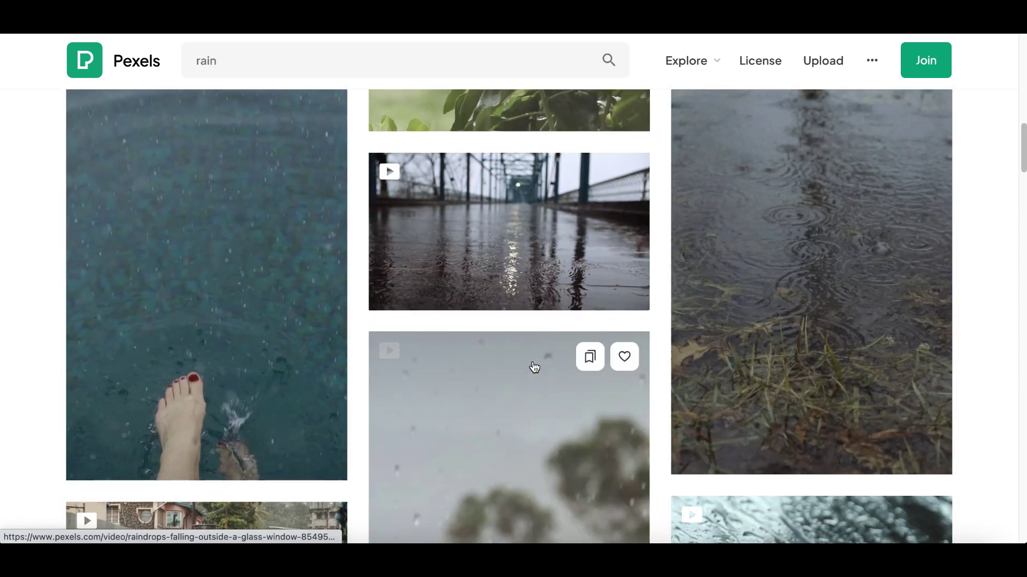
scroll(534, 367, "down", 2)
scroll(535, 363, "up", 15)
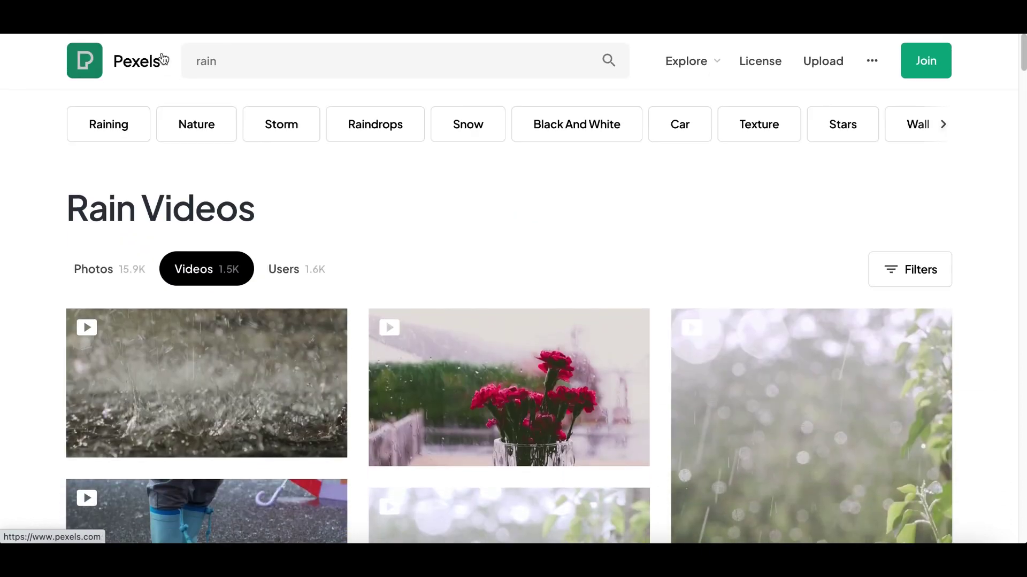
scroll(163, 61, "up", 5, "ctrl")
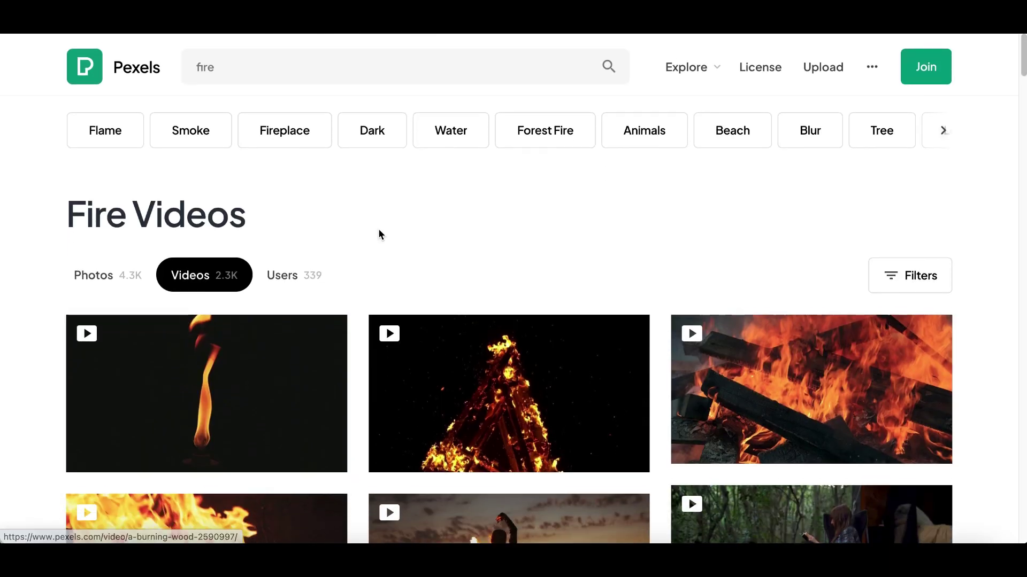
Browse the fire video results, preview the clip of hands getting warm at a bonfire, and close it
scroll(378, 231, "down", 3)
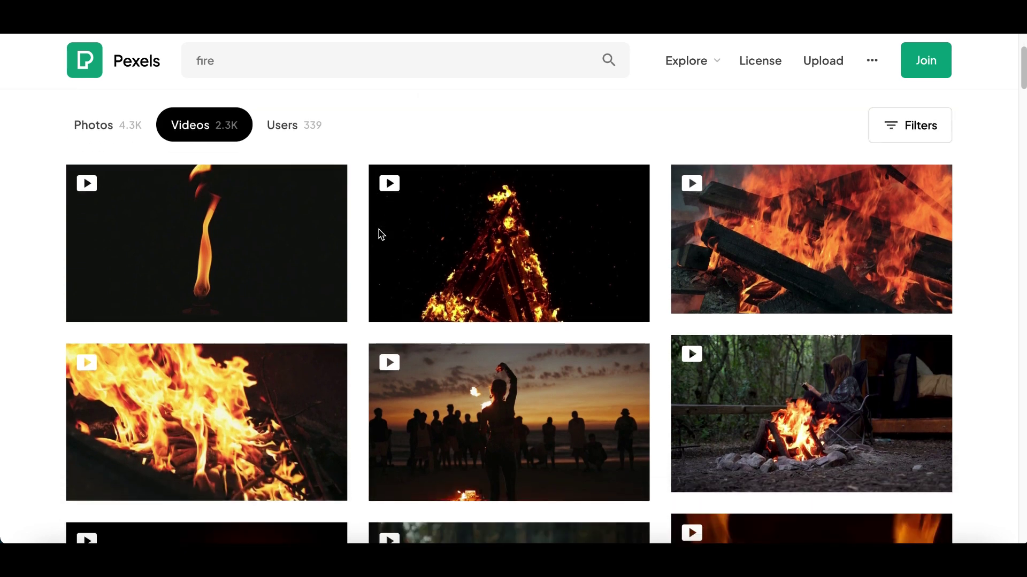
scroll(381, 235, "down", 6)
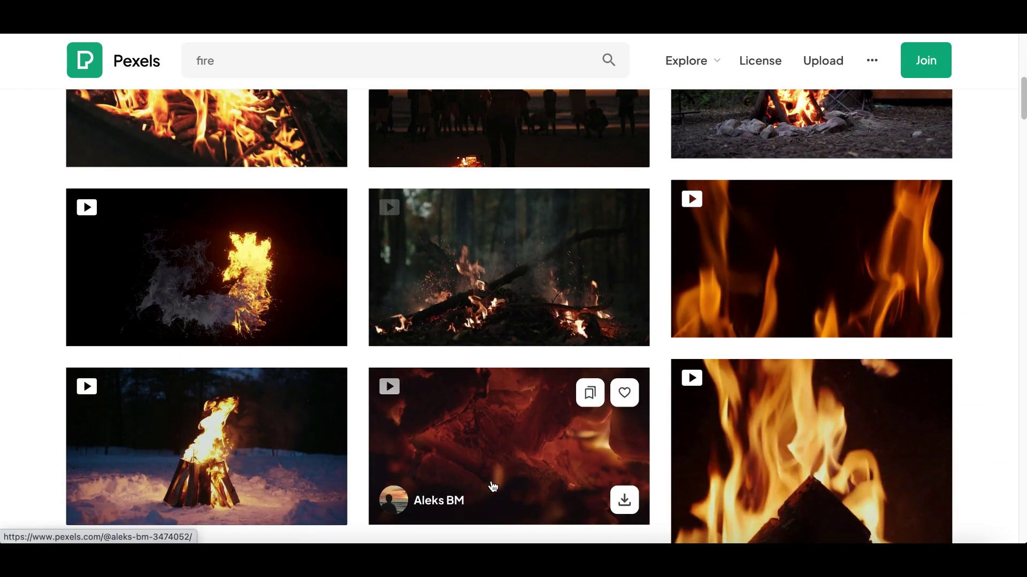
scroll(493, 486, "down", 5)
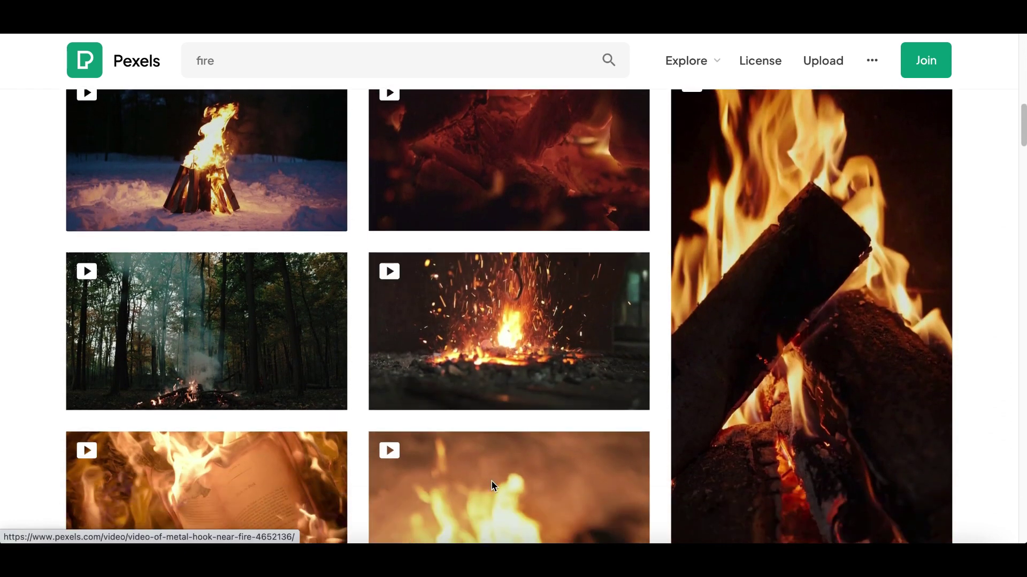
scroll(492, 486, "down", 3)
left_click(492, 486)
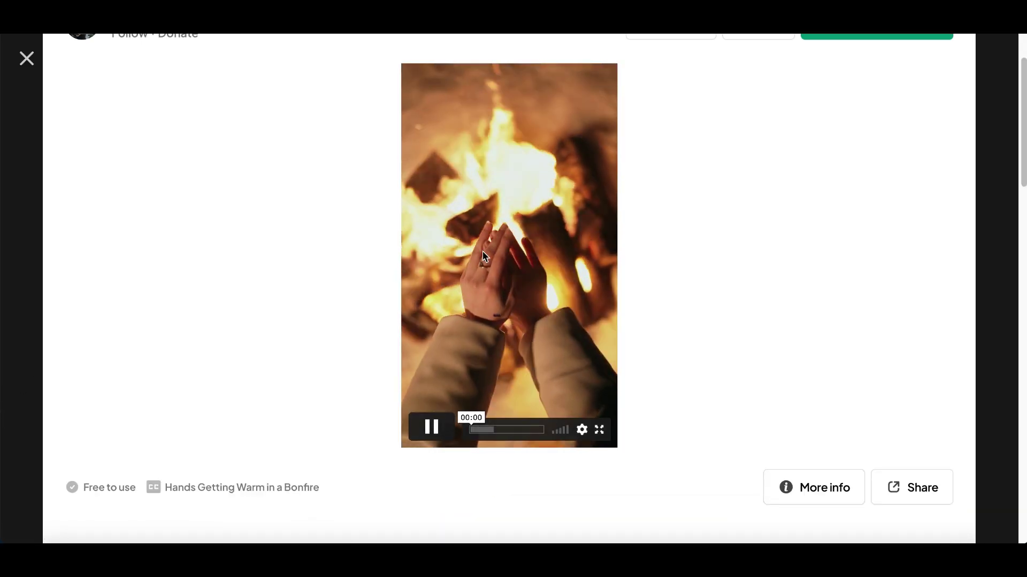
scroll(492, 246, "up", 2)
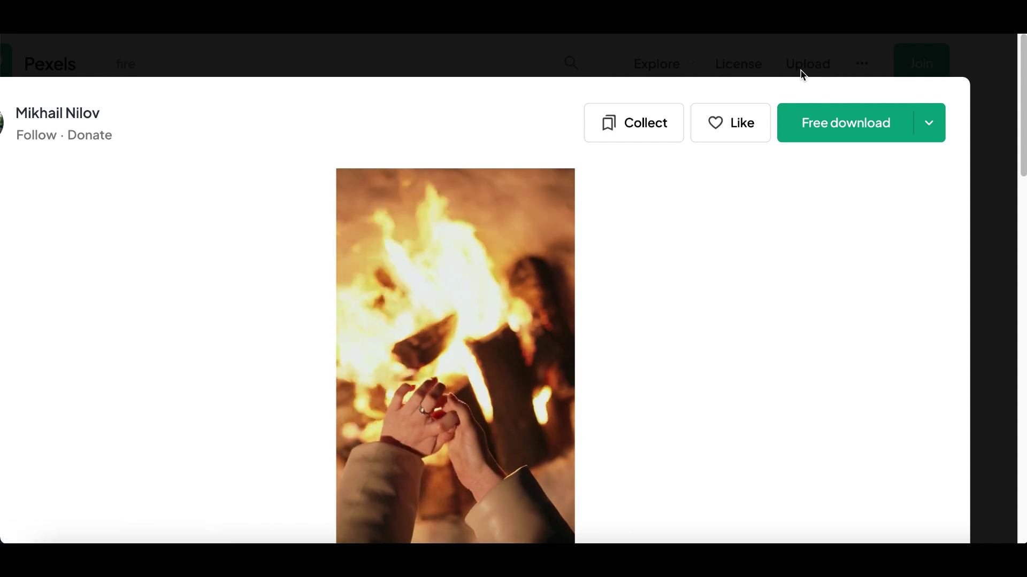
left_click(802, 75)
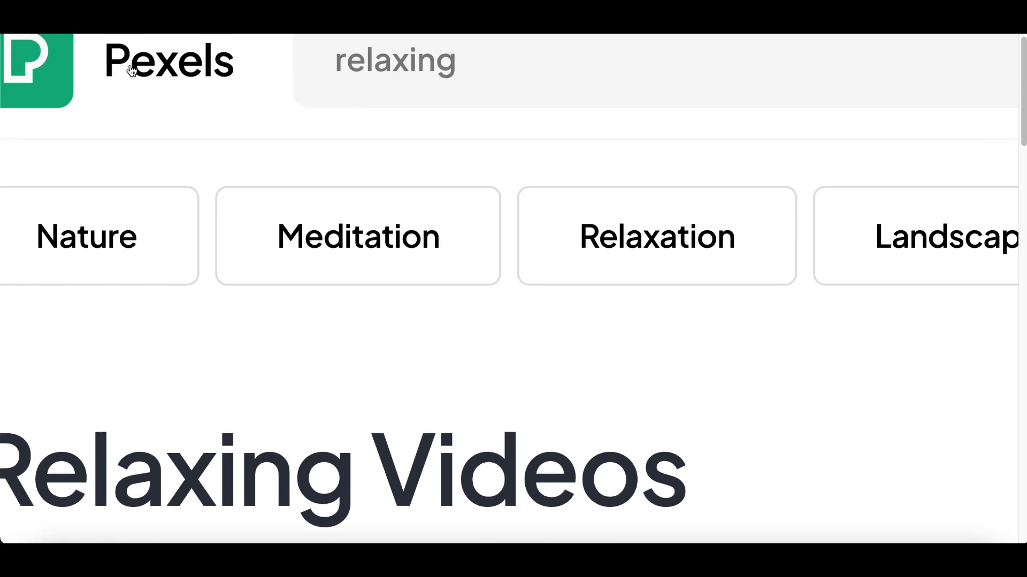
Browse the relaxing video results to see the range of waterfall, sunset and sea clips, and return to the start of the page
scroll(607, 258, "down", 3)
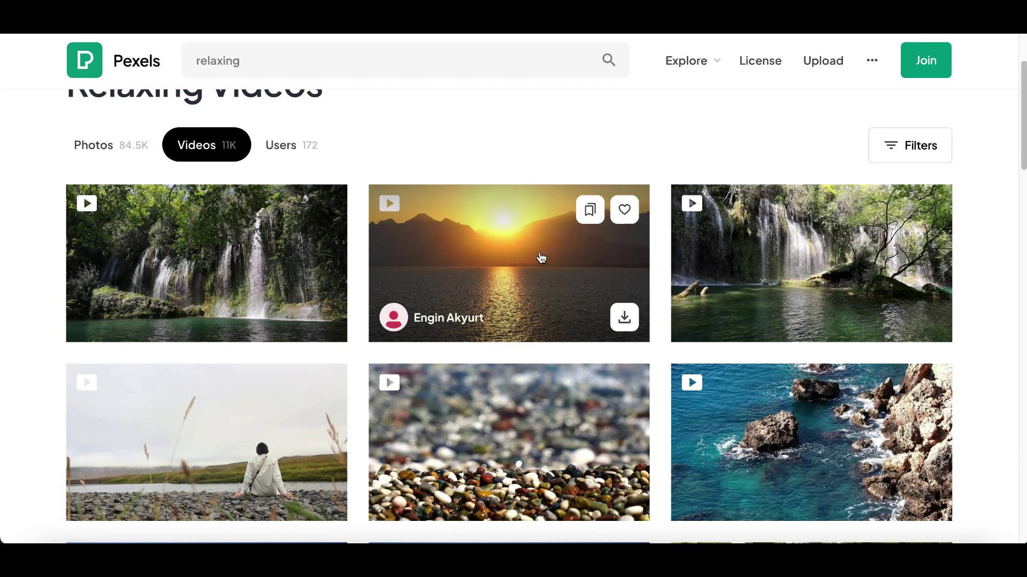
scroll(534, 276, "down", 5)
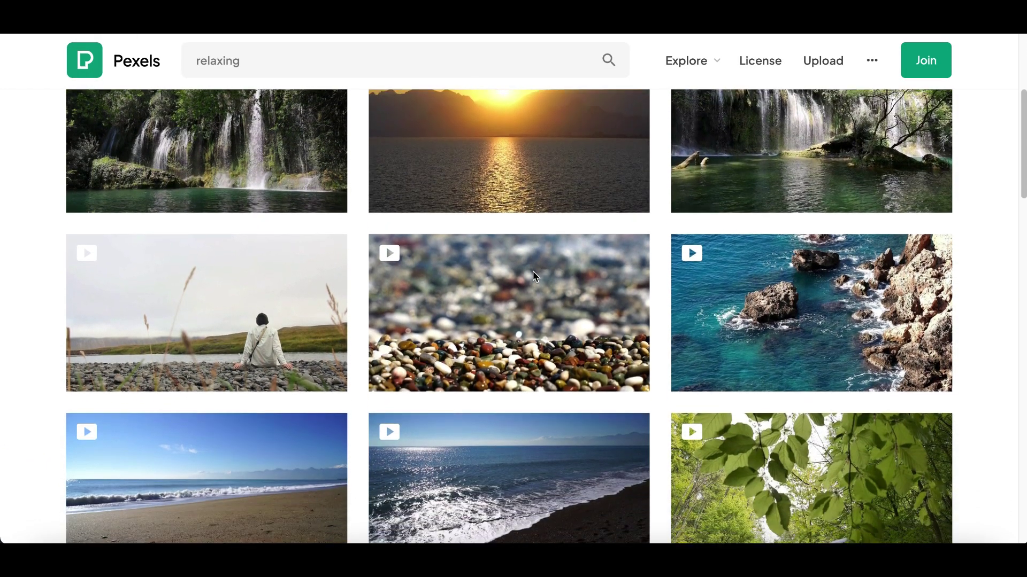
scroll(535, 276, "down", 6)
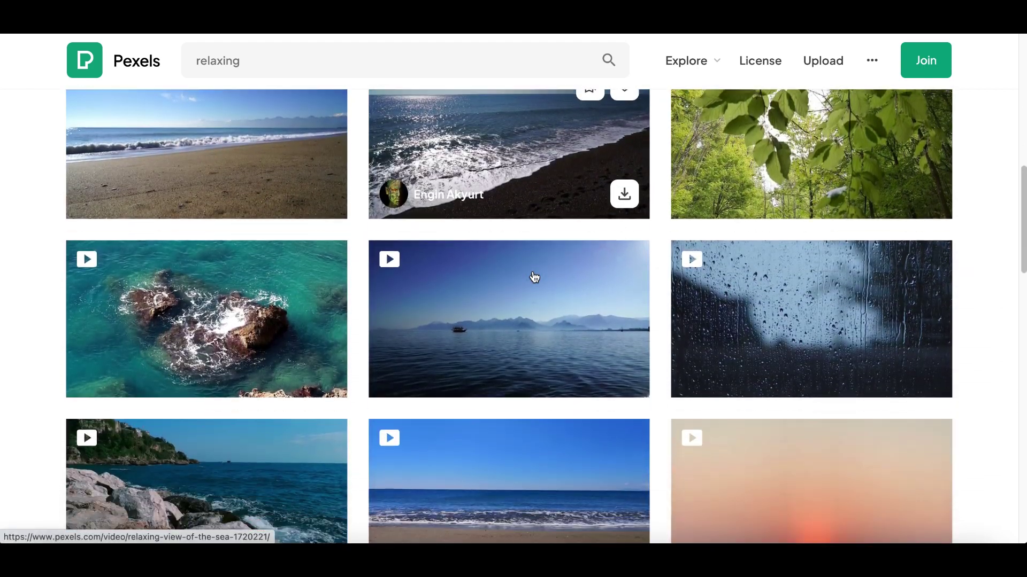
scroll(534, 276, "down", 4)
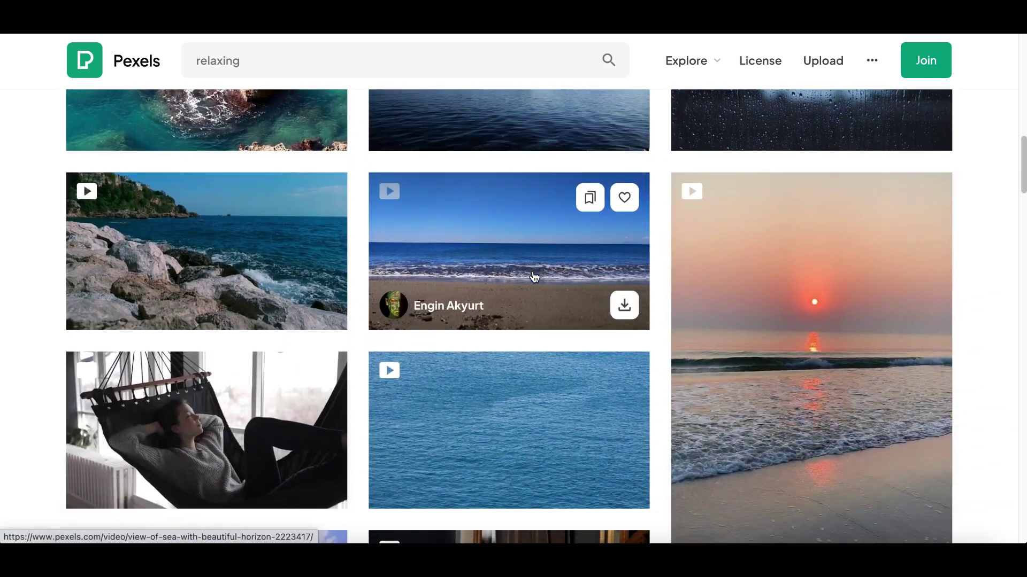
scroll(128, 219, "up", 5)
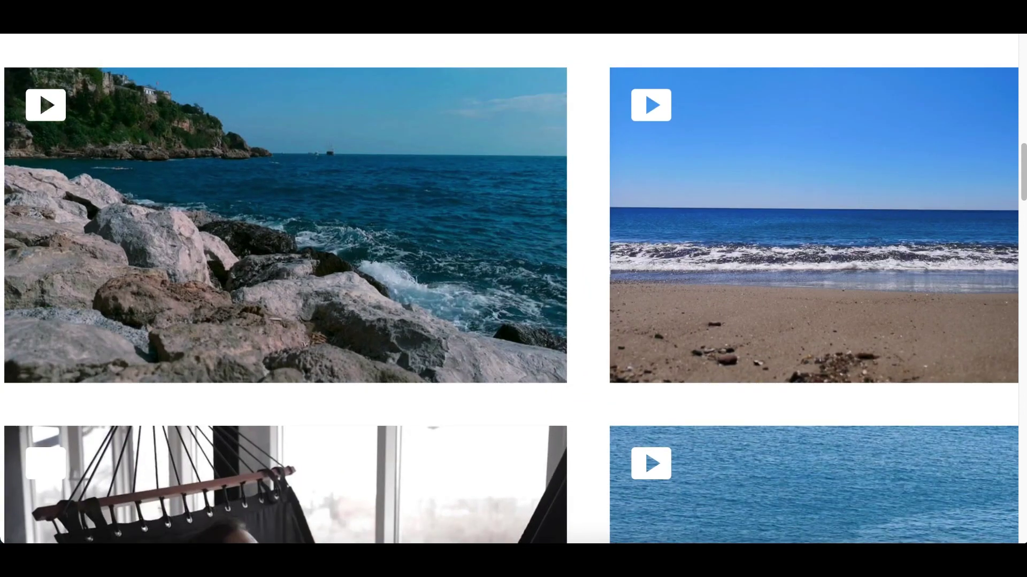
scroll(319, 155, "up", 15)
Download the clip of rain puddles on a bridge from the rain video results and skim through the downloaded file
scroll(318, 155, "down", 5)
scroll(346, 172, "down", 9)
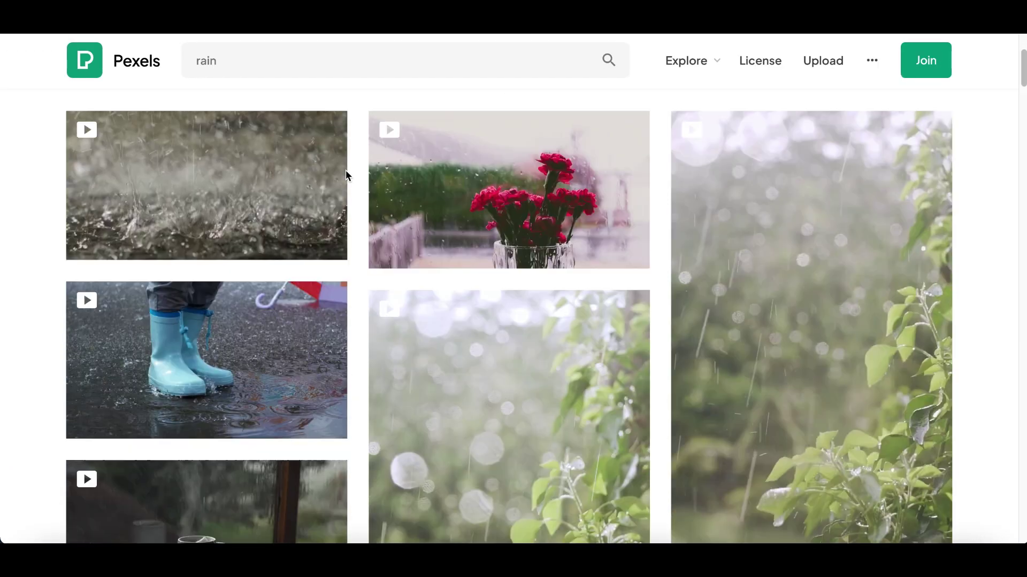
scroll(257, 447, "down", 6)
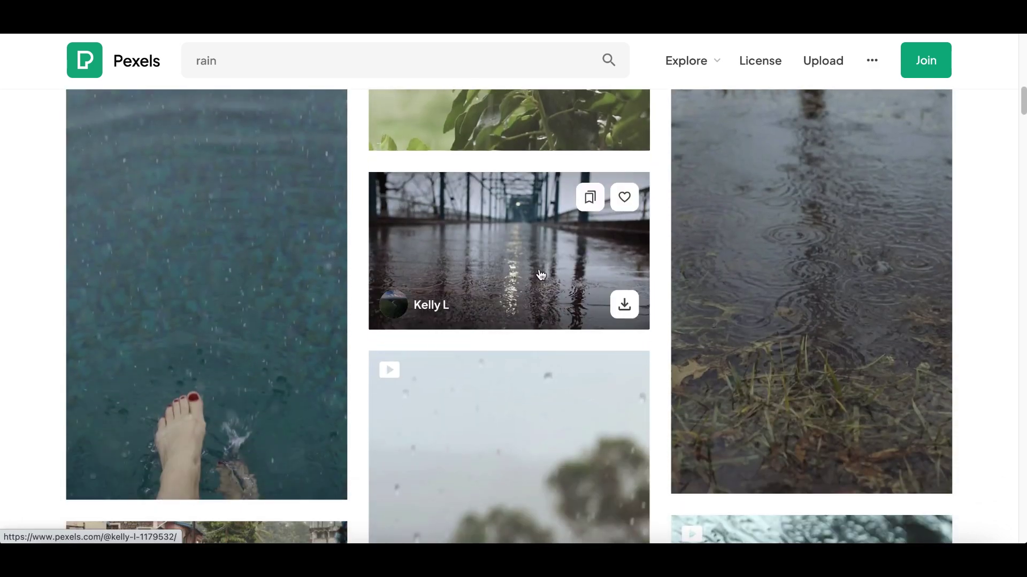
left_click(540, 275)
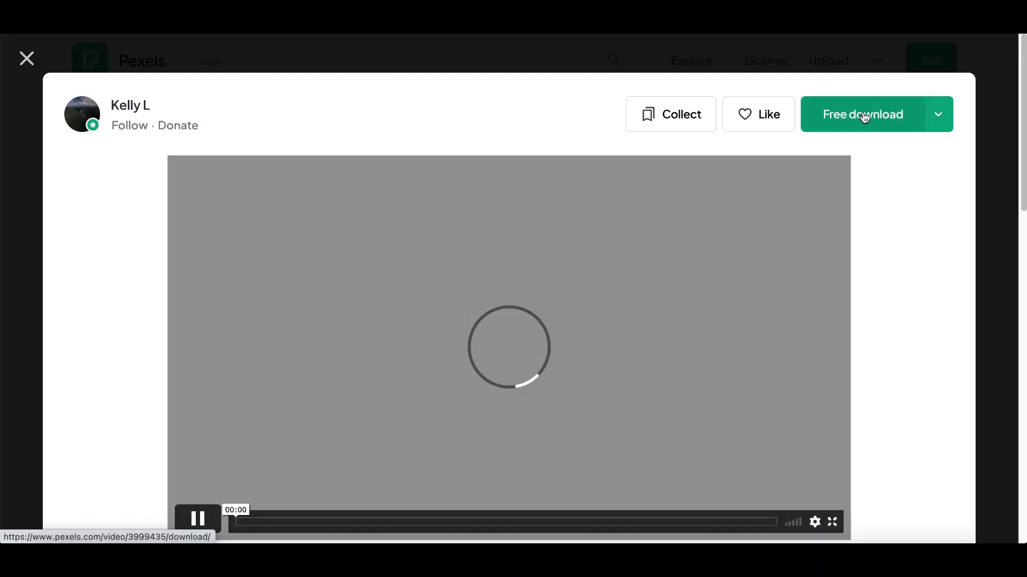
left_click(866, 117)
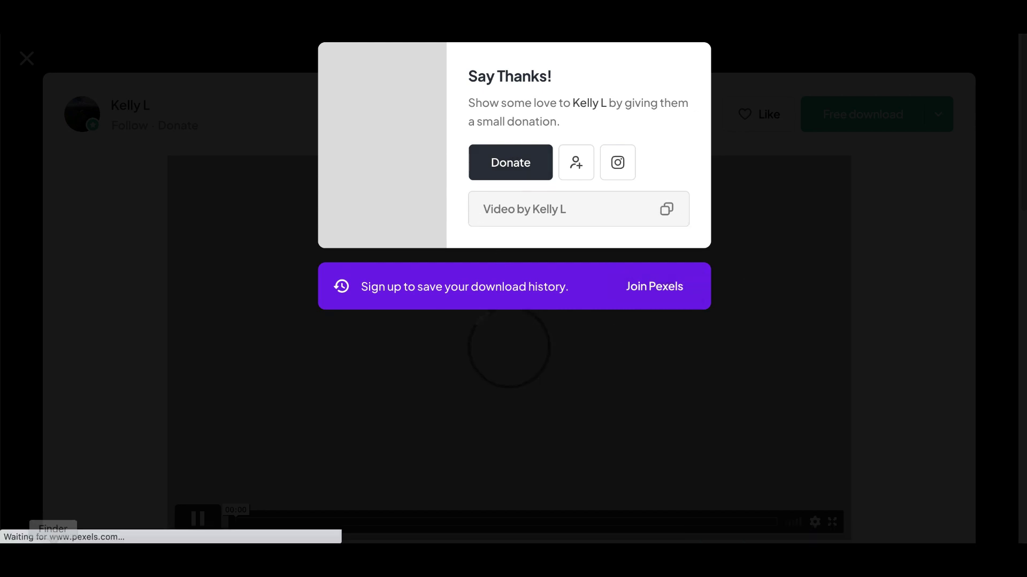
left_click(34, 524)
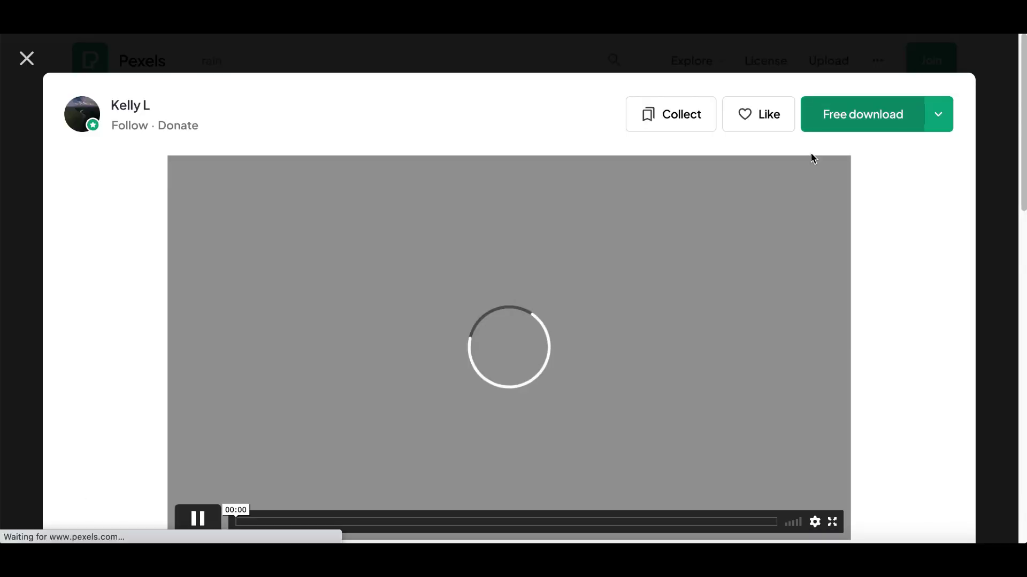
left_click(879, 116)
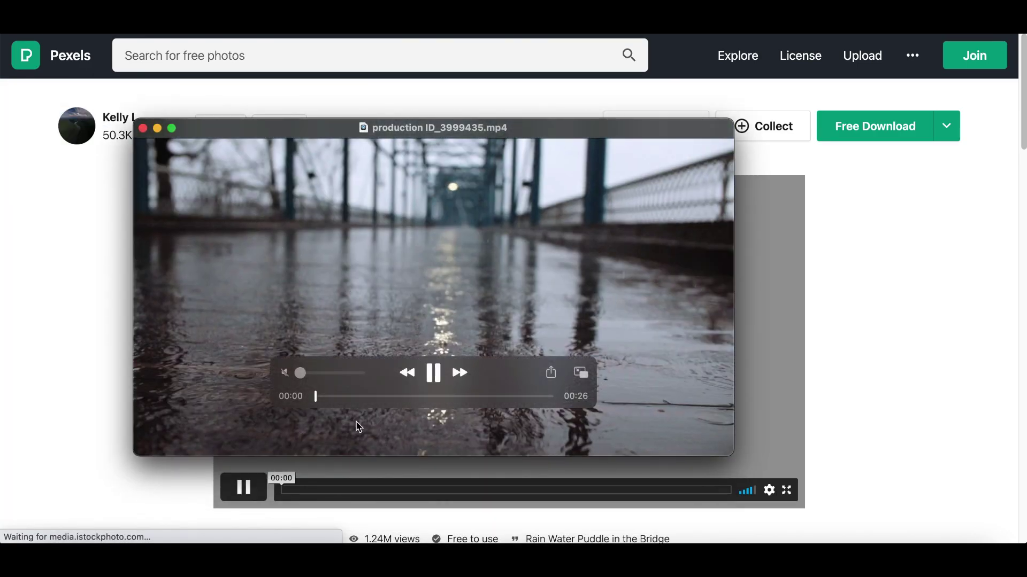
left_click(432, 397)
left_click(463, 395)
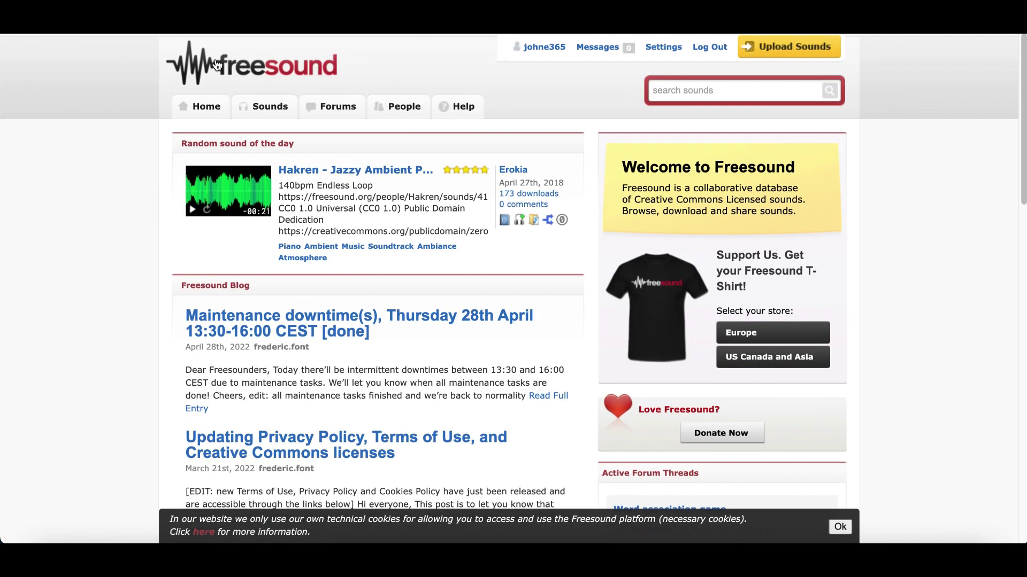
Look through the Freesound home page, including the random sound of the day, the blog posts and the account area
scroll(217, 64, "up", 5)
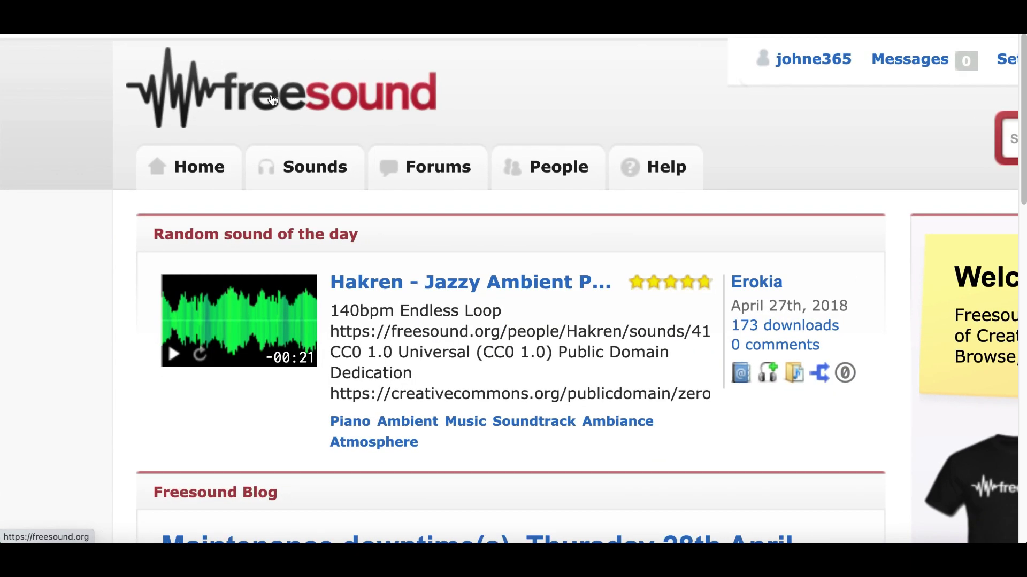
scroll(272, 100, "down", 3)
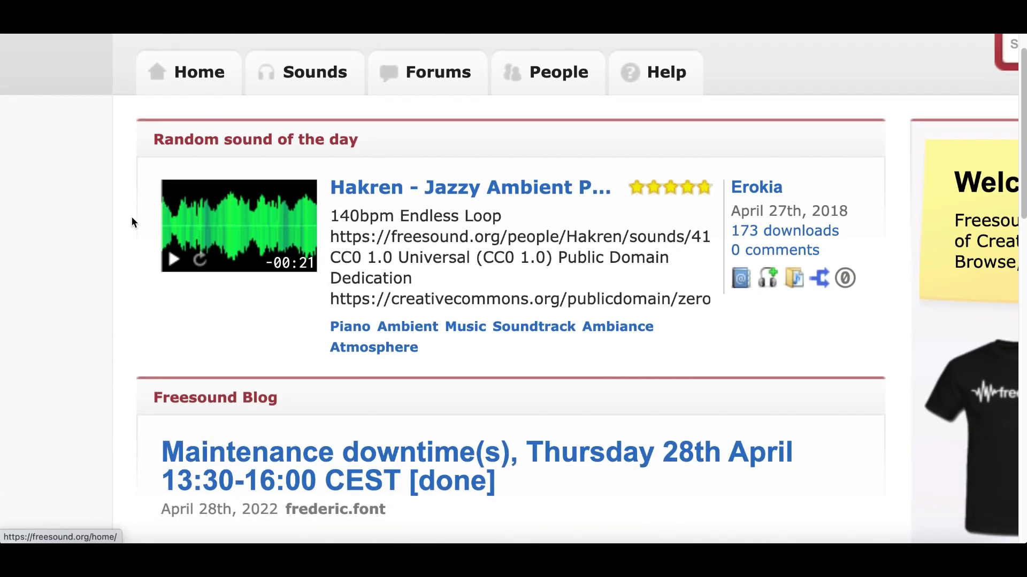
scroll(463, 206, "down", 5)
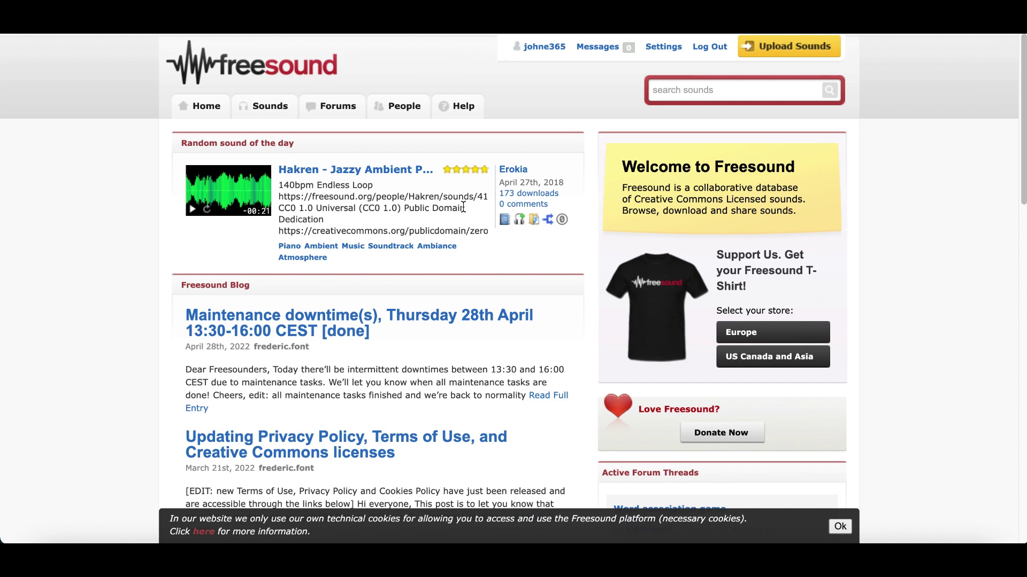
scroll(463, 206, "down", 3)
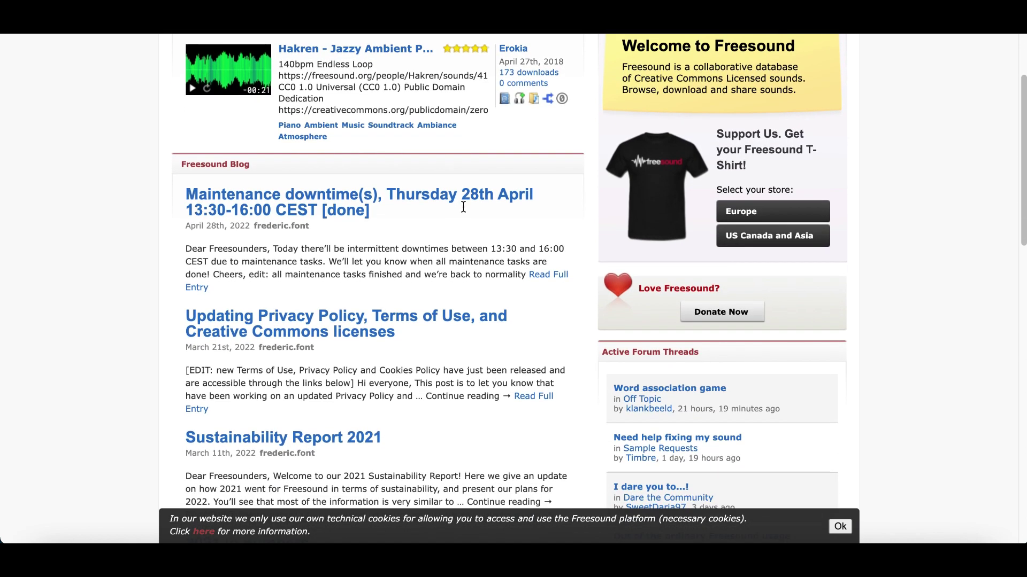
scroll(463, 206, "down", 3)
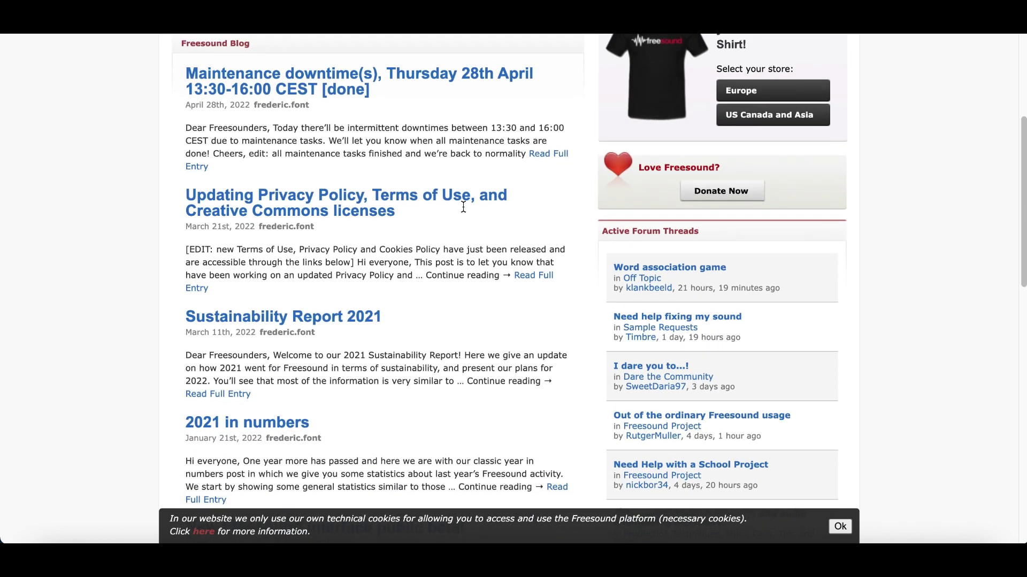
scroll(478, 198, "up", 10)
scroll(624, 51, "up", 5)
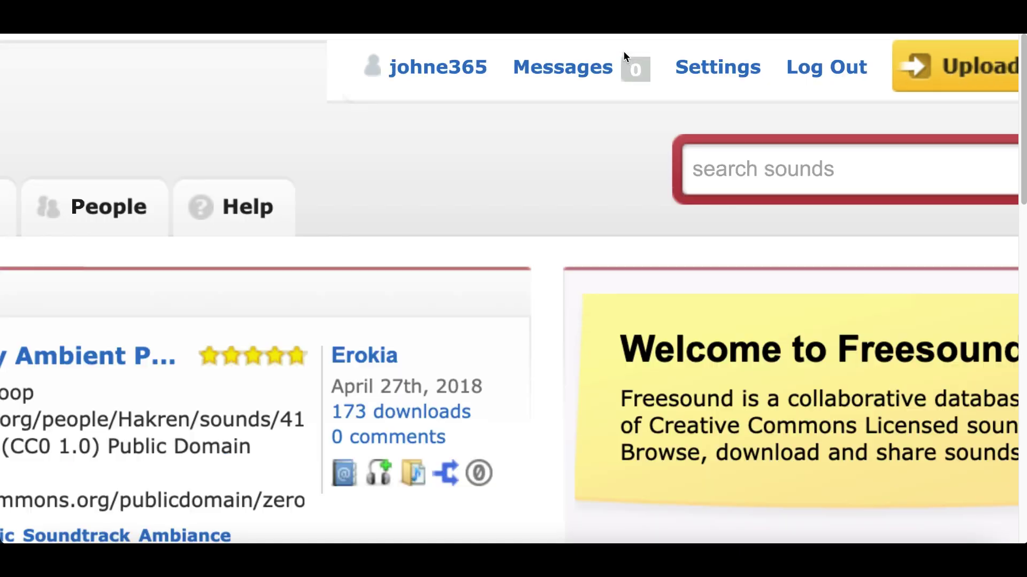
scroll(779, 100, "right", 2)
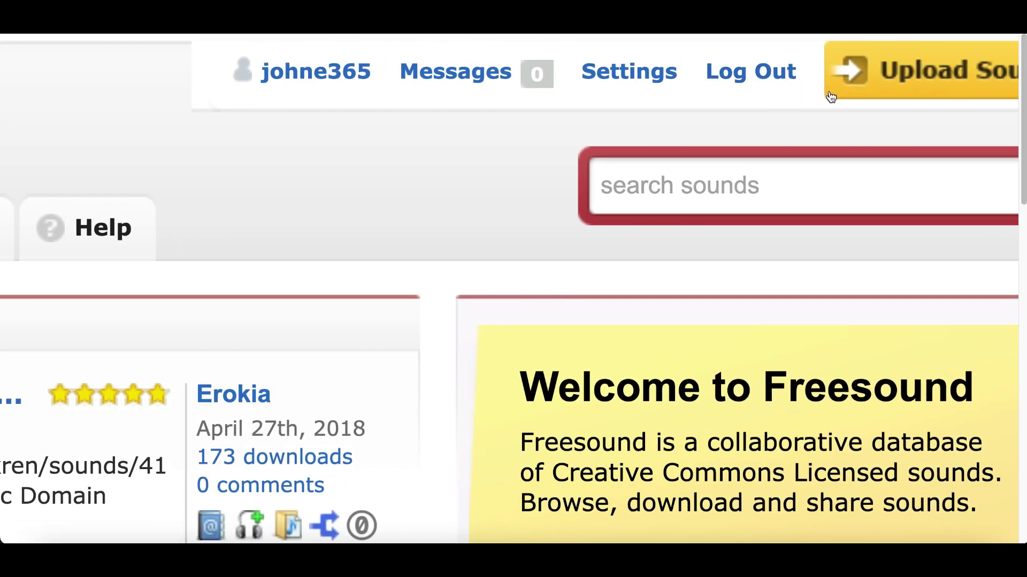
scroll(830, 96, "left", 3)
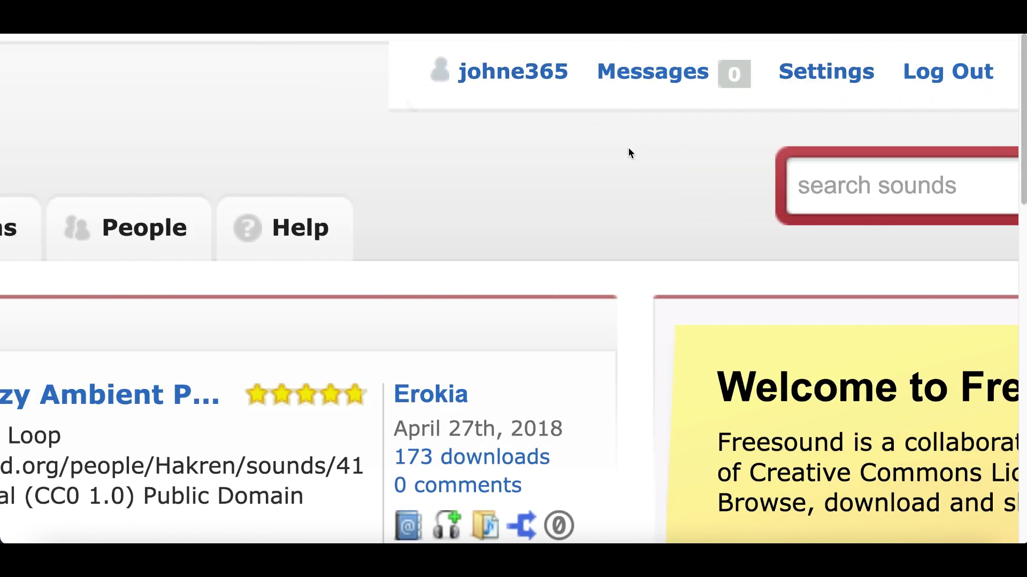
Search the Freesound library for "rain"
scroll(663, 154, "right", 5)
scroll(605, 244, "down", 1)
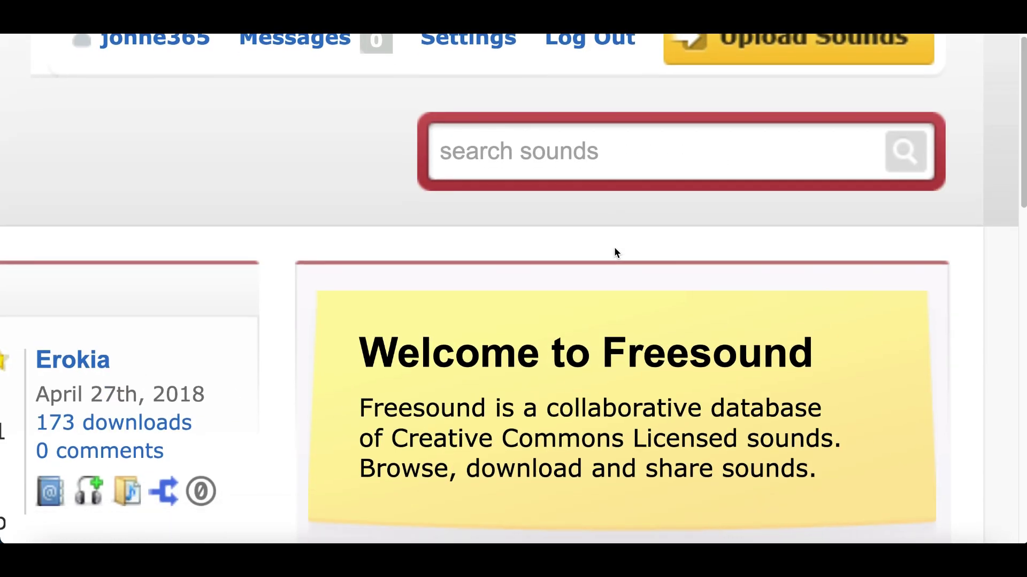
left_click(614, 142)
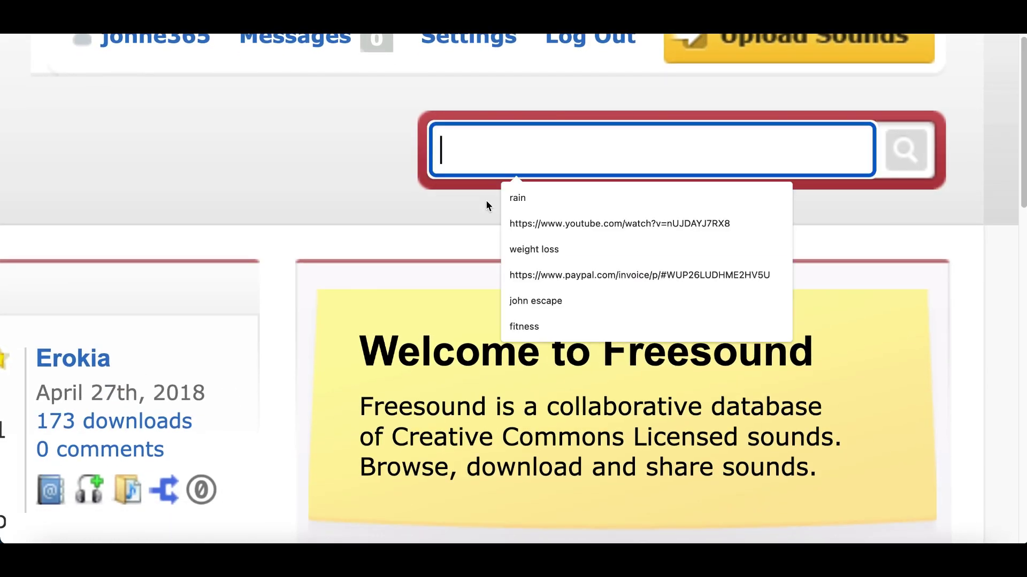
left_click(532, 197)
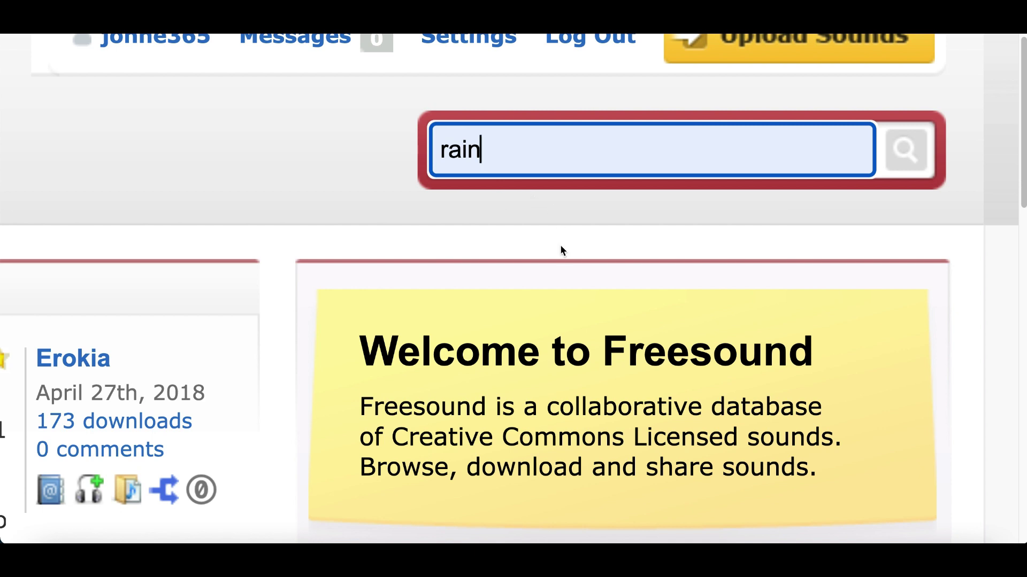
left_click(917, 152)
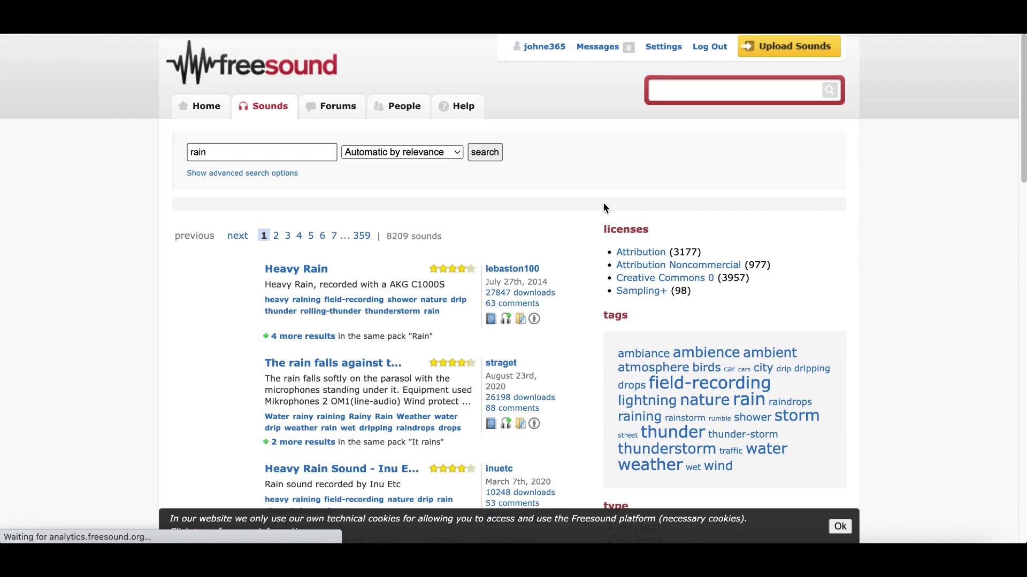
Check the total number of sounds listed above the rain results and highlight it
scroll(300, 165, "down", 3)
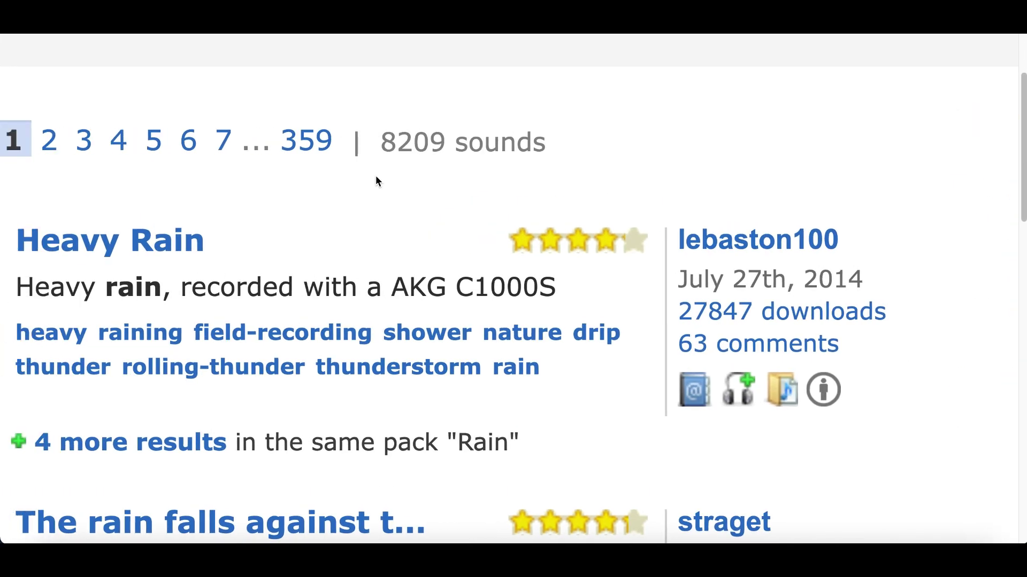
left_click(388, 166)
left_click_drag(381, 145, 490, 148)
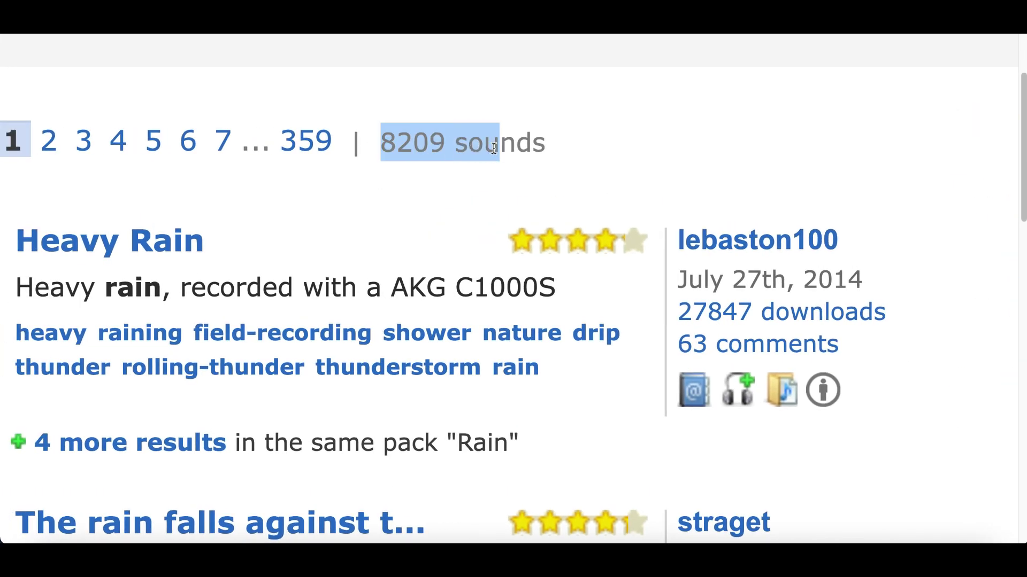
Preview the recording of rain falling softly on a parasol and browse the further rain sounds down to Rain Drips
scroll(490, 267, "down", 3)
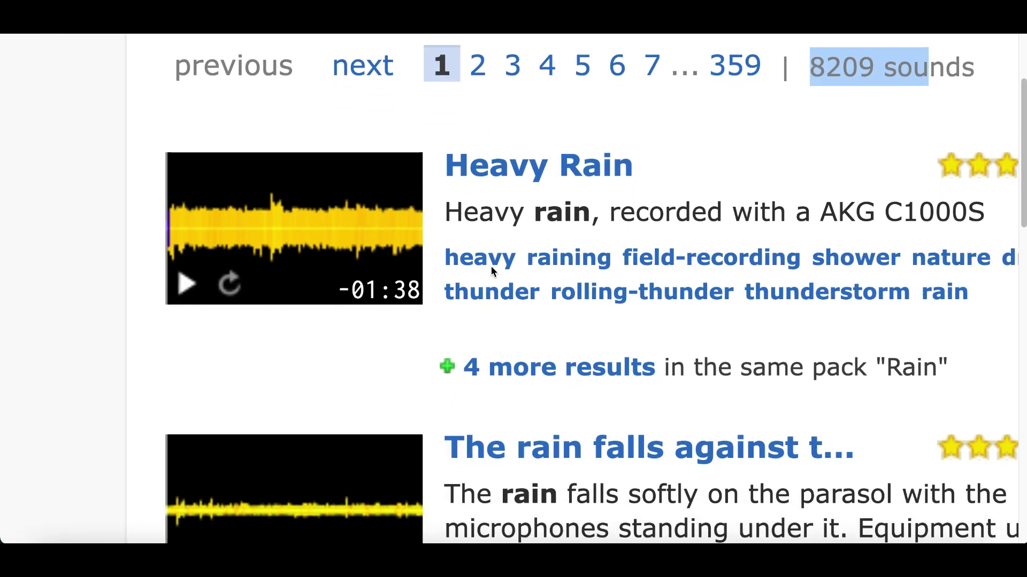
scroll(491, 267, "down", 4)
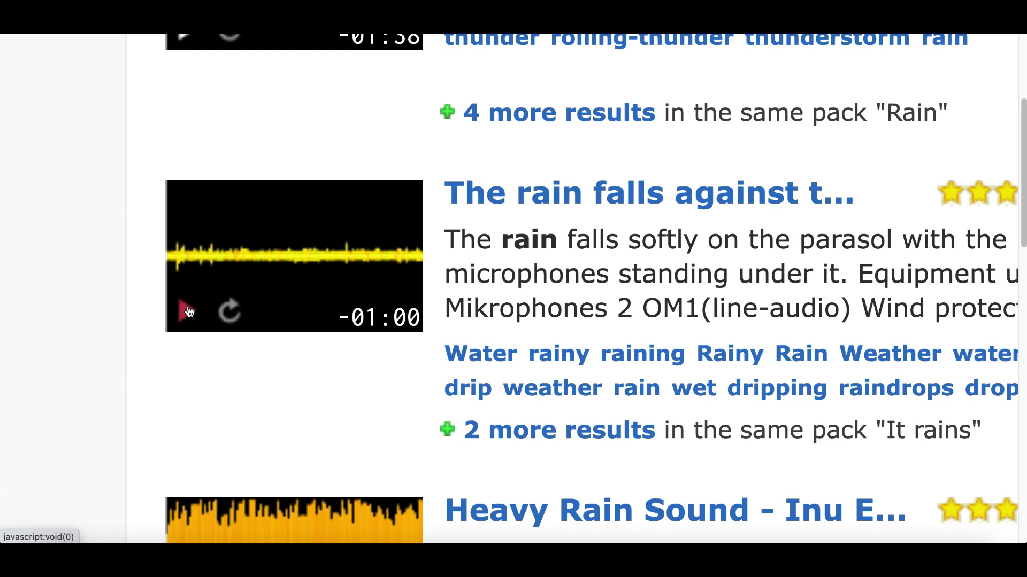
left_click(187, 312)
scroll(262, 415, "down", 3)
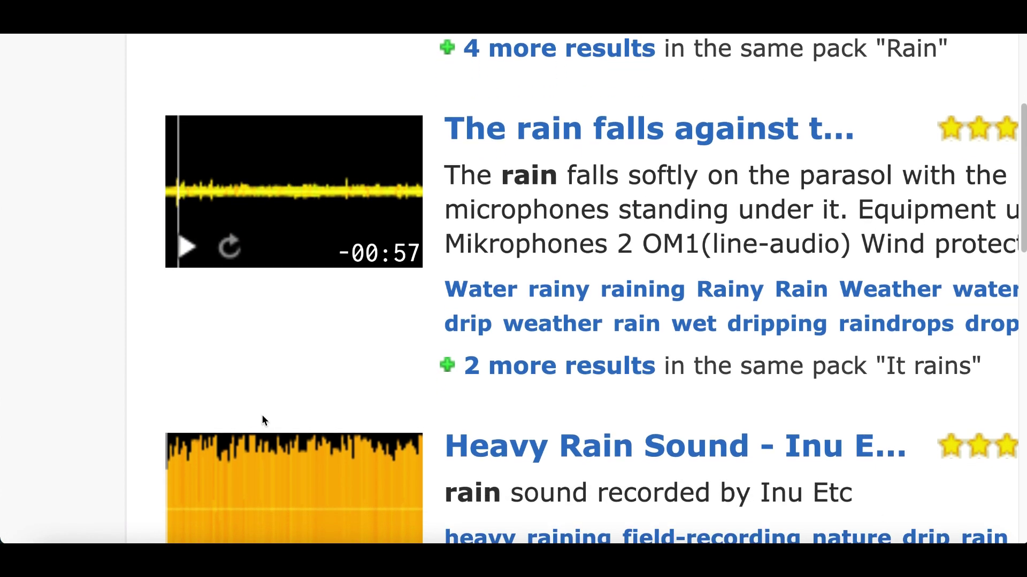
scroll(262, 415, "down", 2)
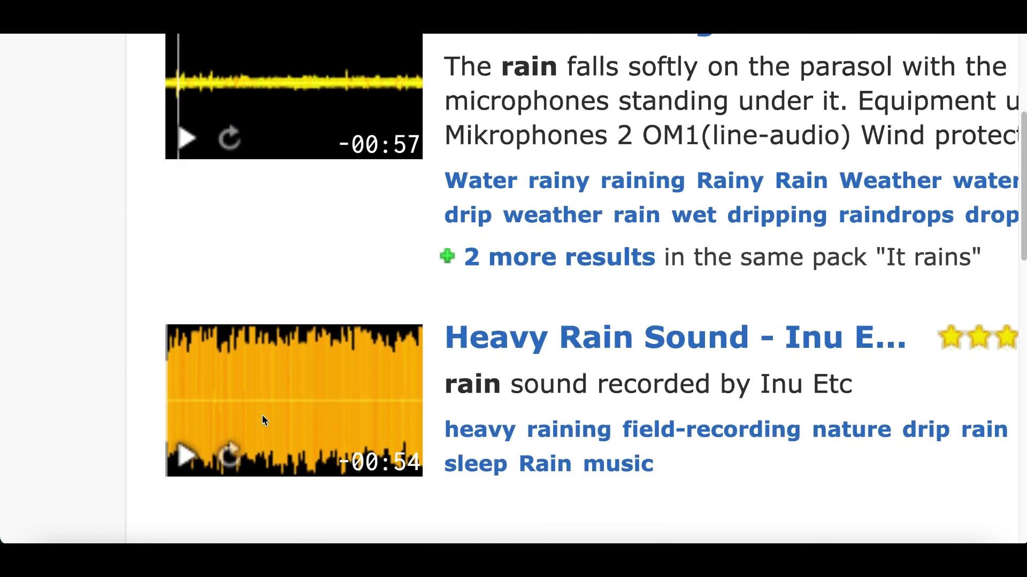
scroll(262, 420, "down", 7)
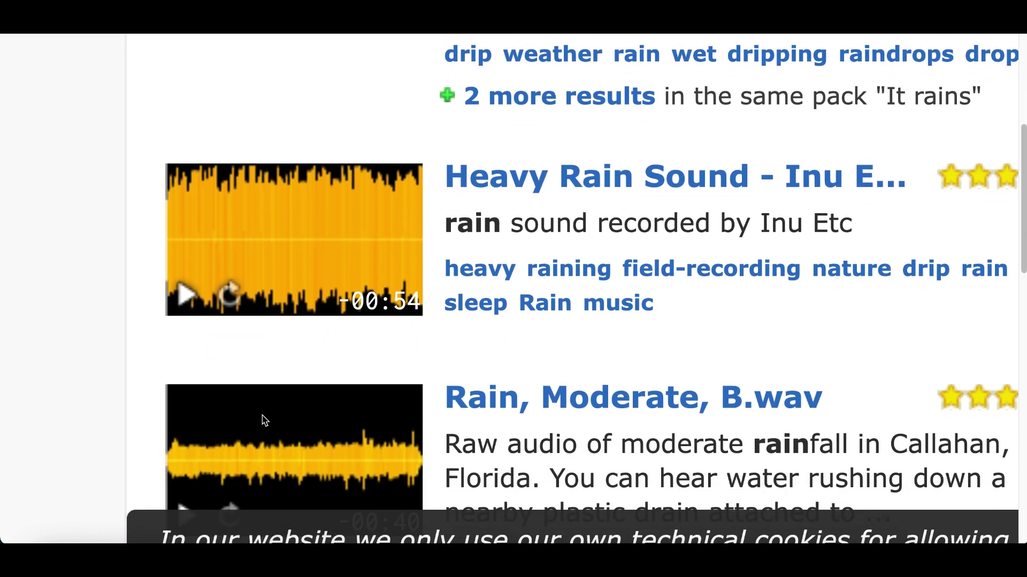
scroll(264, 420, "down", 5)
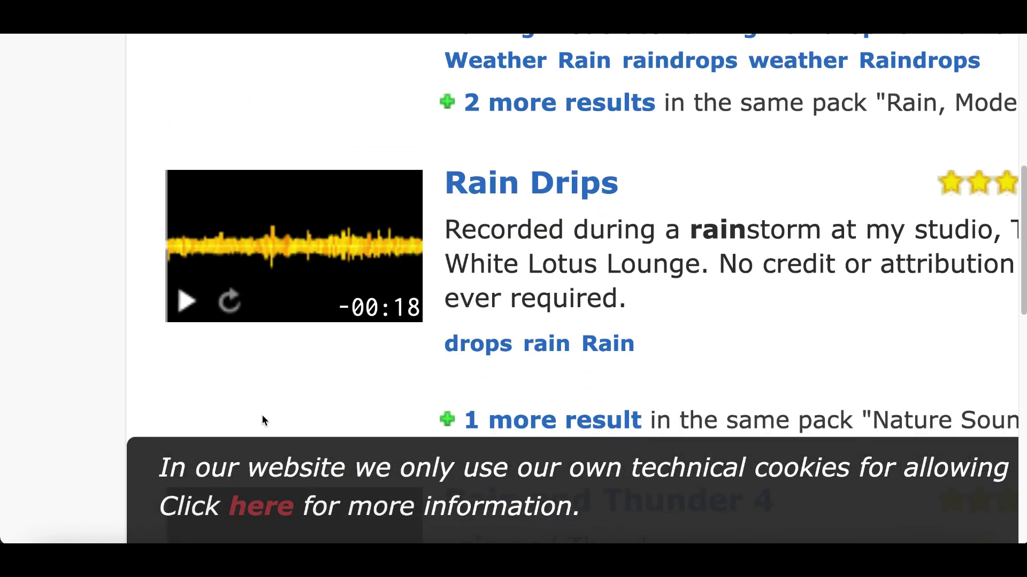
Open the Rain Drips sound and examine its attribution note, licence, file details and download option
key("ctrl+minus")
left_click(458, 208)
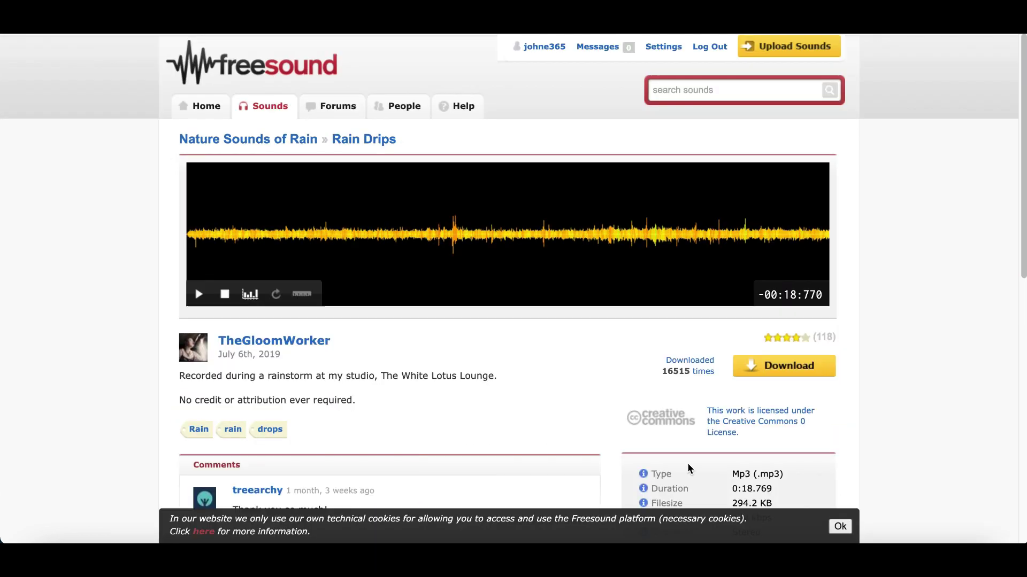
scroll(611, 411, "down", 2)
scroll(611, 407, "down", 1)
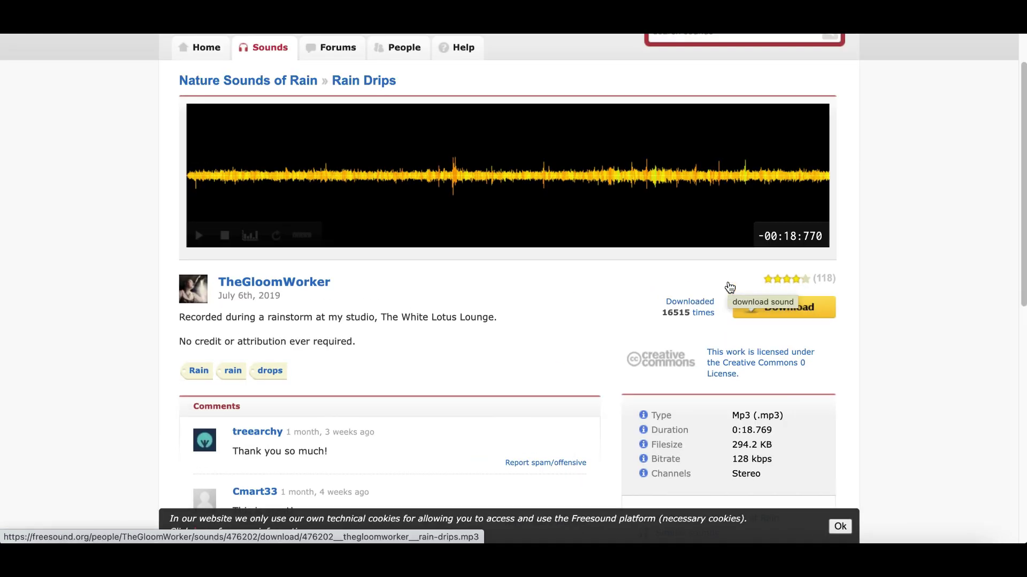
scroll(630, 332, "up", 3)
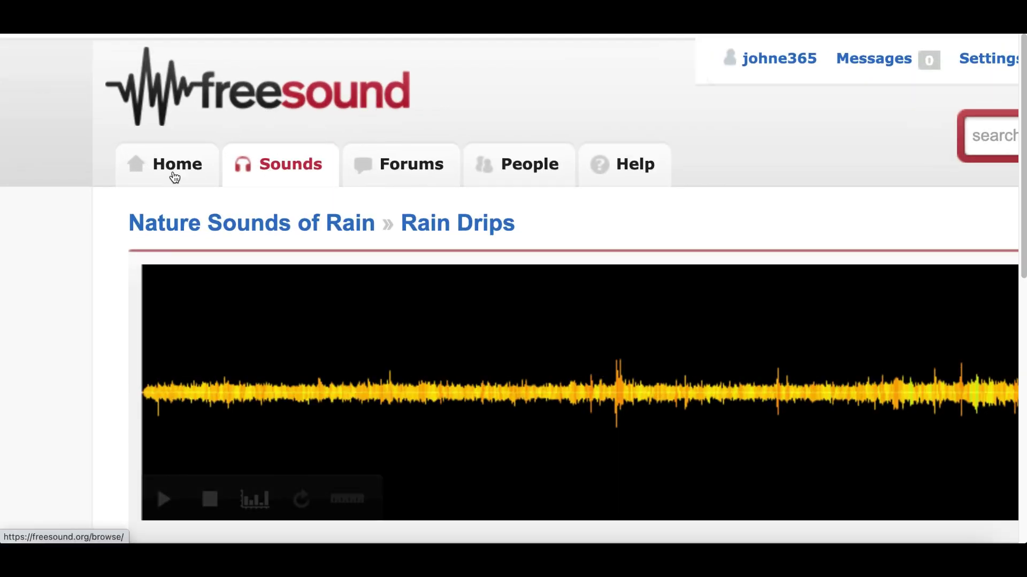
Switch to Canva and look over the home page's design types, learning section and recent designs
left_click(167, 175)
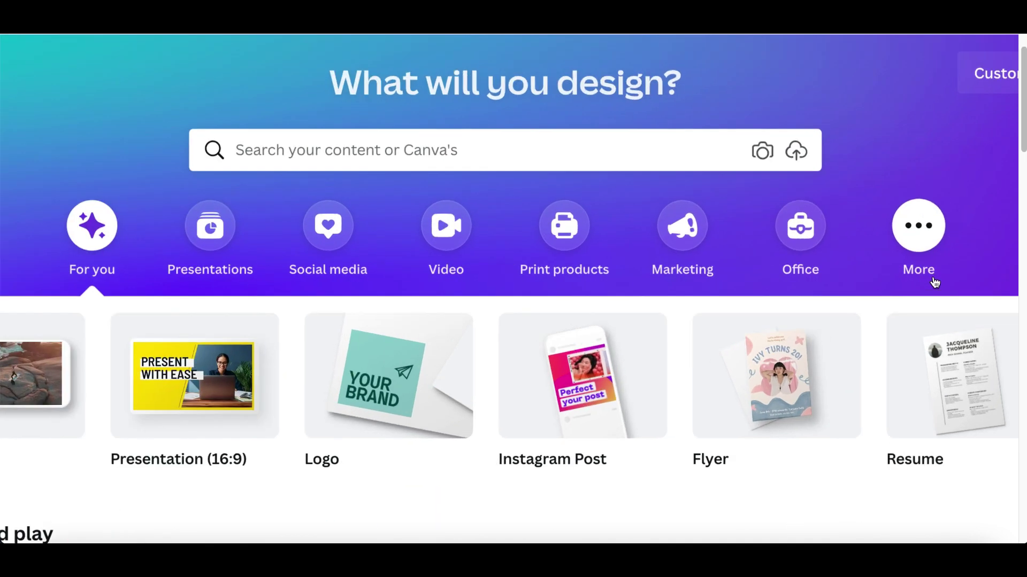
scroll(806, 401, "down", 2)
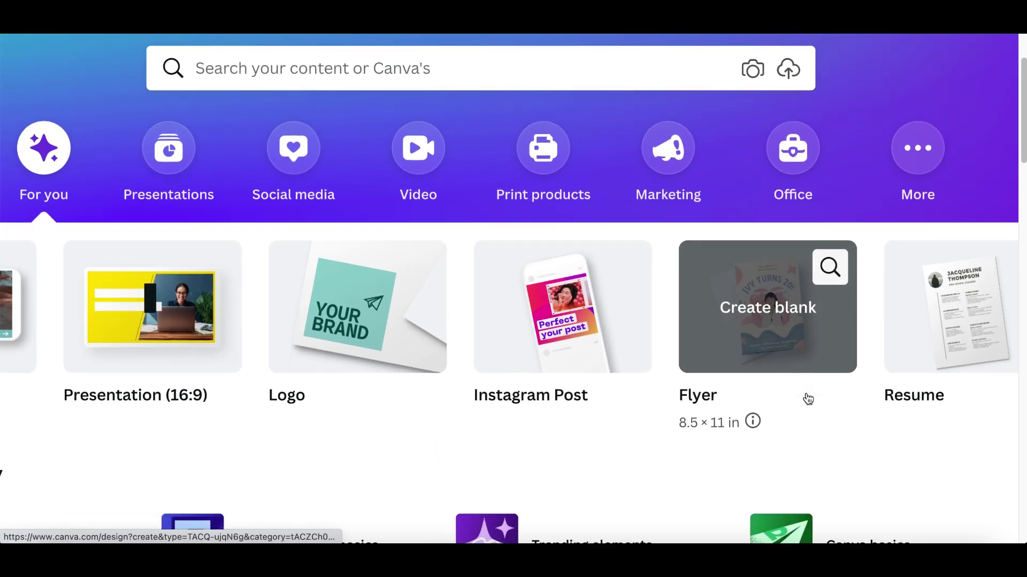
scroll(808, 398, "left", 5)
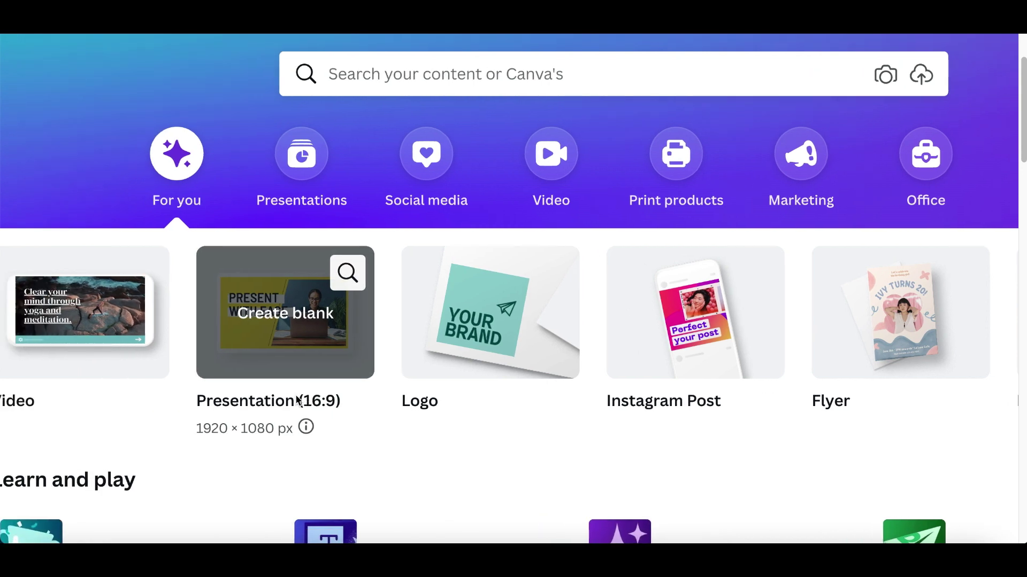
scroll(298, 401, "left", 2)
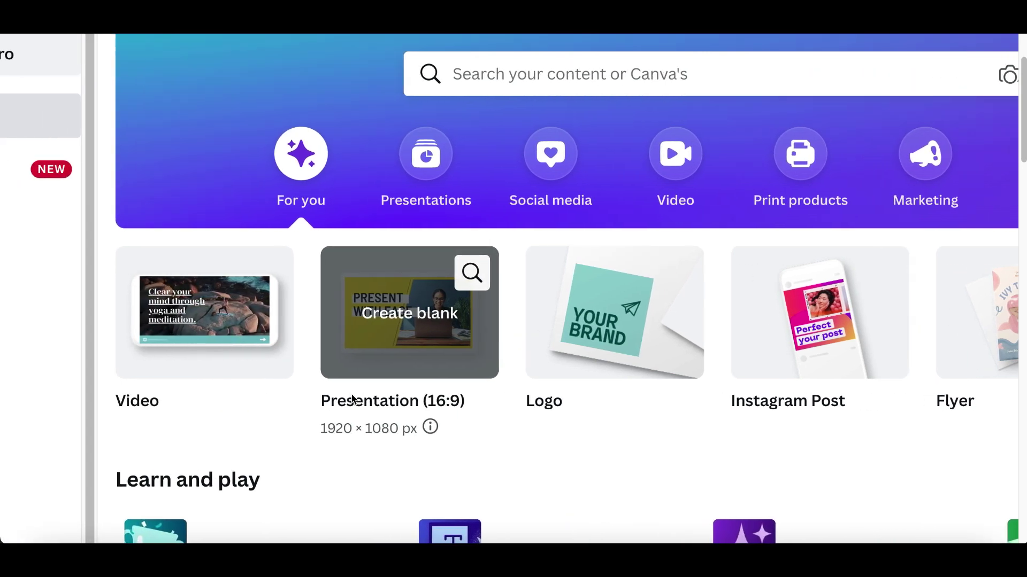
scroll(165, 408, "left", 2)
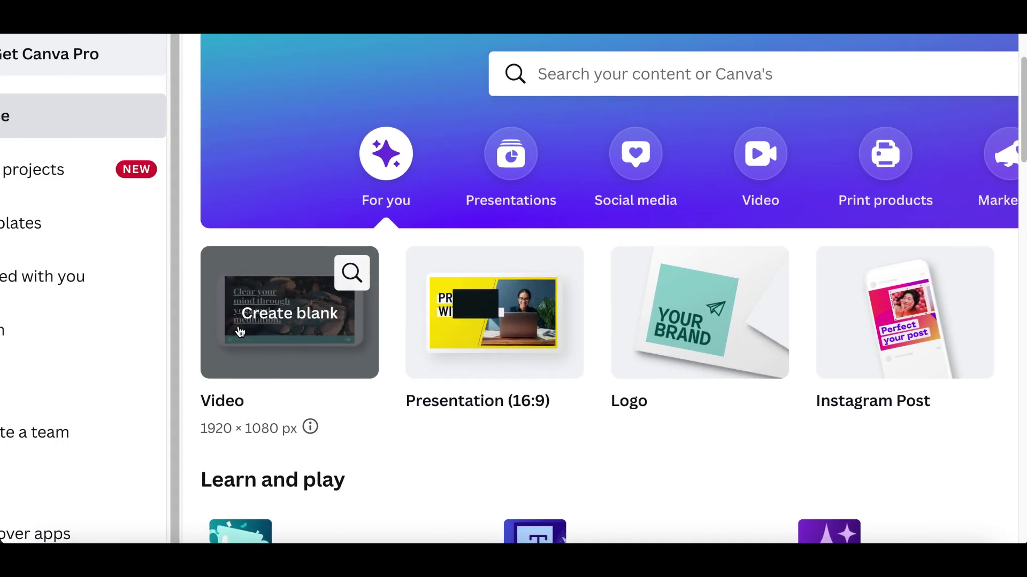
left_click(284, 335)
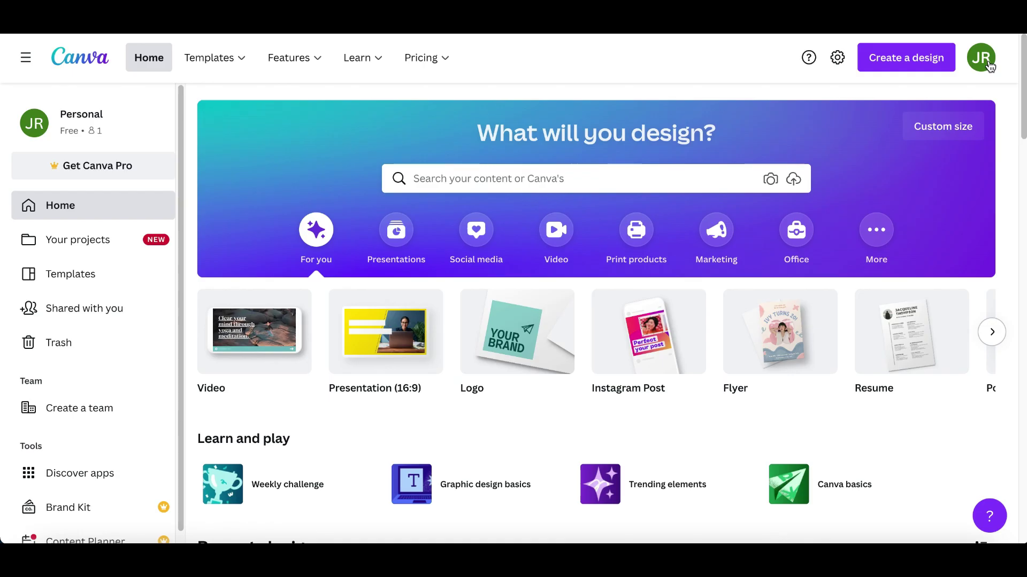
scroll(754, 240, "down", 2)
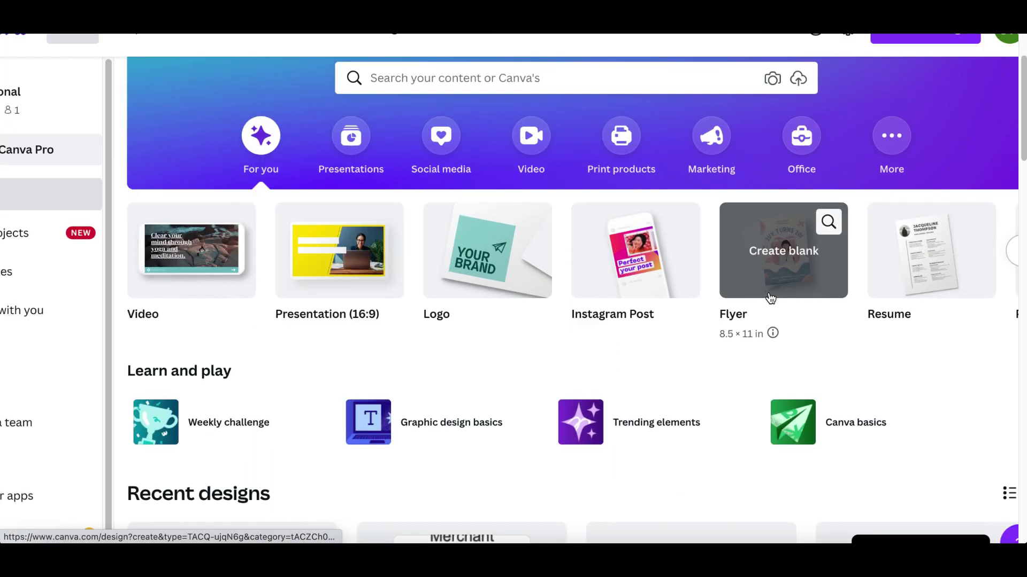
scroll(782, 335, "down", 1)
scroll(781, 335, "down", 3)
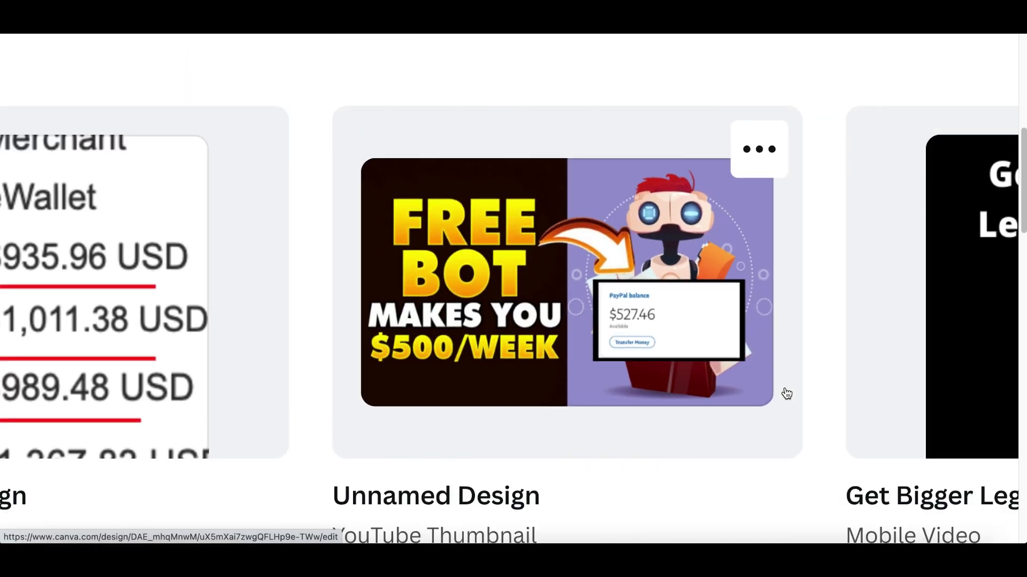
scroll(786, 394, "right", 1)
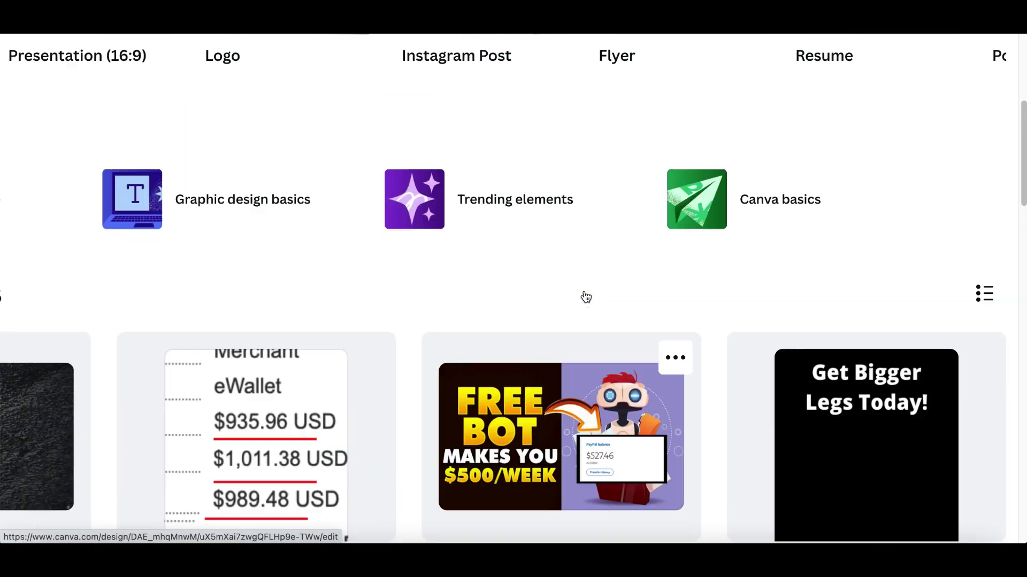
scroll(585, 298, "up", 10)
scroll(524, 354, "left", 3)
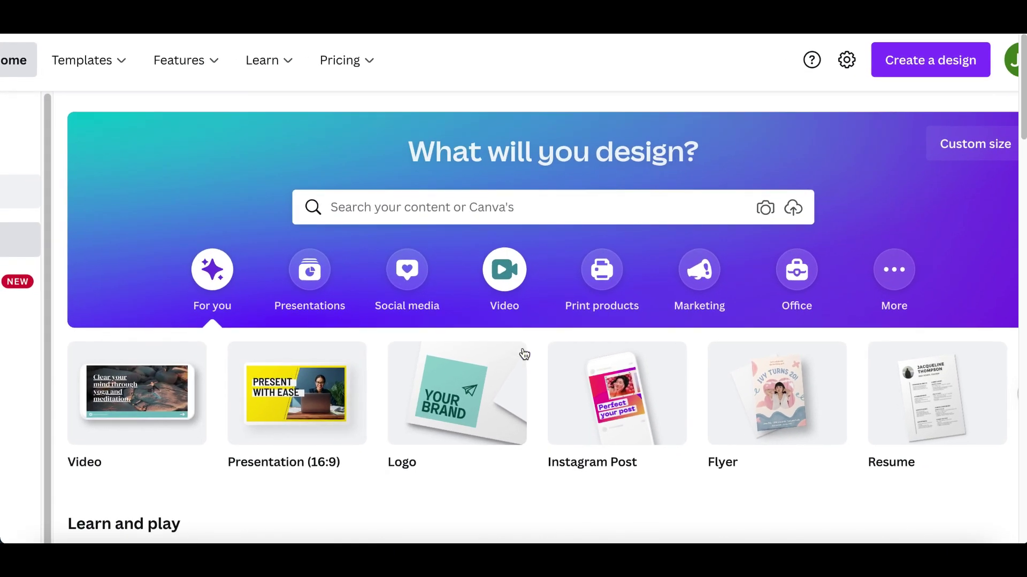
Create a blank 1920 × 1080 px video design
mouse_move(594, 507)
scroll(581, 415, "down", 3)
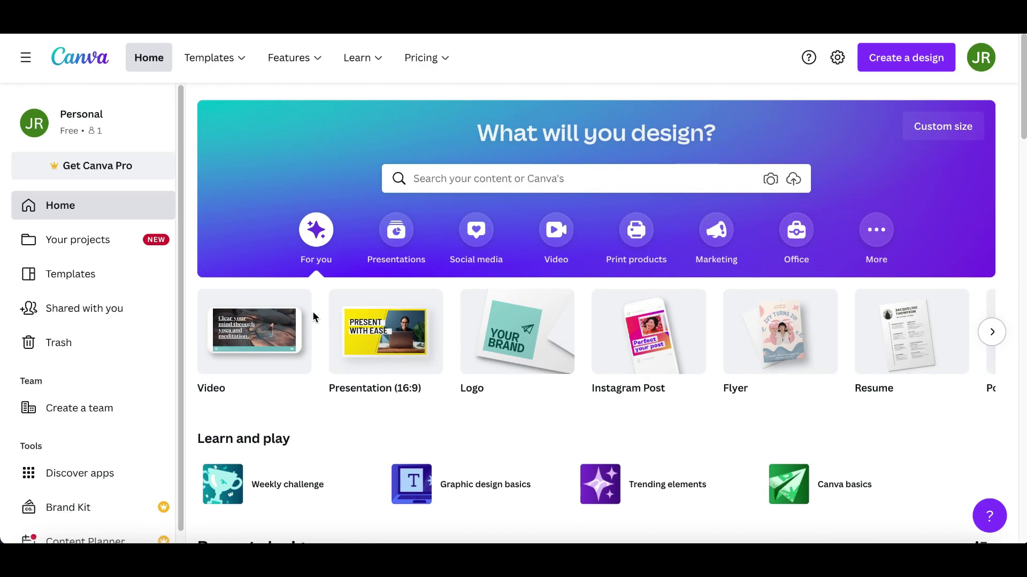
mouse_move(238, 404)
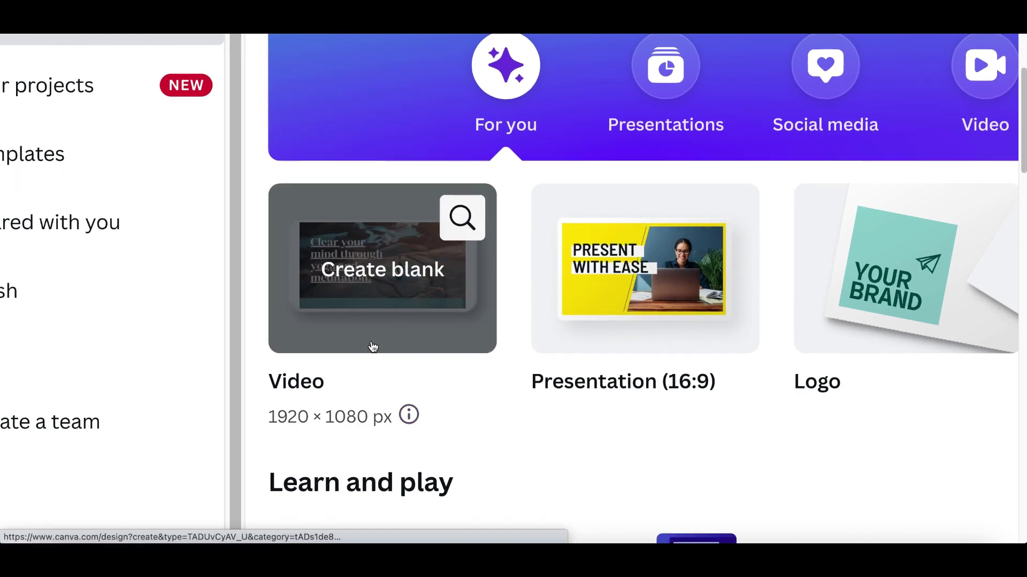
left_click(301, 396)
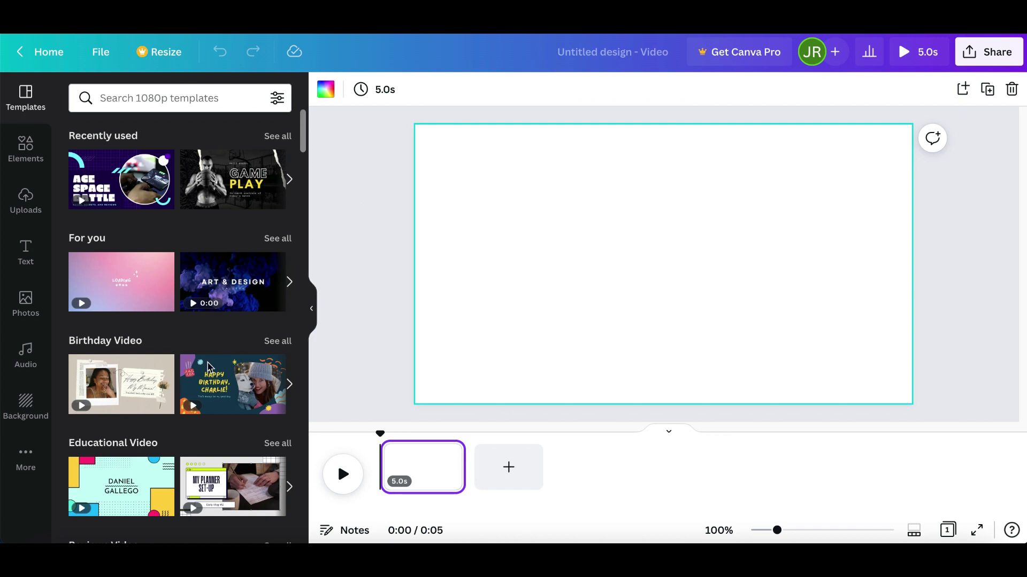
Upload the rain-on-windows-interior-b WAV recording from the Downloads folder to the Canva uploads
left_click(53, 559)
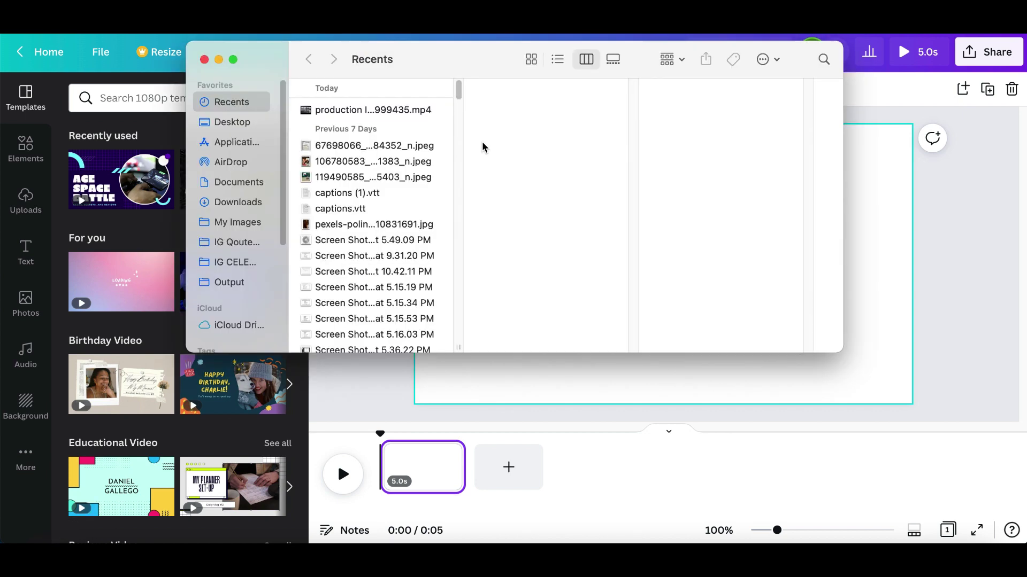
left_click_drag(323, 71, 550, 263)
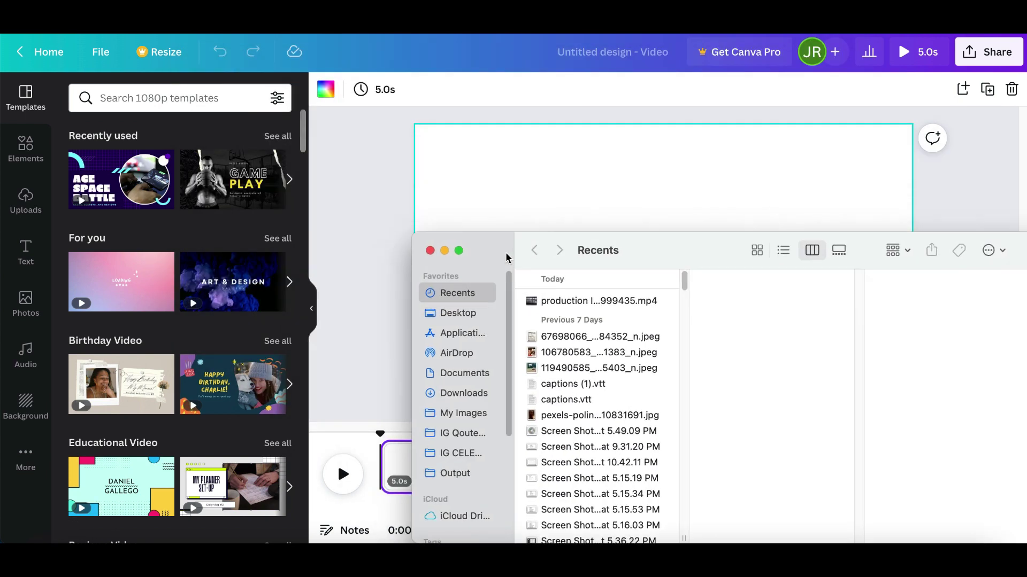
left_click(464, 394)
left_click_drag(482, 265, 482, 360)
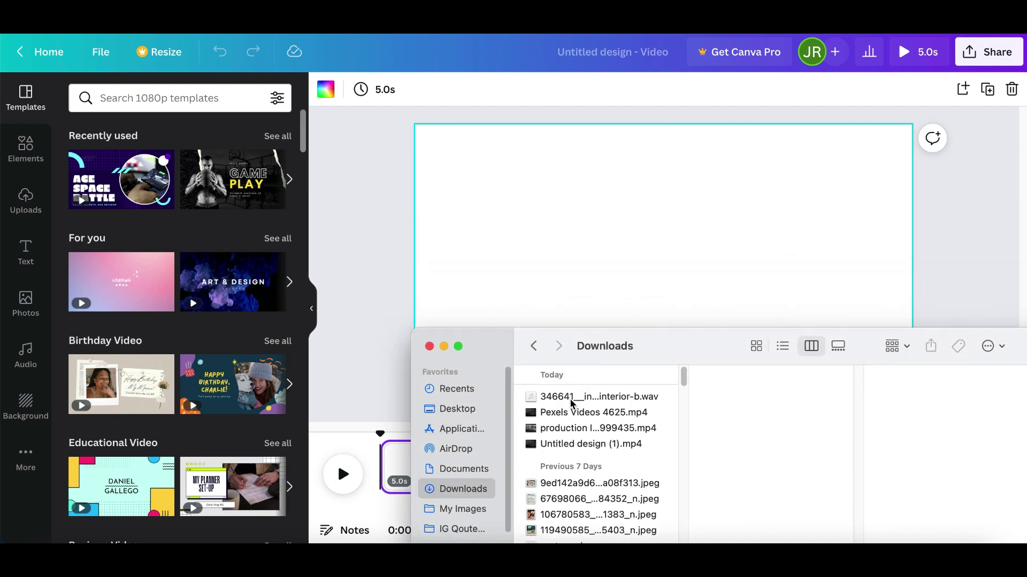
left_click(576, 397)
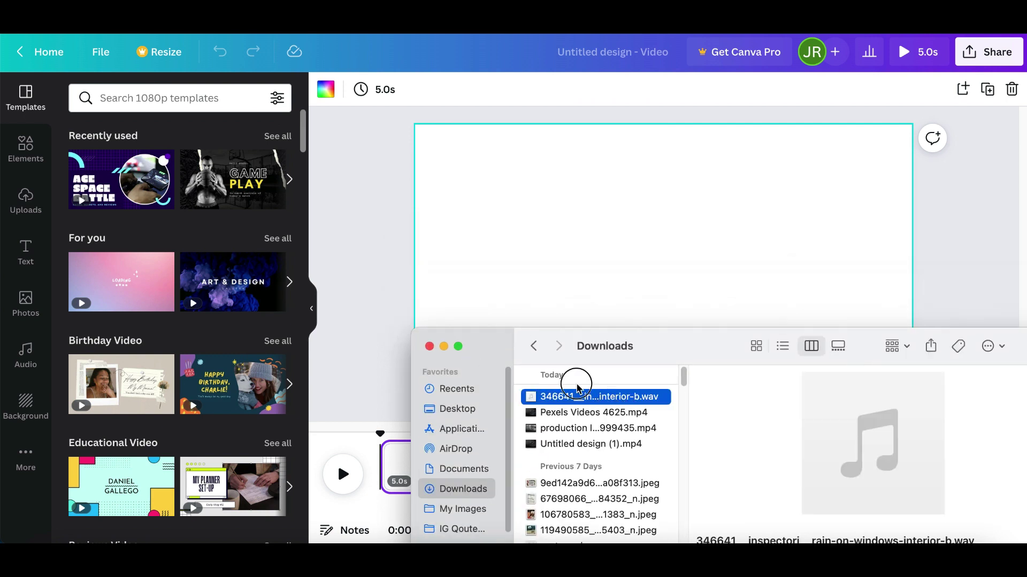
left_click_drag(560, 398, 98, 232)
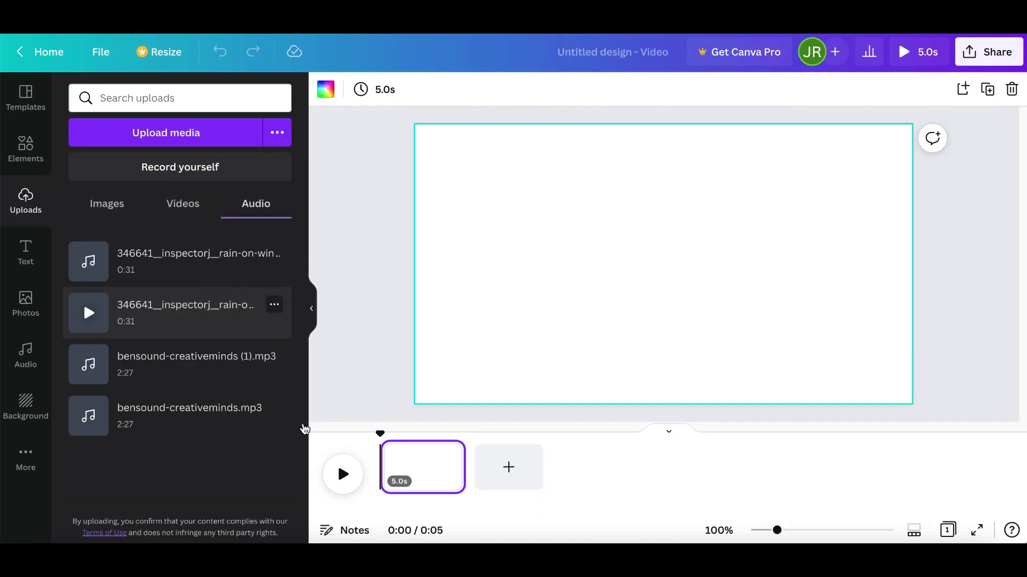
Upload Pexels Videos 4625.mp4 from the Downloads folder to the Canva uploads
left_click(53, 554)
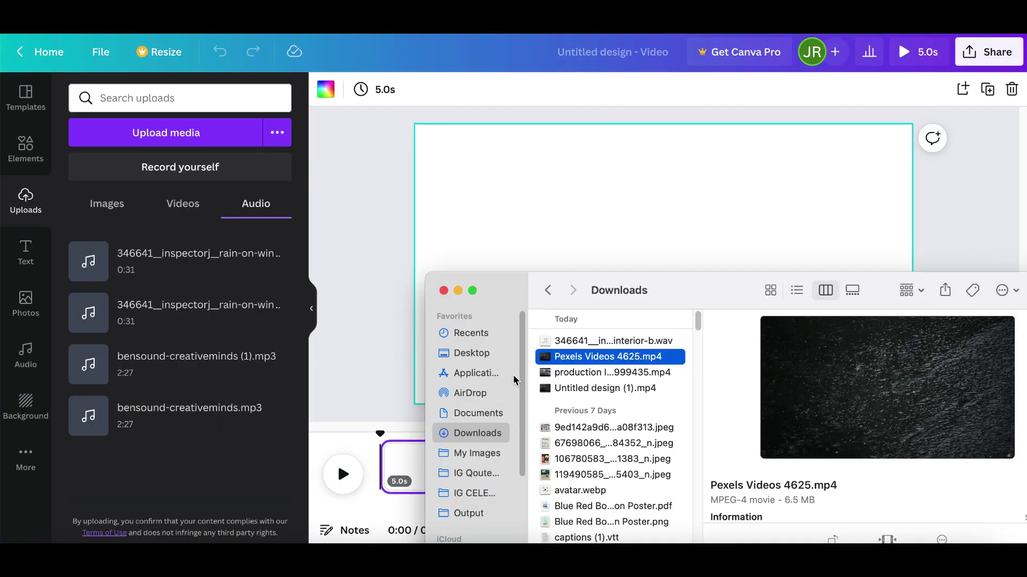
left_click(631, 372)
left_click_drag(639, 357, 245, 345)
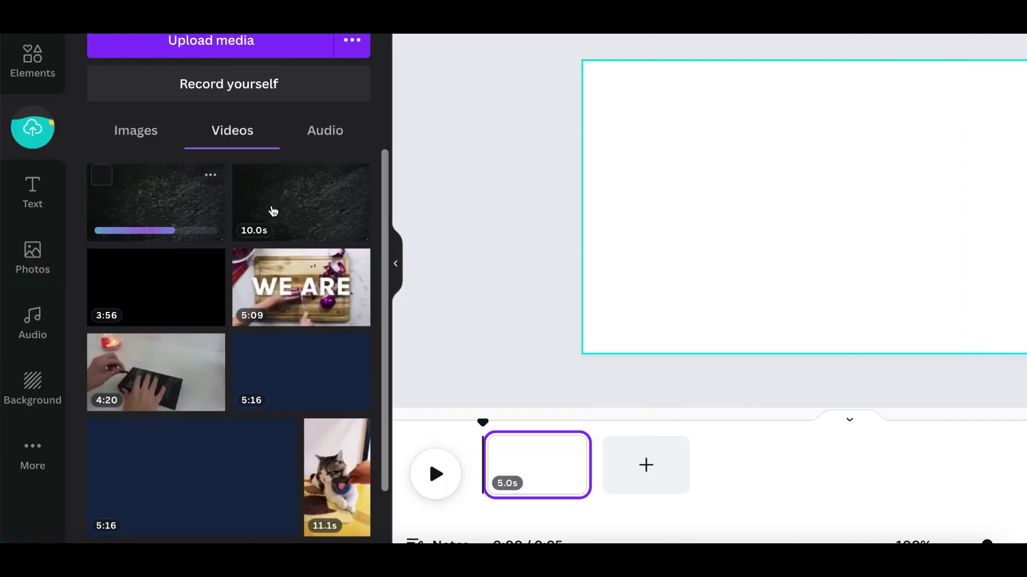
Place the uploaded 10-second rain video on the blank page and enlarge it to fill the whole page
left_click_drag(285, 217, 646, 184)
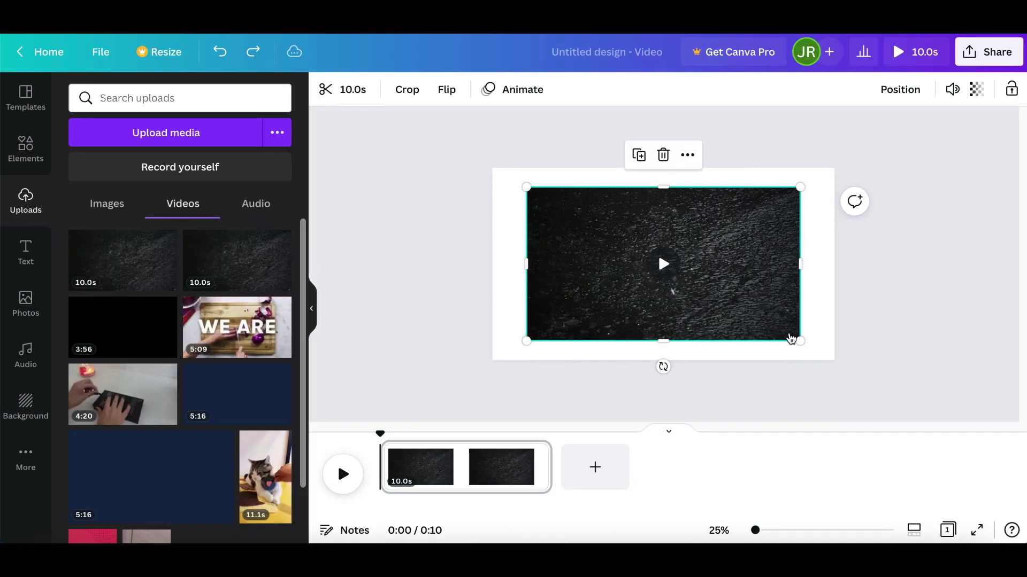
mouse_move(776, 324)
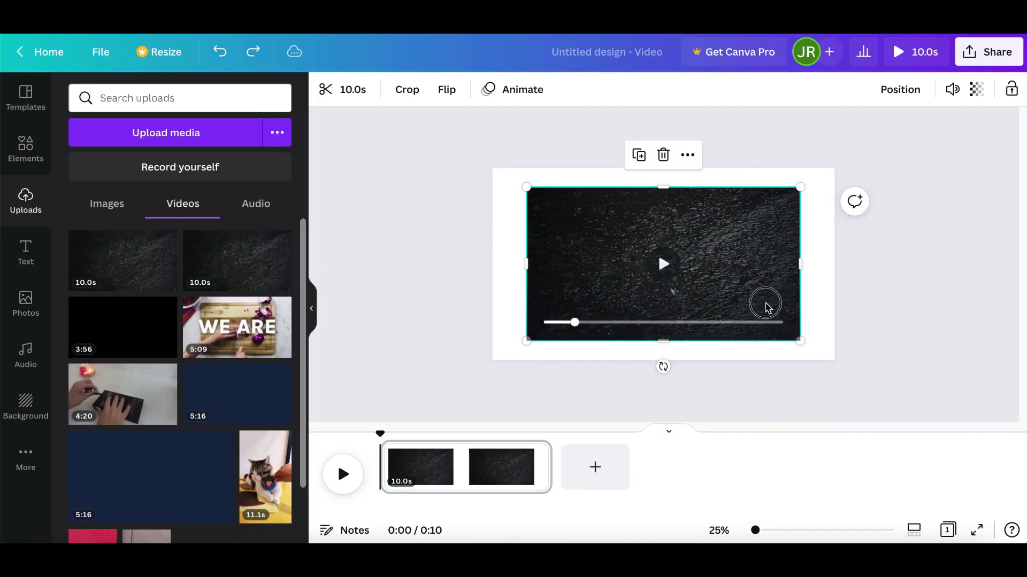
left_click_drag(766, 309, 732, 289)
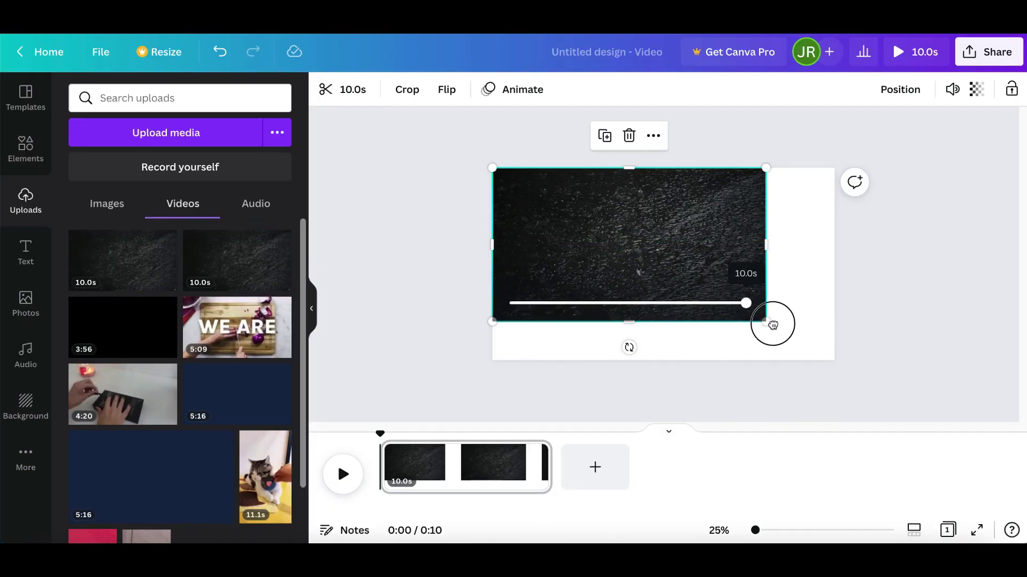
left_click_drag(772, 324, 835, 364)
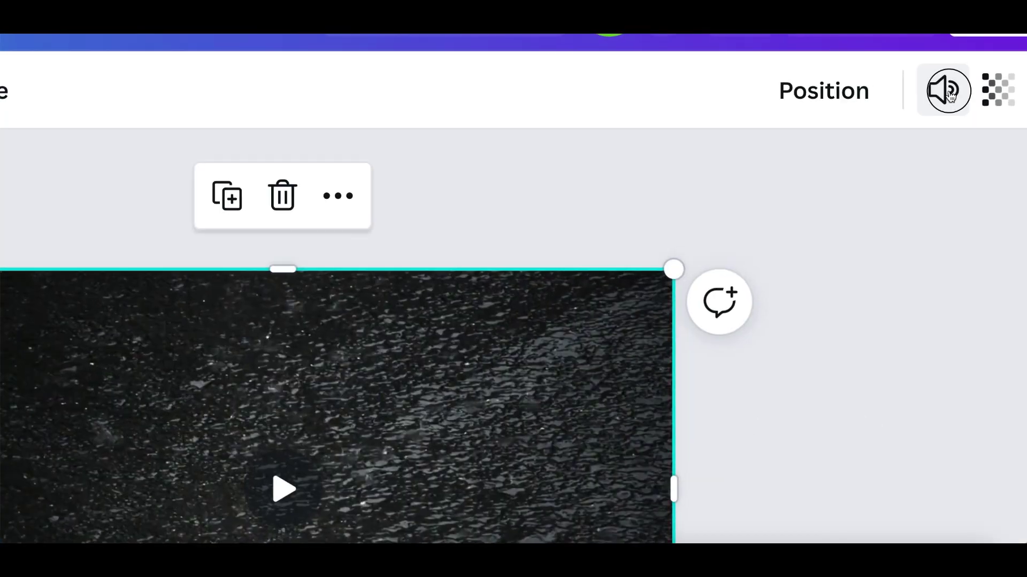
Mute the rain clip to volume 0 and add the uploaded rain-on-windows sound to the timeline beneath it
left_click(957, 90)
left_click_drag(836, 188, 465, 206)
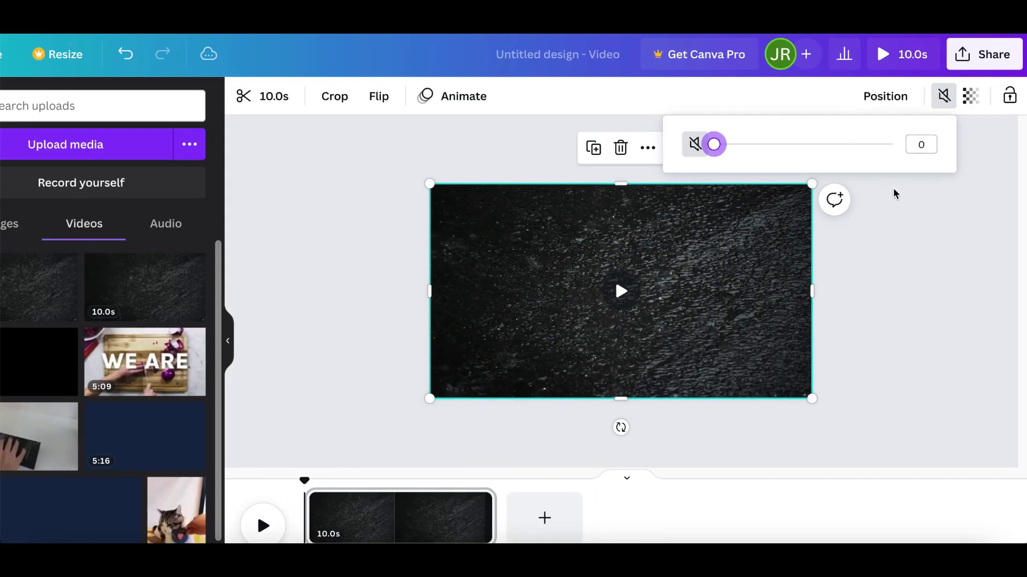
mouse_move(572, 345)
left_click(591, 344)
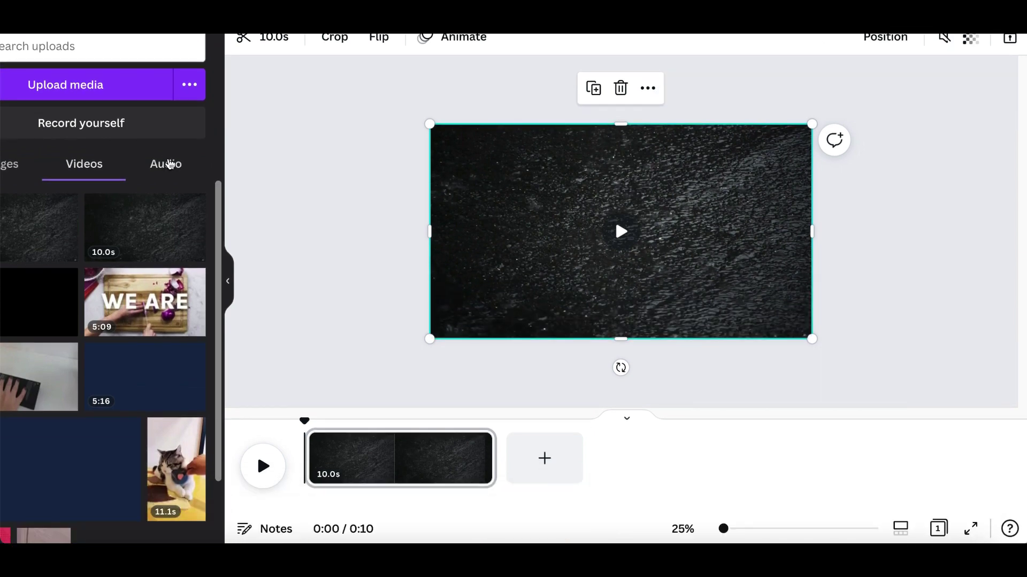
left_click(170, 168)
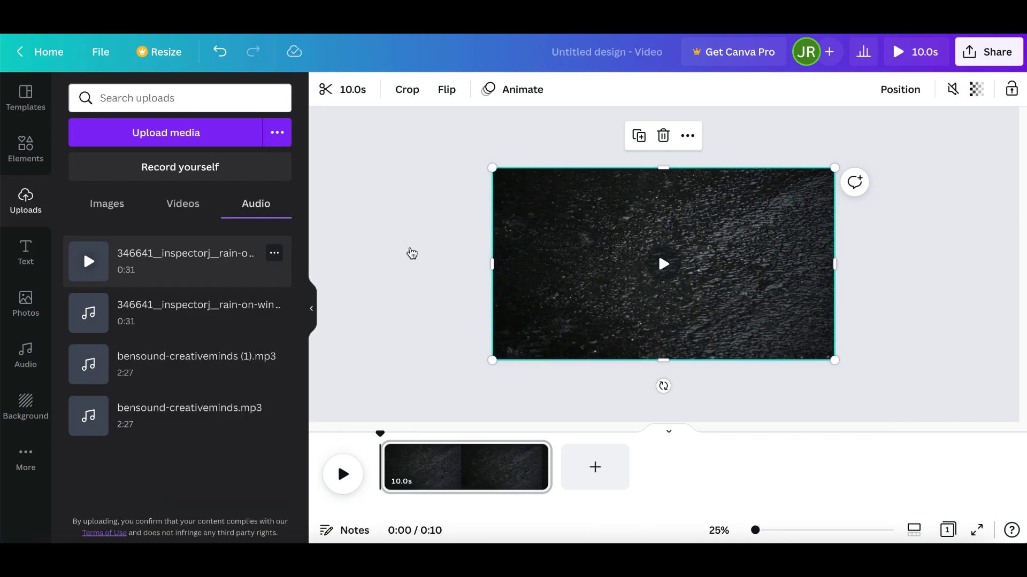
left_click_drag(211, 255, 423, 498)
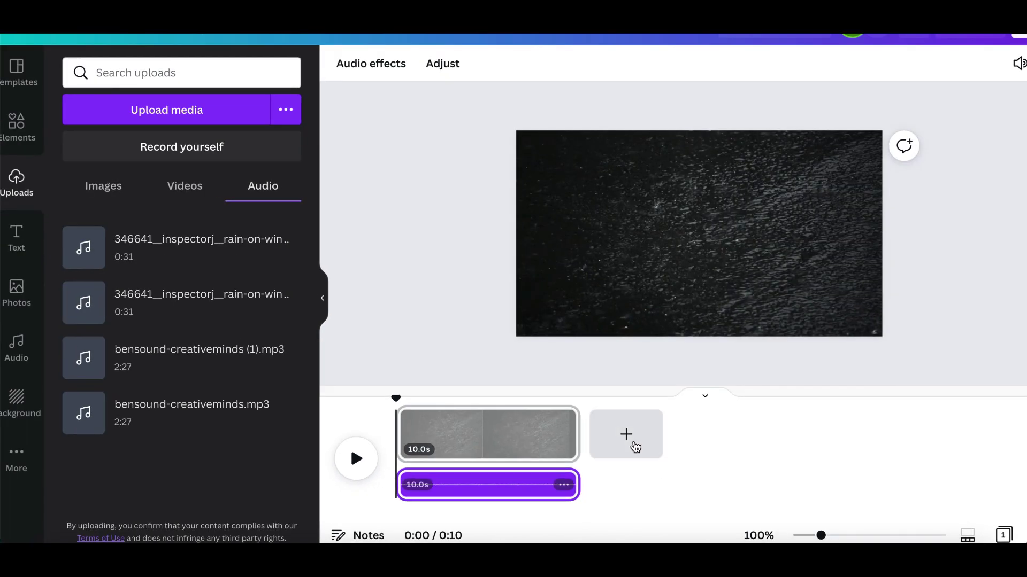
Add a second page to the timeline, insert the 10-second rain video and enlarge it to fill the page
left_click(625, 436)
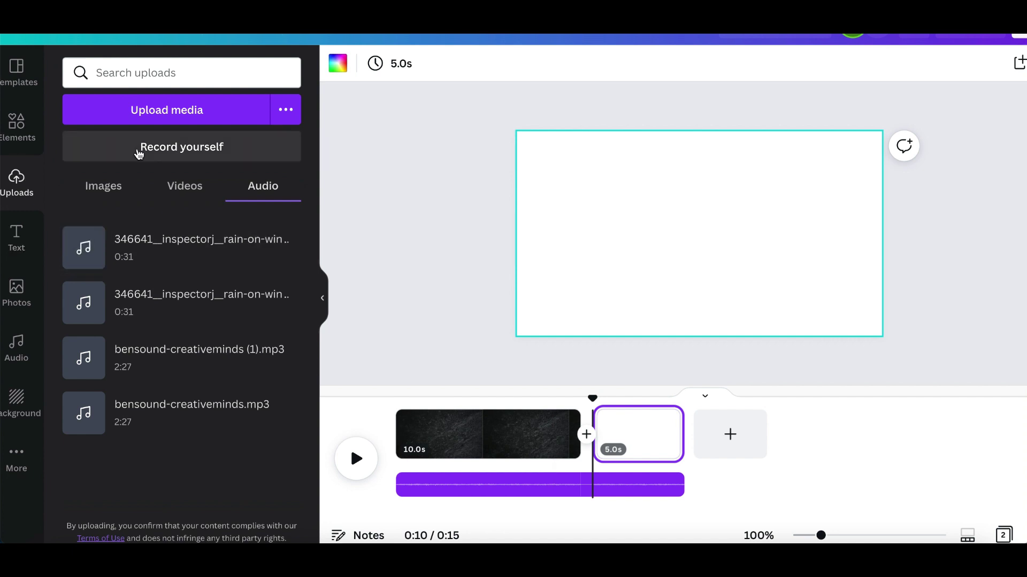
left_click(184, 187)
left_click(126, 276)
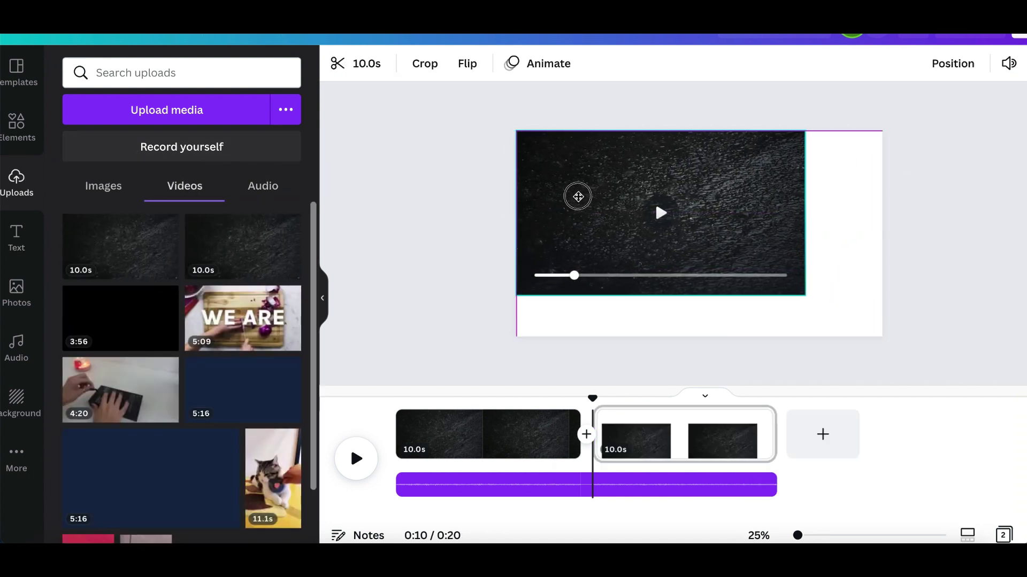
left_click(579, 196)
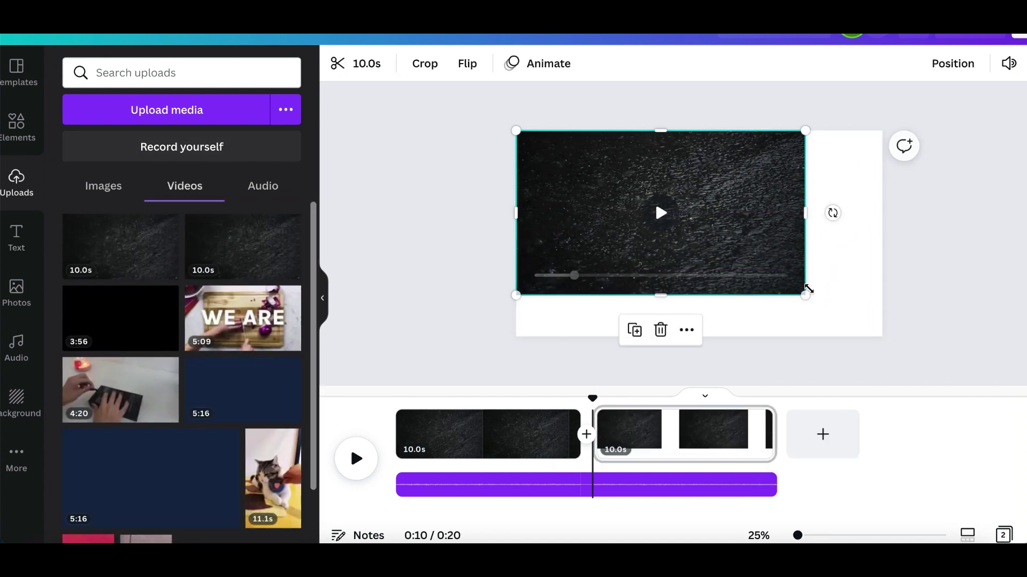
left_click_drag(808, 290, 884, 342)
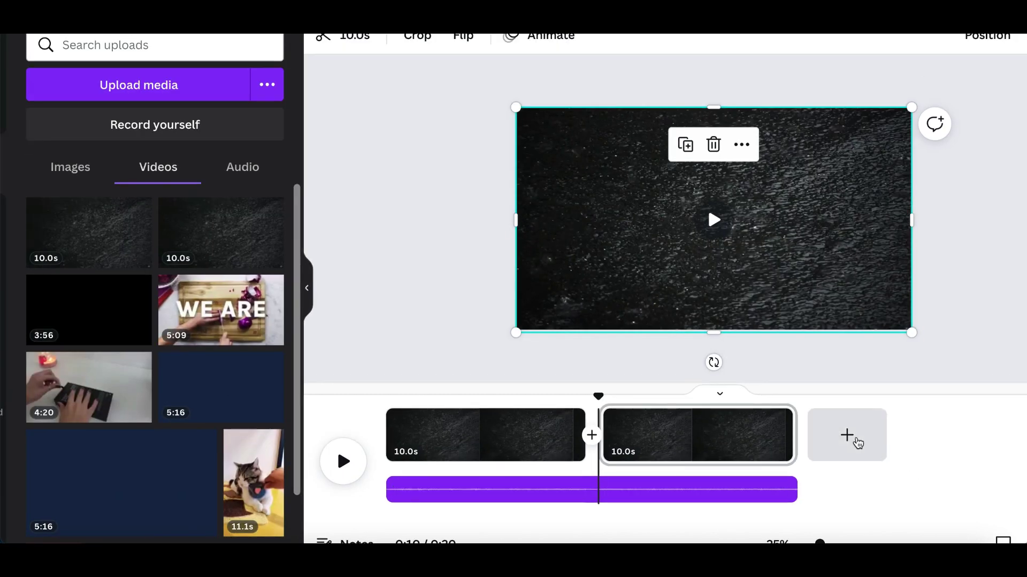
Add a third page filled with the 10-second rain video and mute its clip to volume 0
left_click(917, 402)
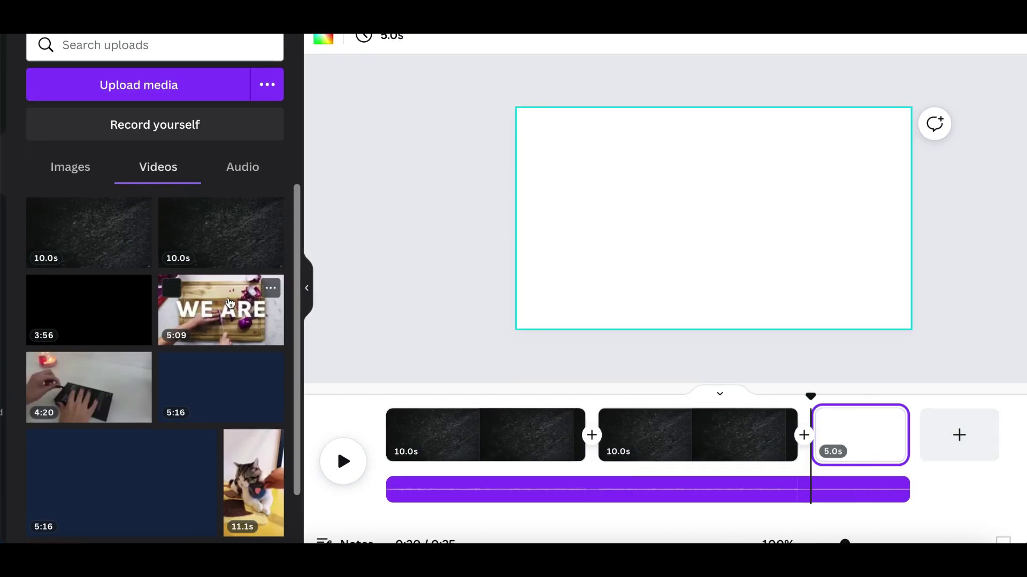
left_click_drag(176, 215, 728, 121)
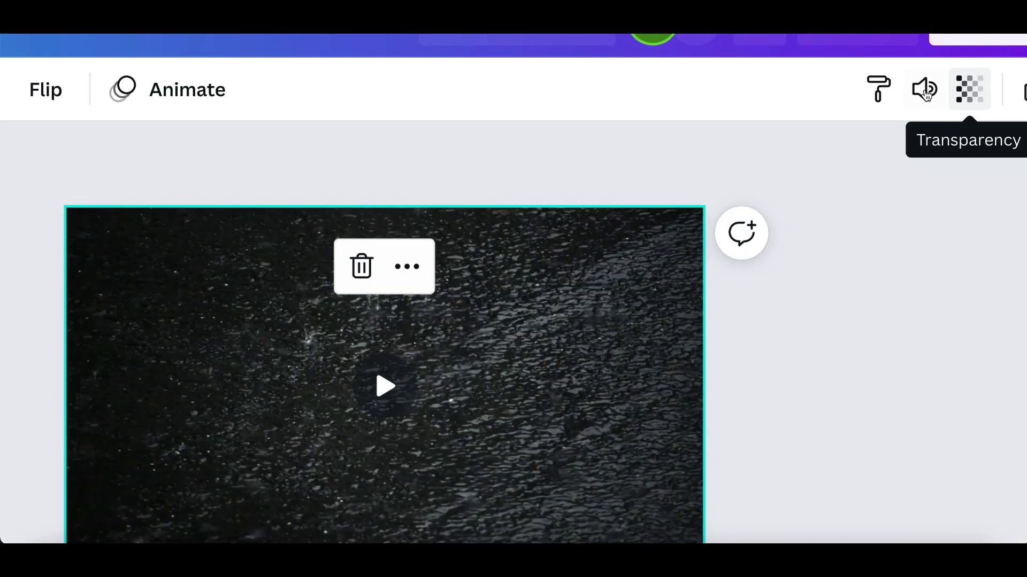
left_click(941, 94)
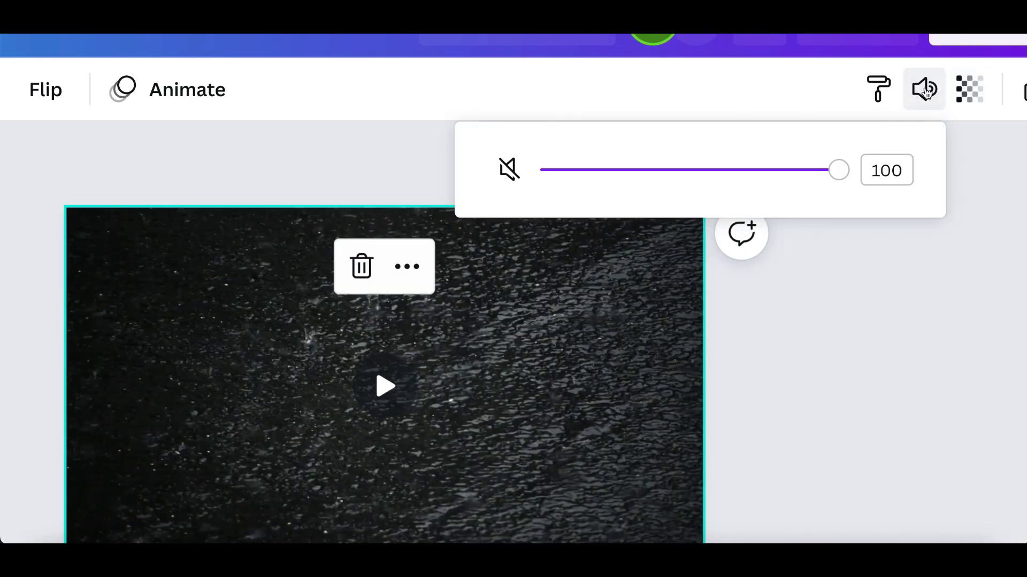
left_click_drag(841, 178, 451, 190)
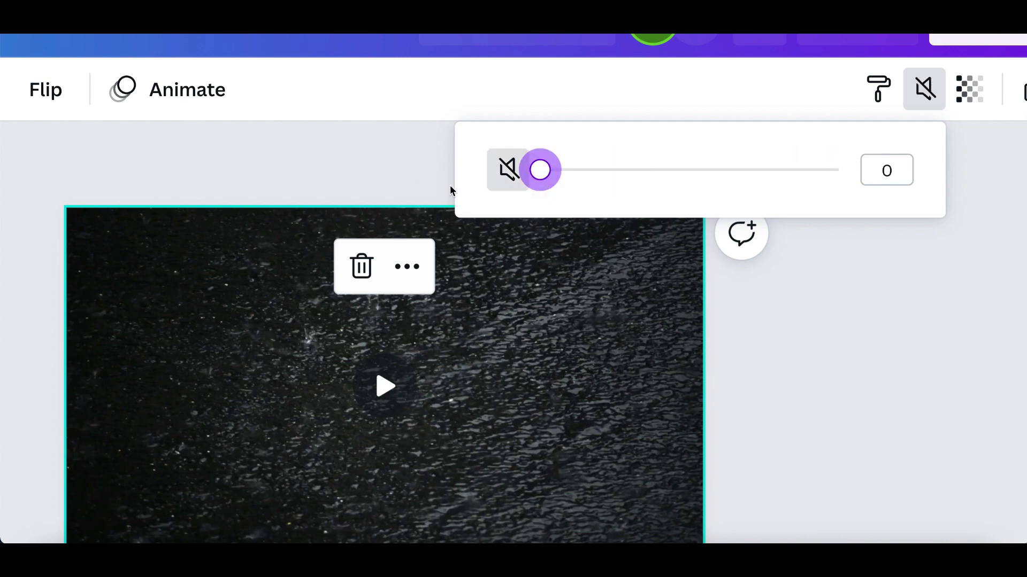
left_click(415, 92)
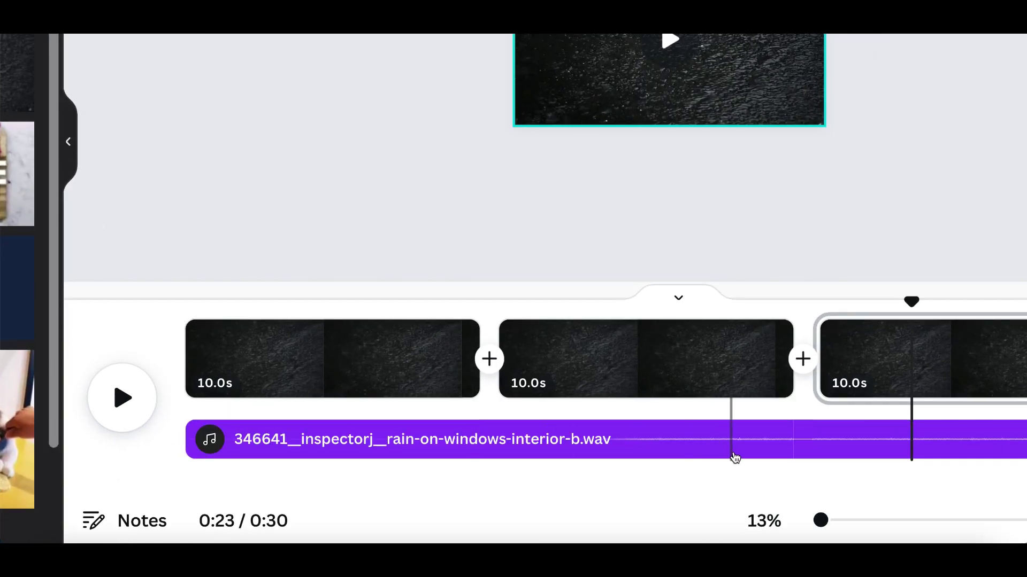
Play part of the third page to check the rain video against the rain-on-windows sound, and pause it
left_click(109, 410)
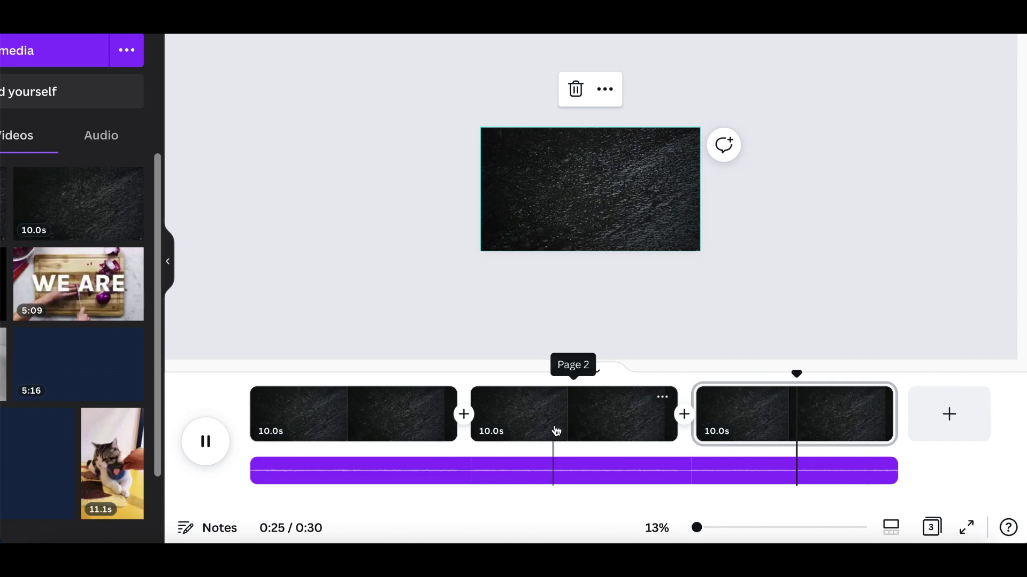
key("space")
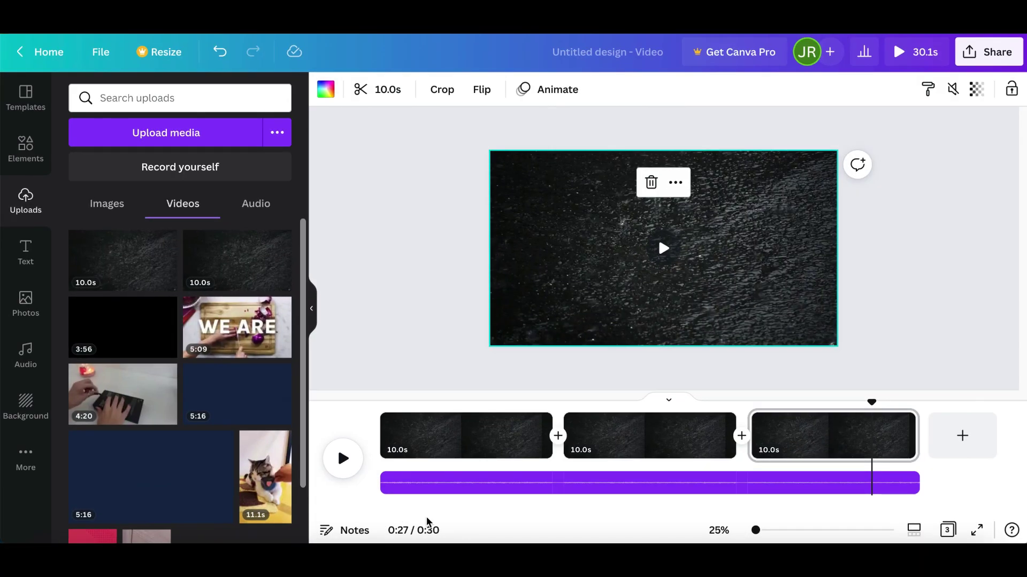
left_click(995, 55)
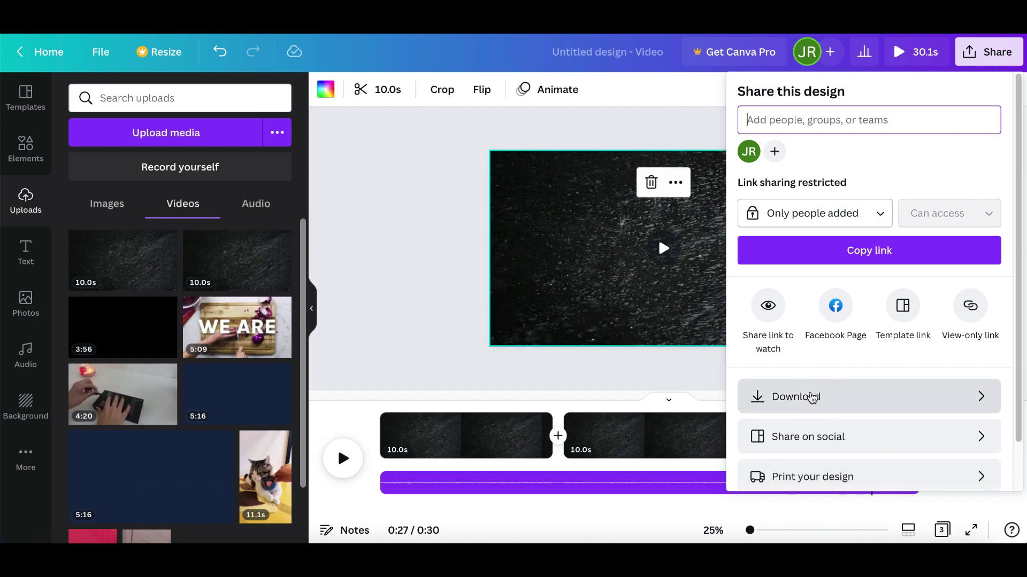
left_click(807, 396)
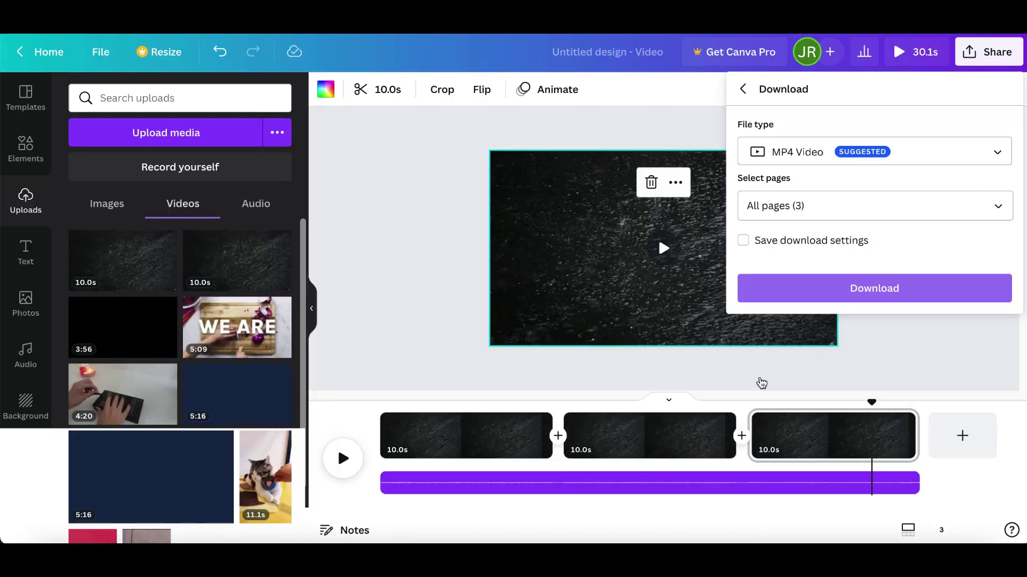
left_click(415, 270)
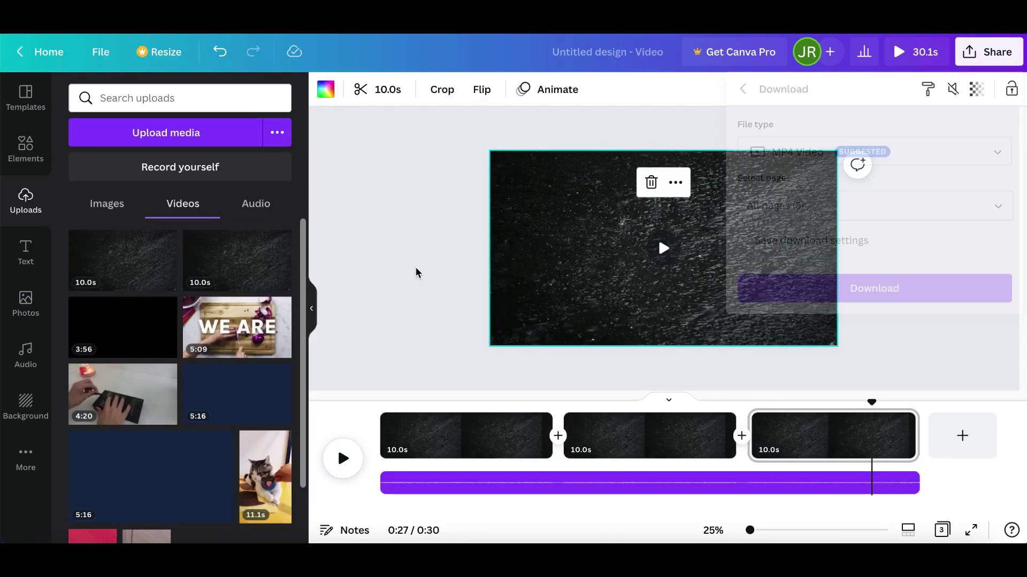
scroll(867, 386, "up", 3)
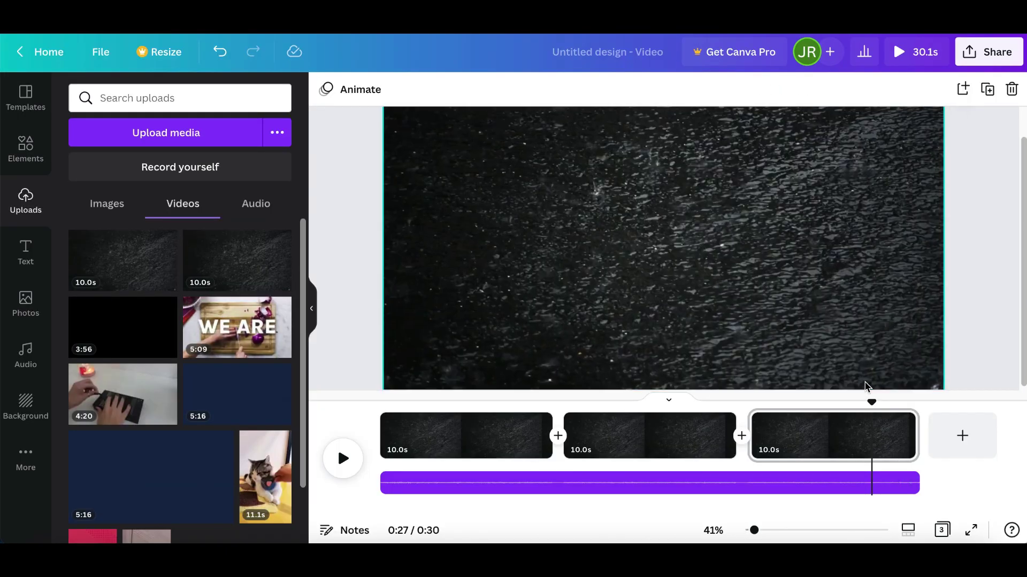
scroll(867, 386, "down", 1)
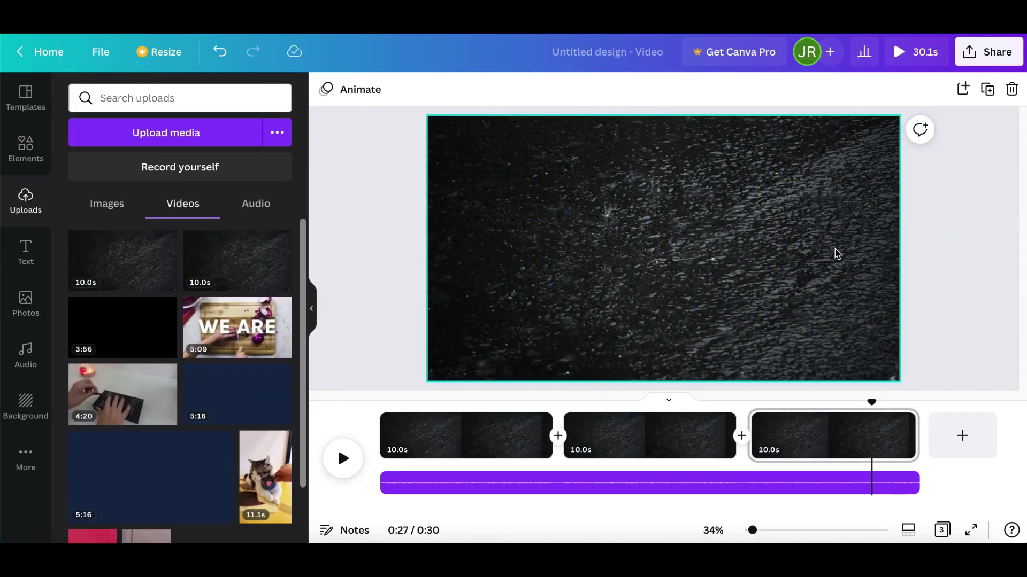
Open the download settings for the finished rain video design
left_click(972, 53)
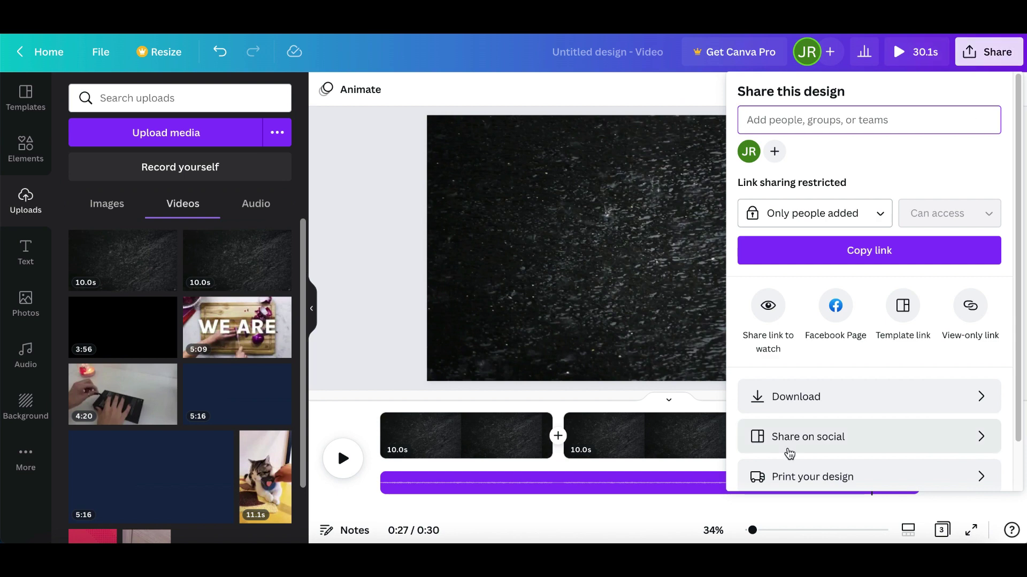
left_click(786, 398)
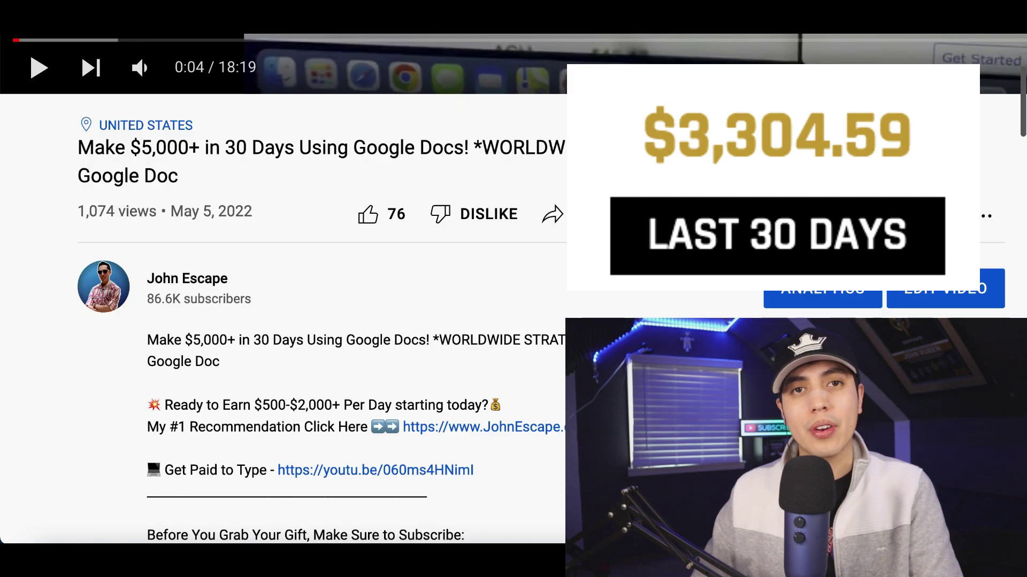
Switch to the YouTube video about Google Docs and examine the recommendation link in its description
scroll(210, 408, "down", 2)
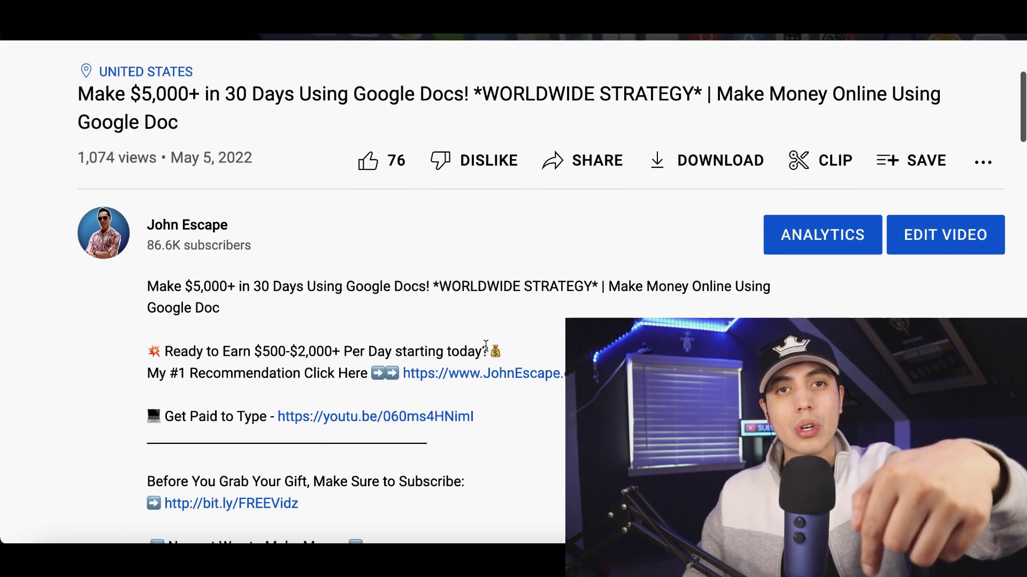
left_click_drag(153, 375, 301, 374)
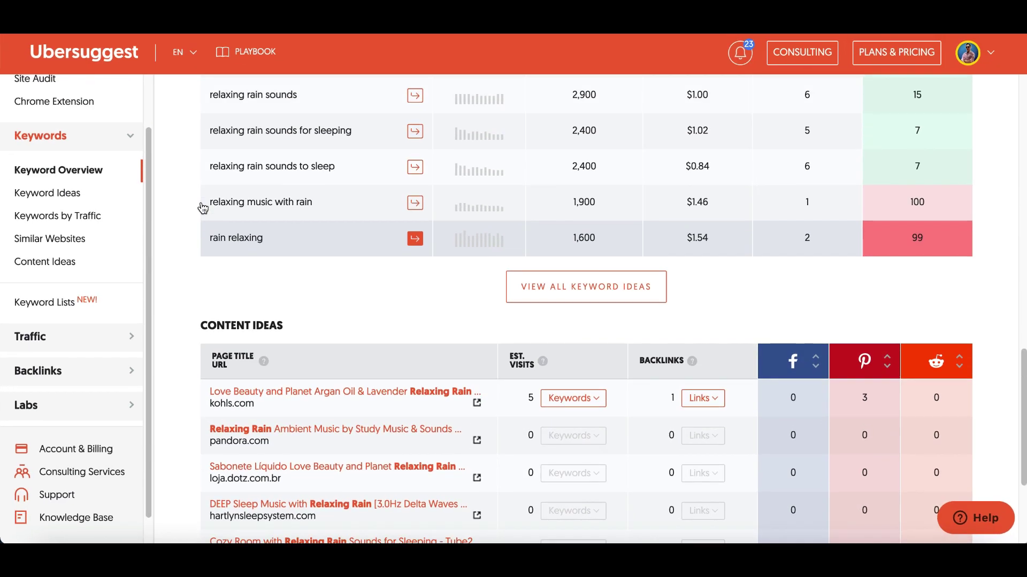
Switch to Ubersuggest and review the keyword overview page for "relaxing rain", from the keyword ideas up to the search field
scroll(202, 207, "up", 4)
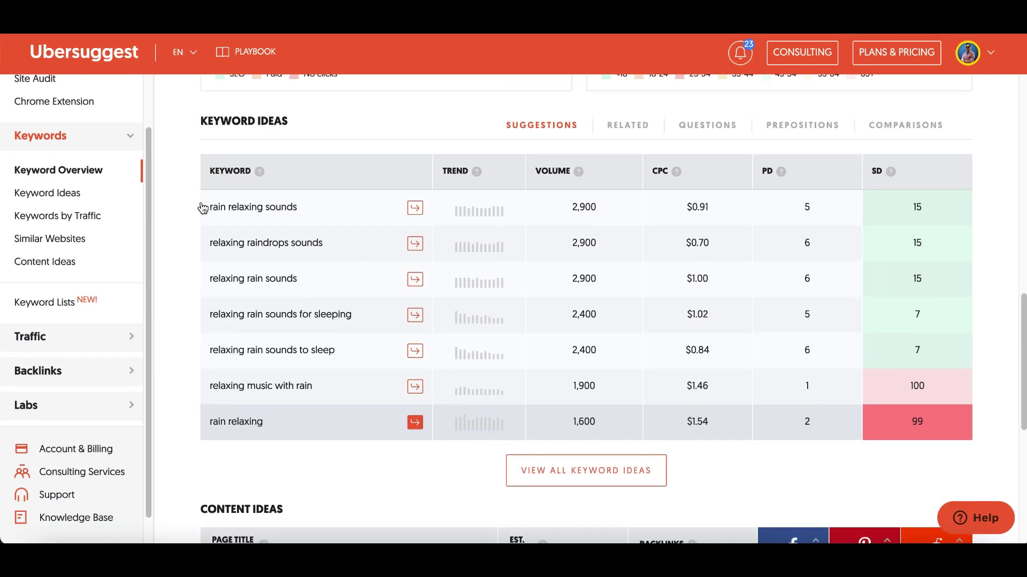
scroll(202, 208, "up", 8)
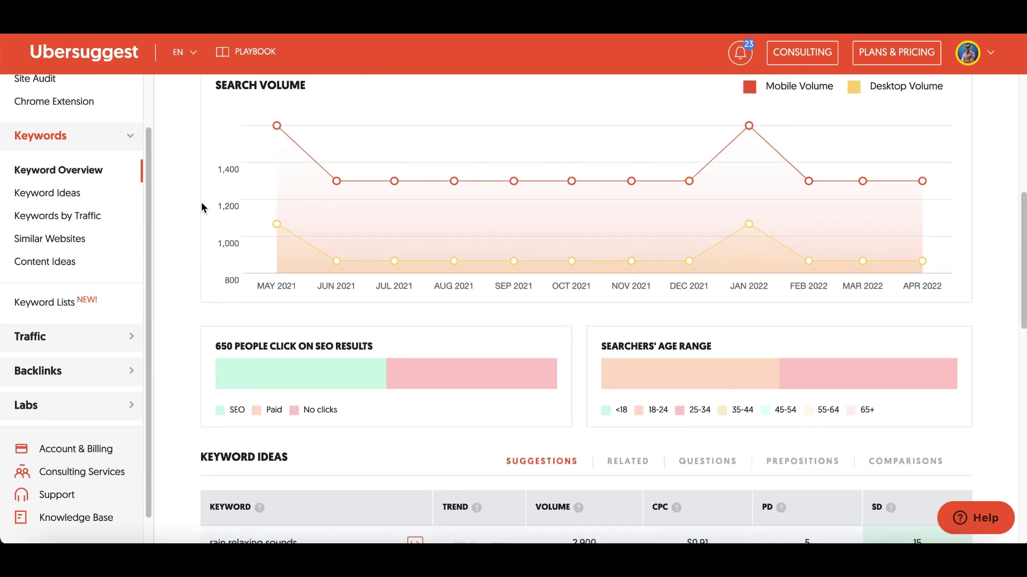
scroll(201, 201, "up", 5)
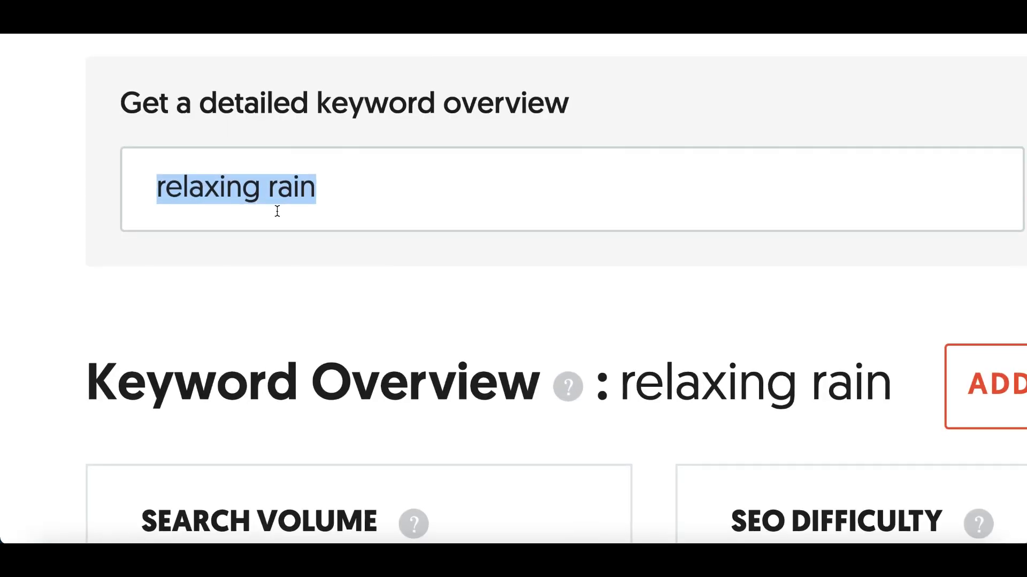
left_click_drag(328, 202, 139, 202)
left_click_drag(315, 110, 418, 103)
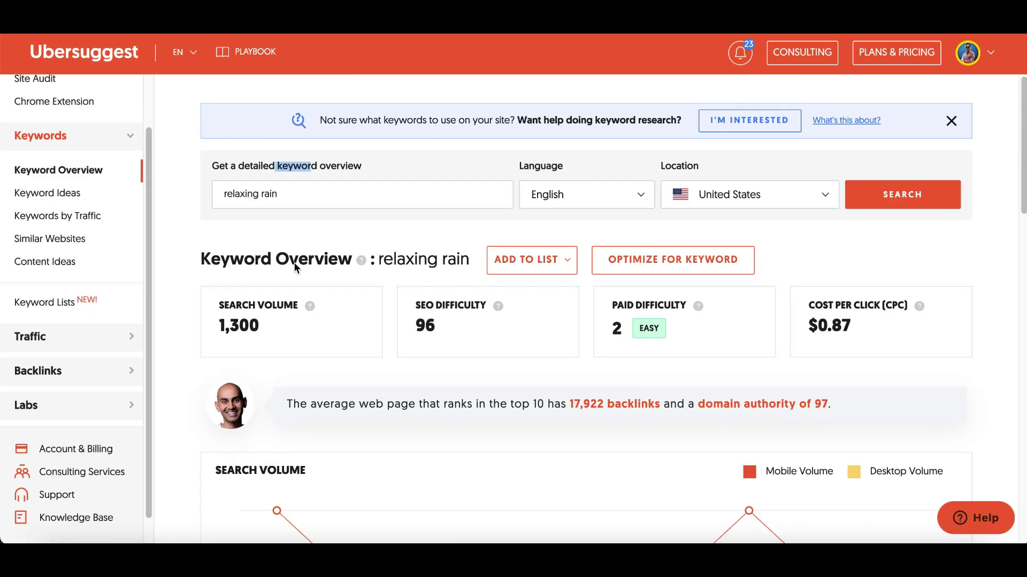
scroll(295, 268, "down", 1)
scroll(278, 224, "down", 6)
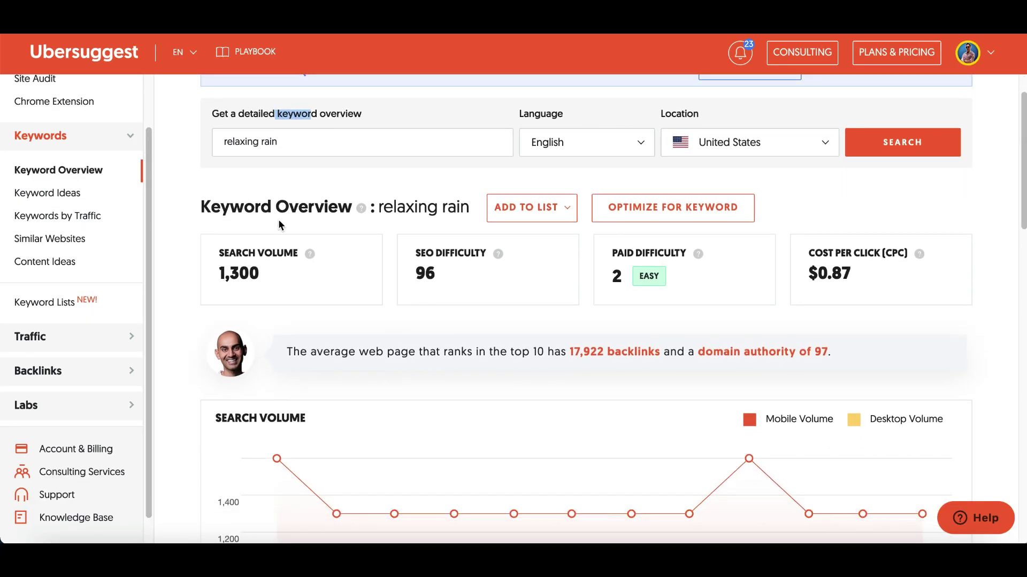
scroll(279, 223, "up", 7)
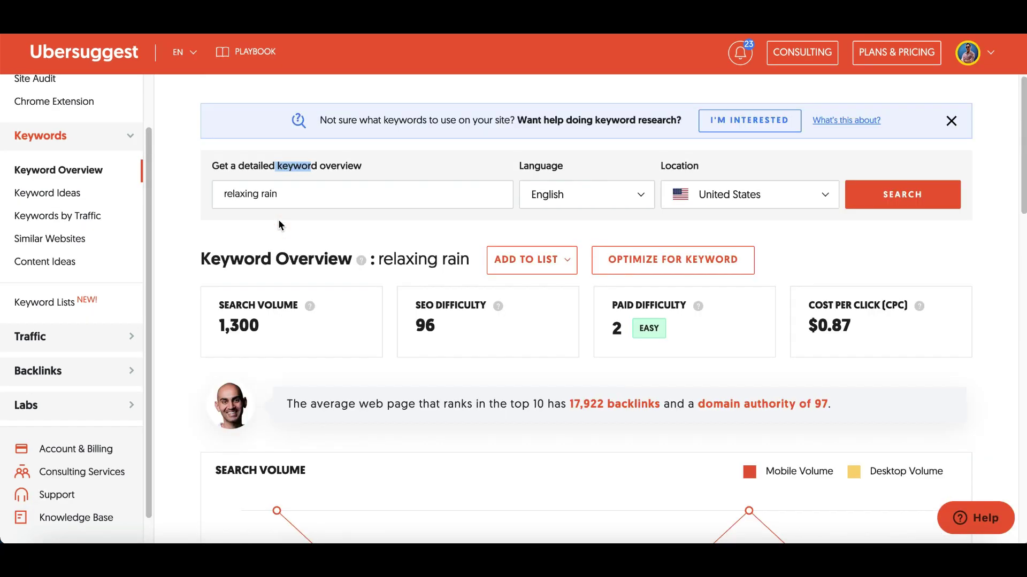
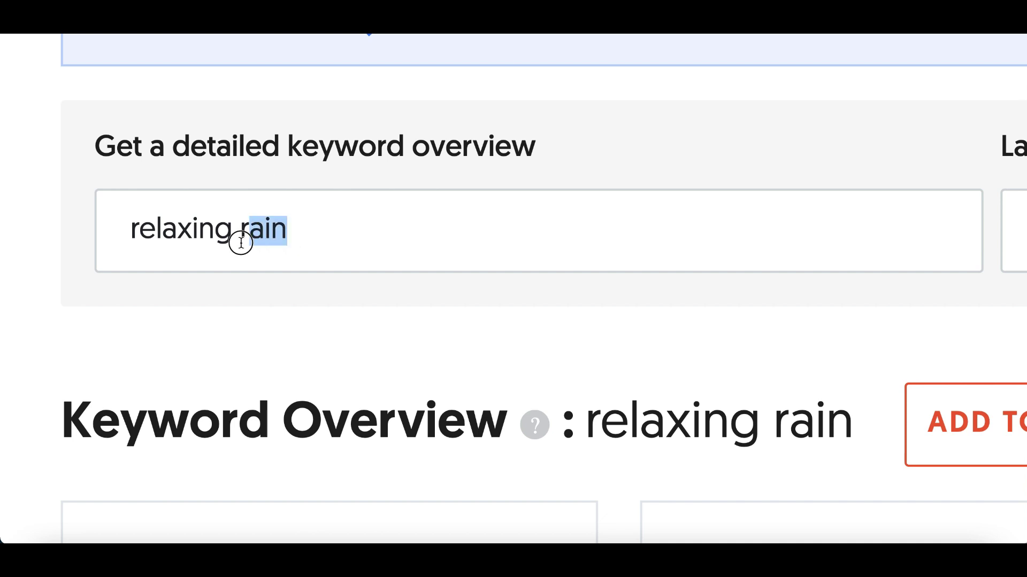
Examine the search volume, SEO difficulty, cost per click and monthly volume chart for "relaxing rain"
left_click_drag(209, 239, 162, 241)
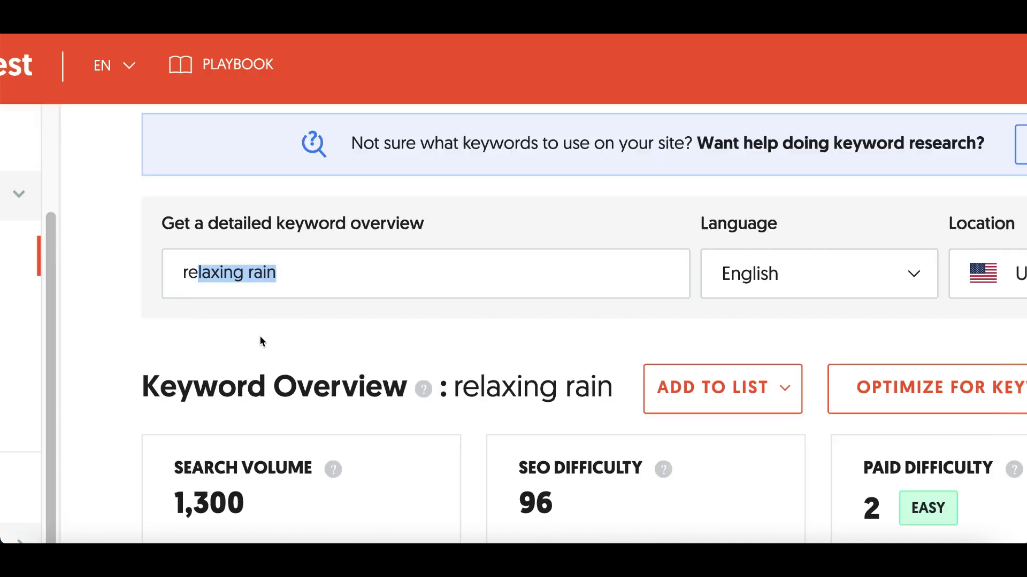
scroll(258, 337, "down", 1)
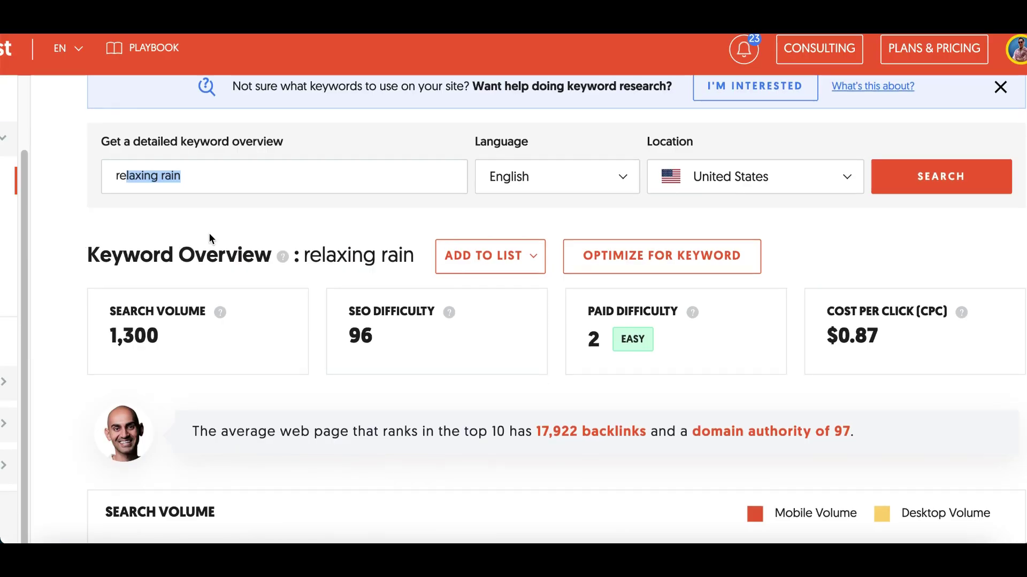
scroll(182, 232, "down", 3)
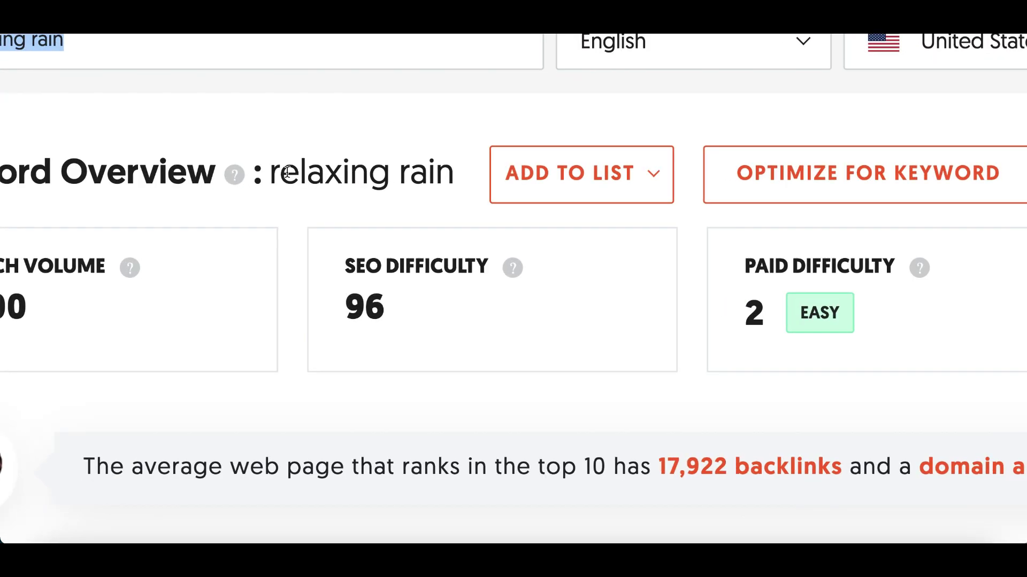
left_click_drag(309, 170, 388, 170)
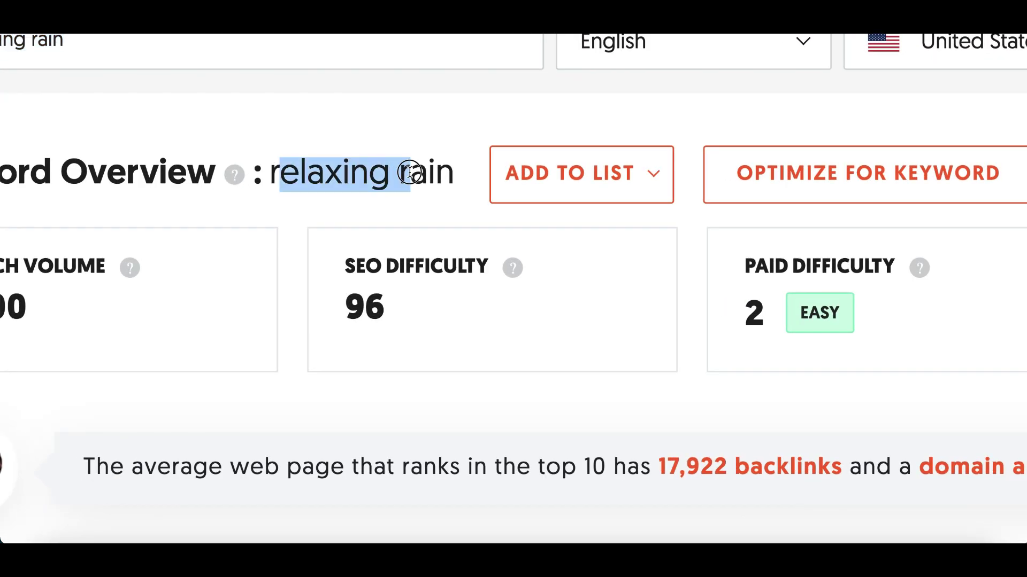
scroll(396, 194, "down", 2)
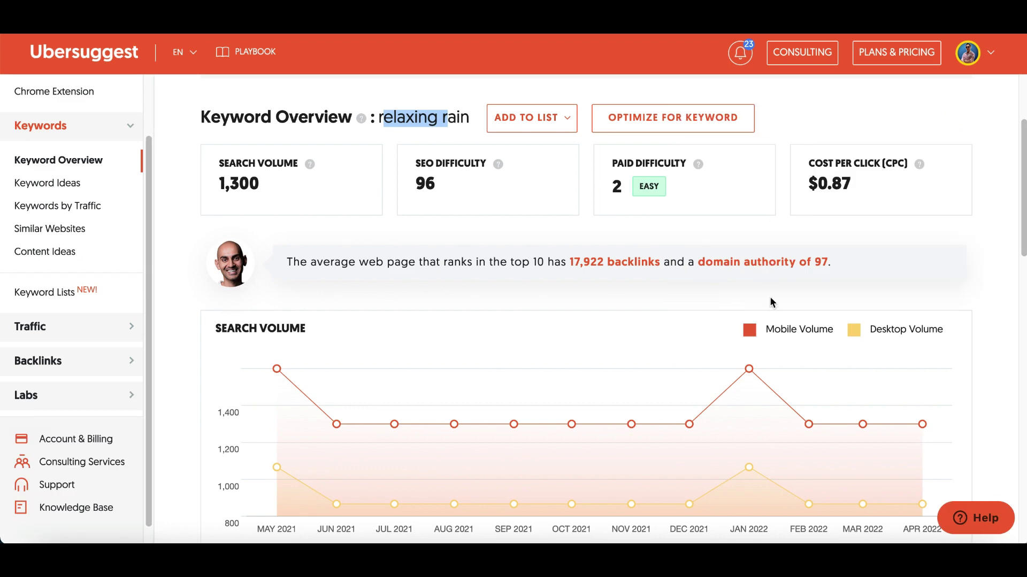
scroll(770, 300, "down", 2)
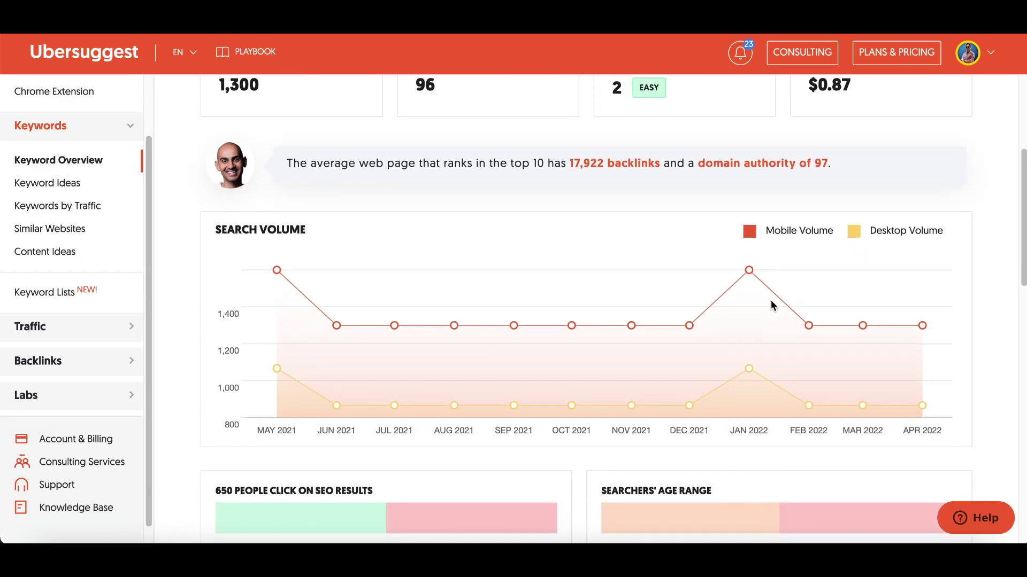
Compare the suggested keyword ideas for "relaxing rain" by search volume, cost per click and difficulty
scroll(321, 428, "down", 6)
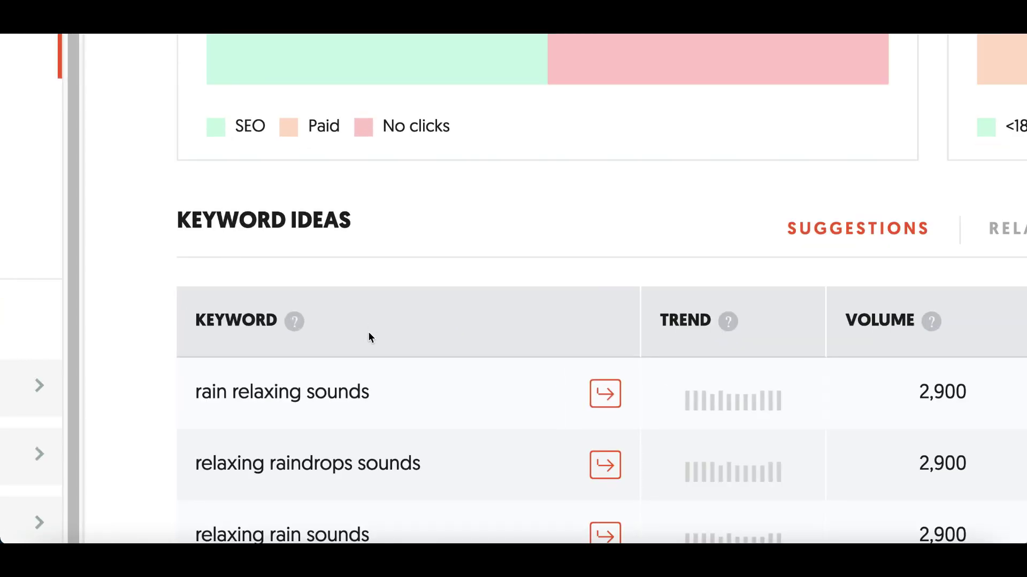
scroll(368, 332, "down", 2)
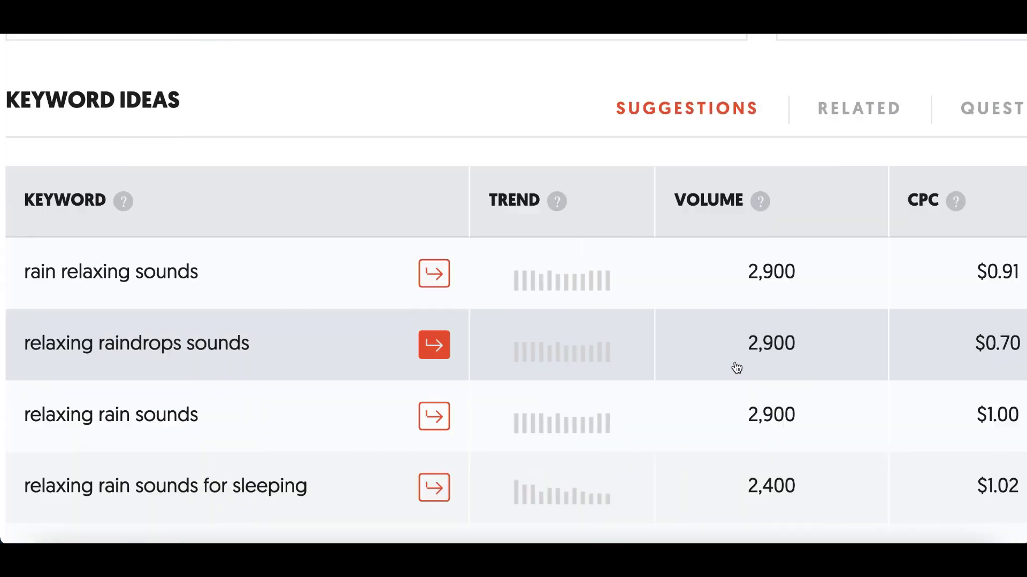
scroll(837, 368, "down", 1)
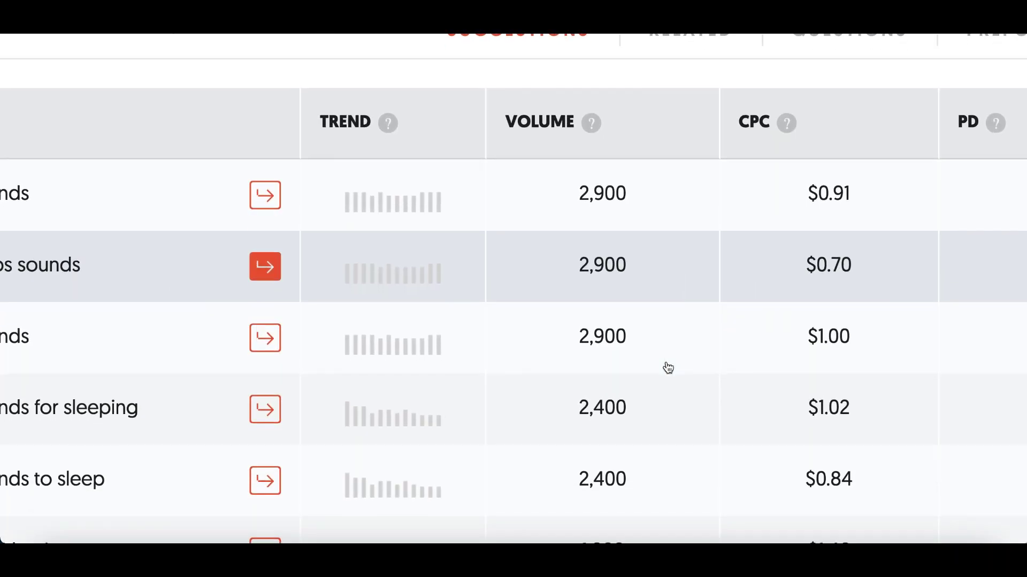
scroll(668, 367, "down", 1)
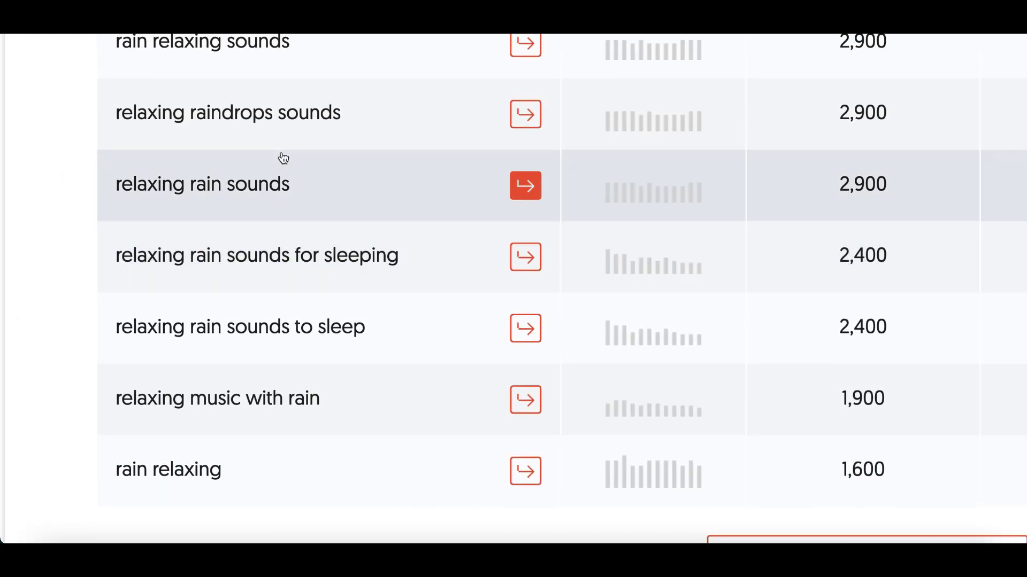
scroll(283, 159, "up", 2)
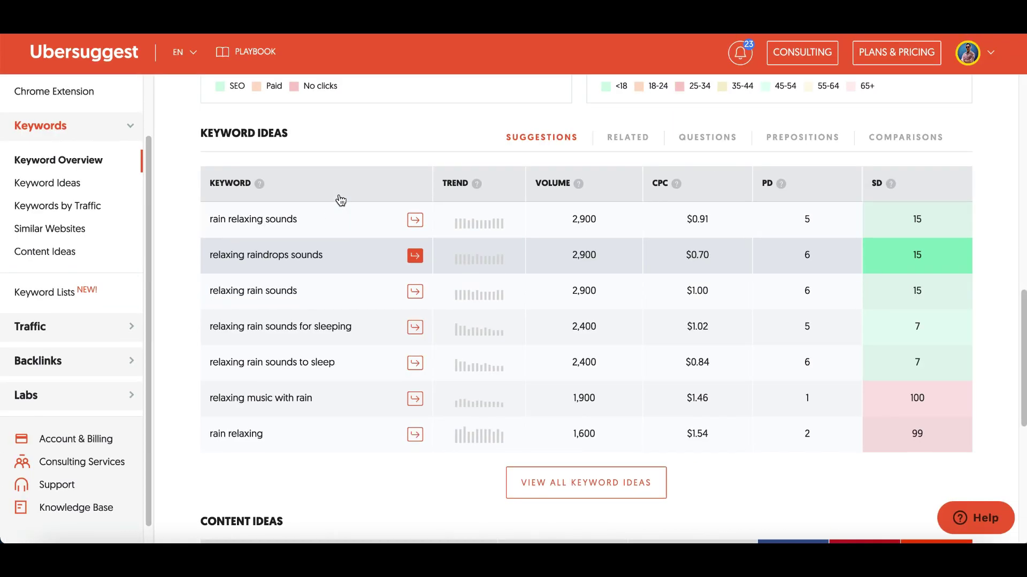
scroll(340, 200, "up", 6)
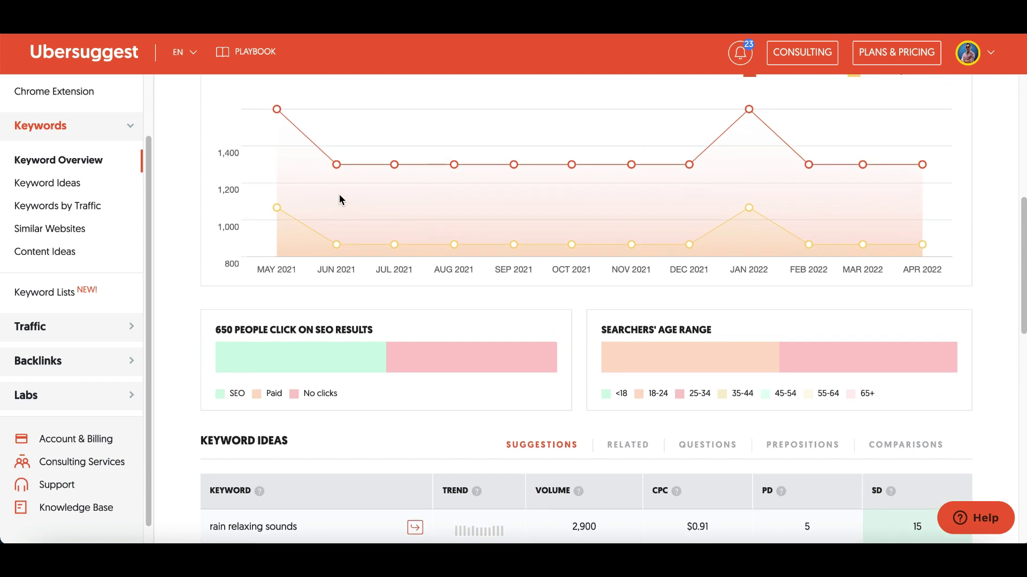
Review the "relaxing rain" keyword overview again and compare the search volumes and trends of suggestions such as "relaxing raindrops sounds"
scroll(339, 195, "down", 7)
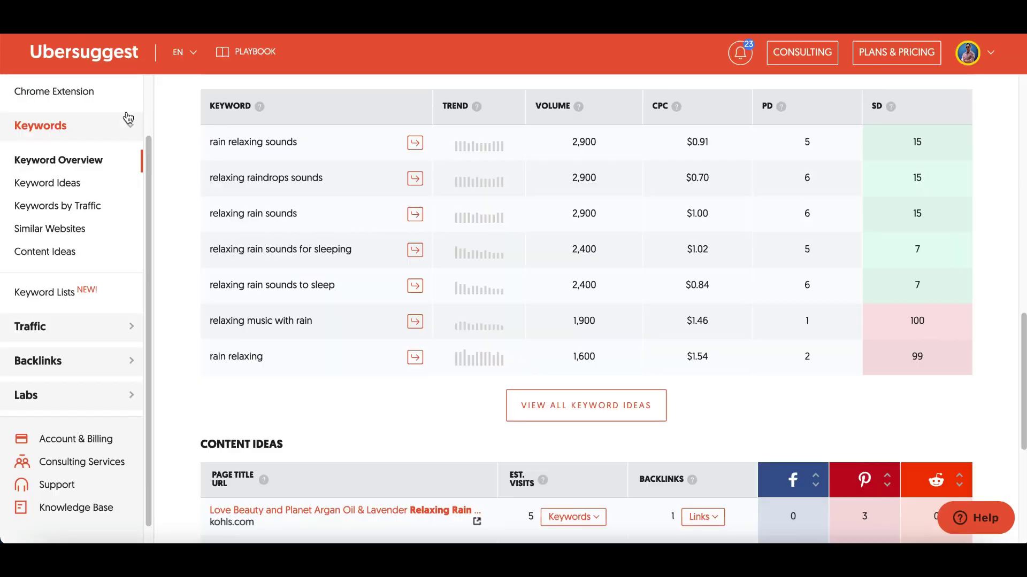
scroll(224, 140, "up", 1)
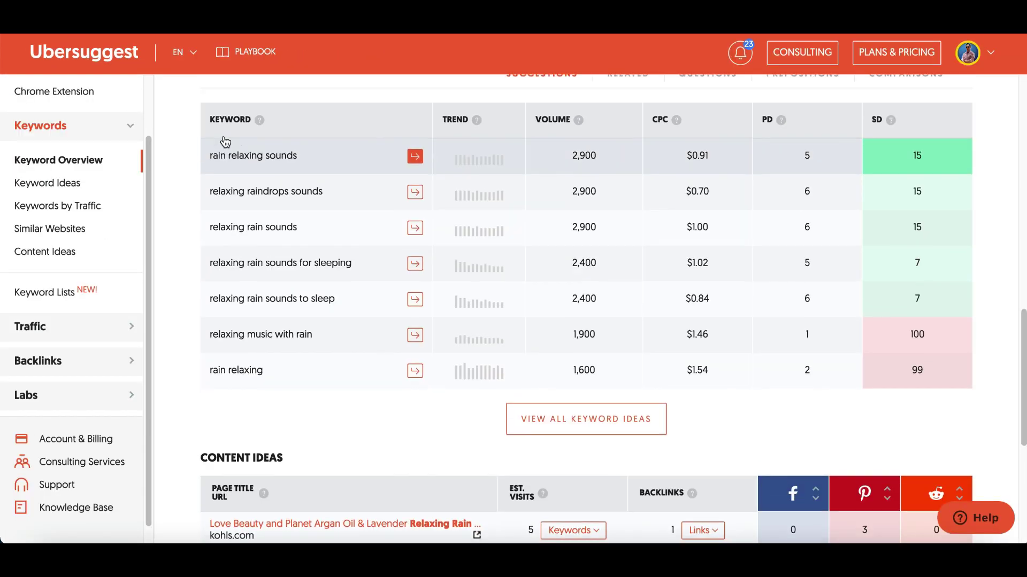
scroll(225, 141, "up", 12)
scroll(259, 164, "up", 3)
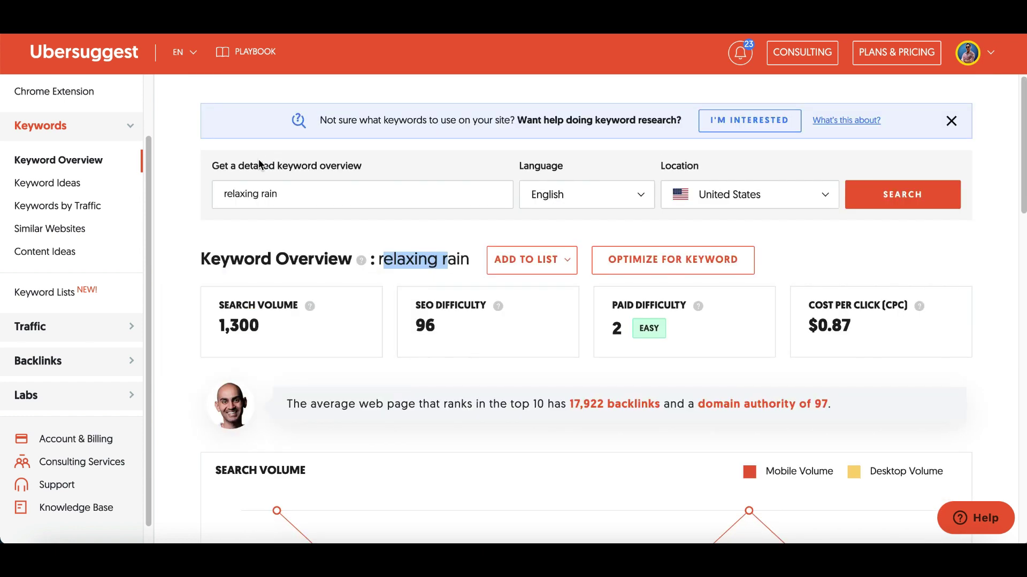
scroll(260, 164, "down", 14)
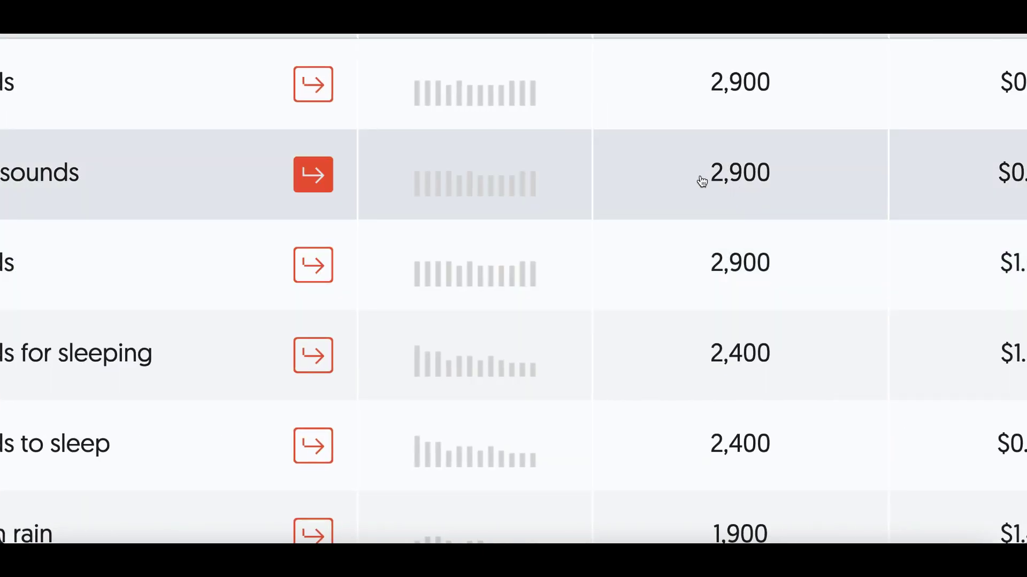
scroll(746, 174, "up", 3)
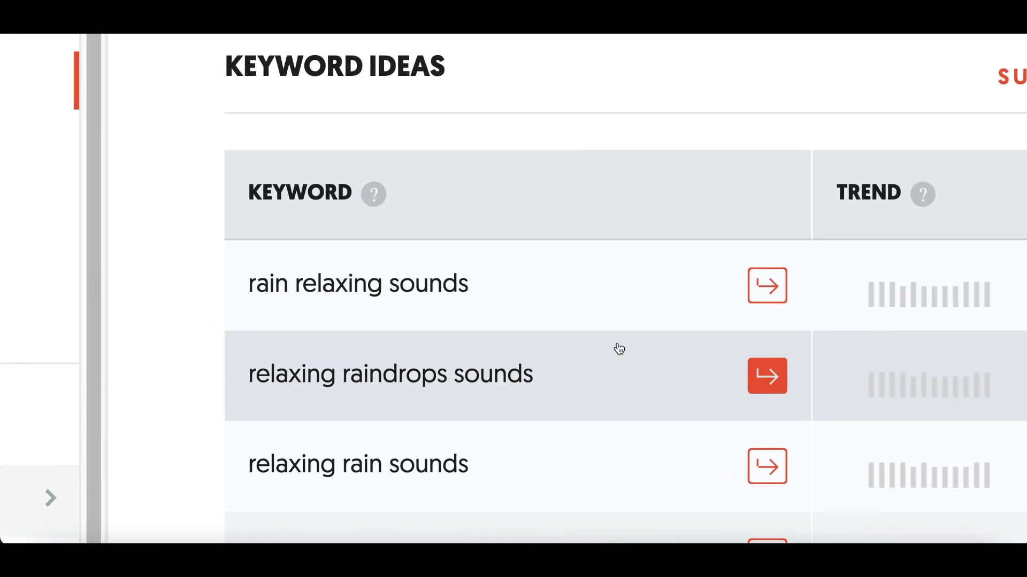
scroll(619, 349, "down", 3)
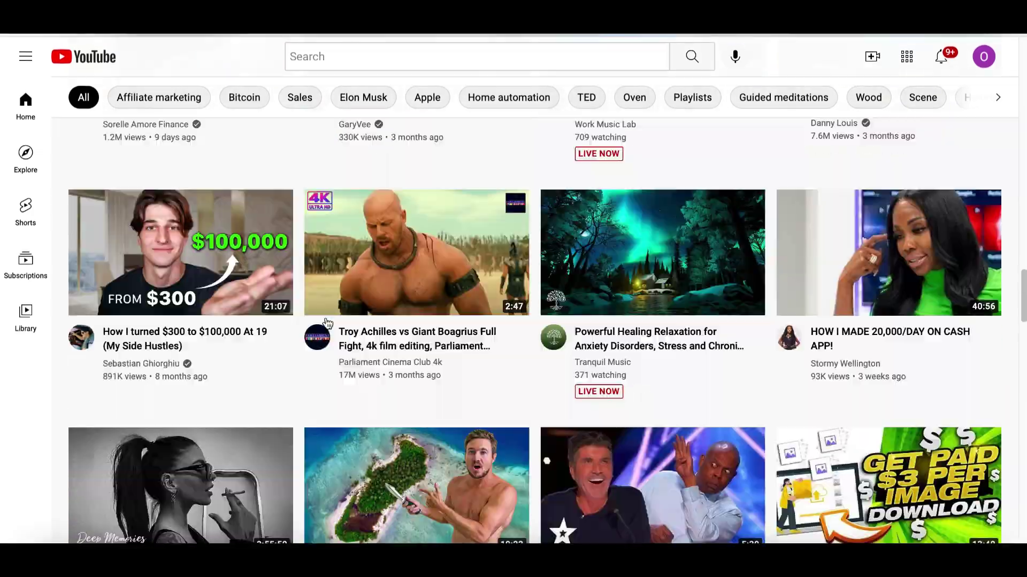
Switch to YouTube, browse the home feed, and examine the lengths and view counts of the Meditation Relax Music channel's videos
scroll(327, 324, "down", 10)
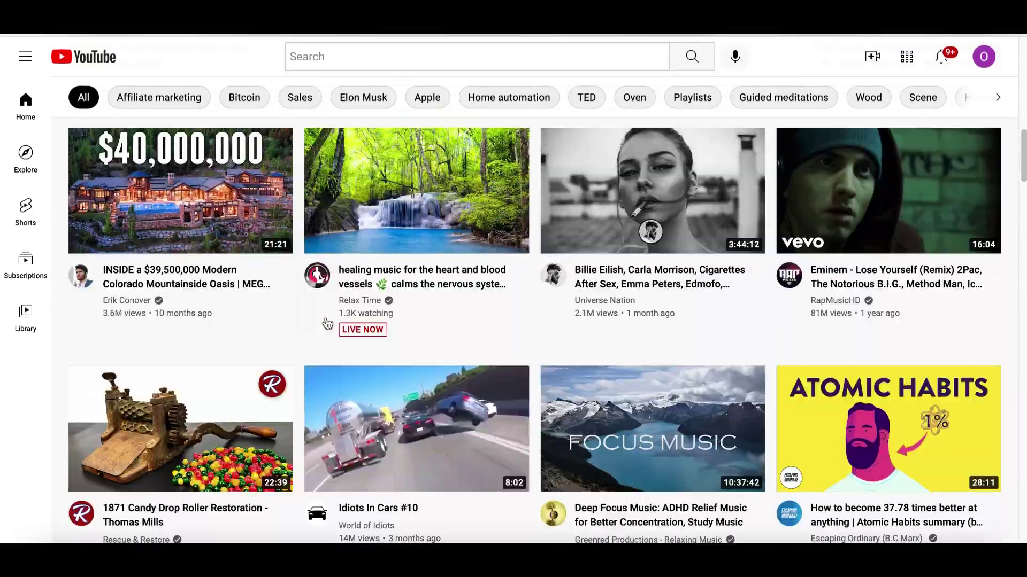
scroll(328, 323, "up", 10)
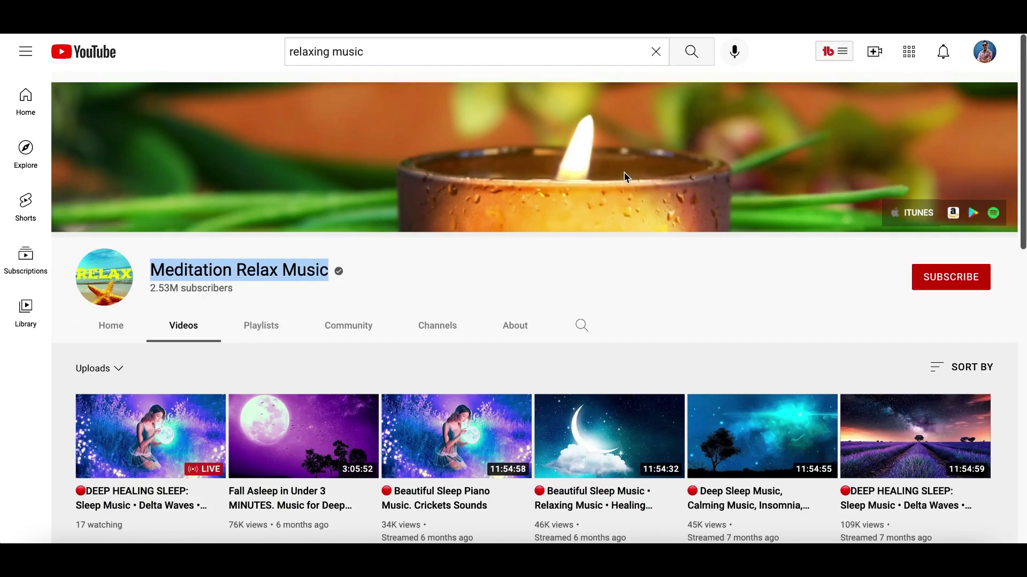
scroll(626, 264, "down", 4)
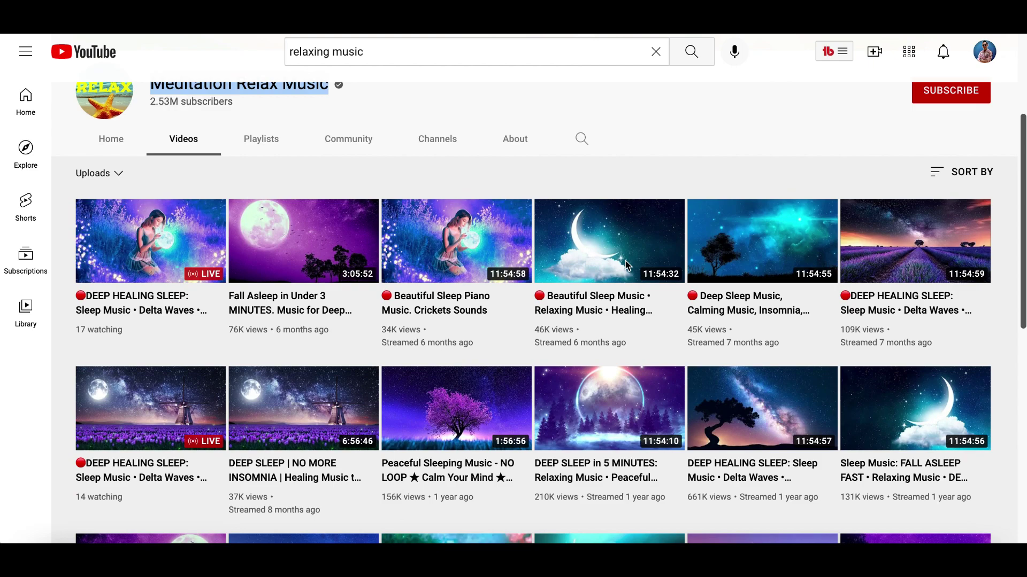
mouse_move(628, 266)
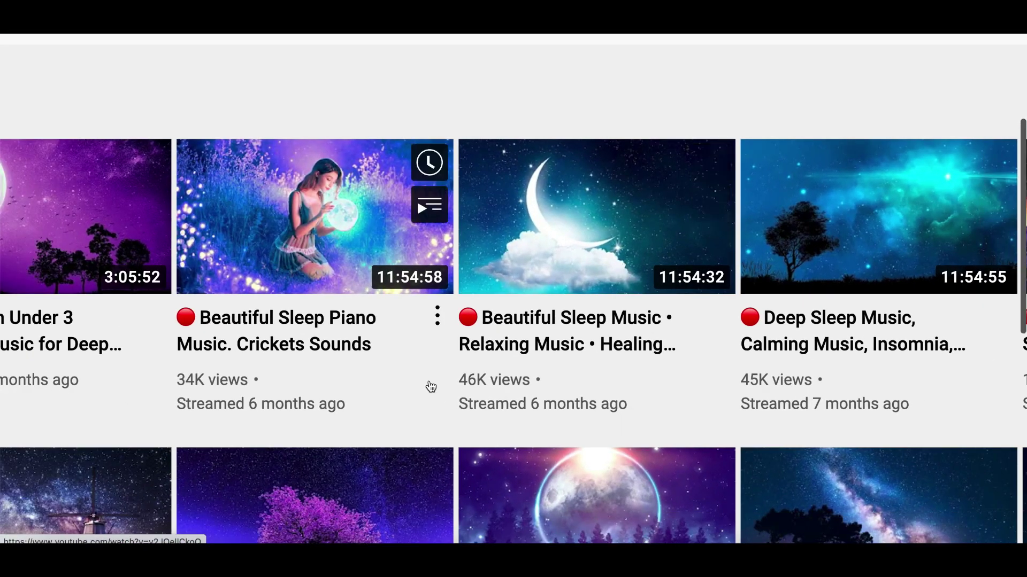
scroll(430, 386, "down", 3)
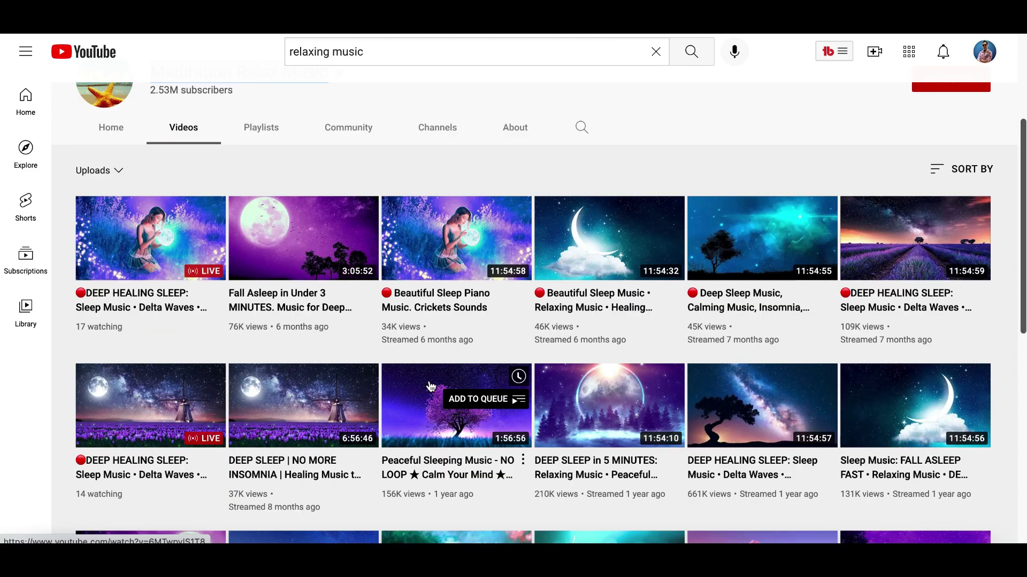
scroll(430, 387, "down", 4)
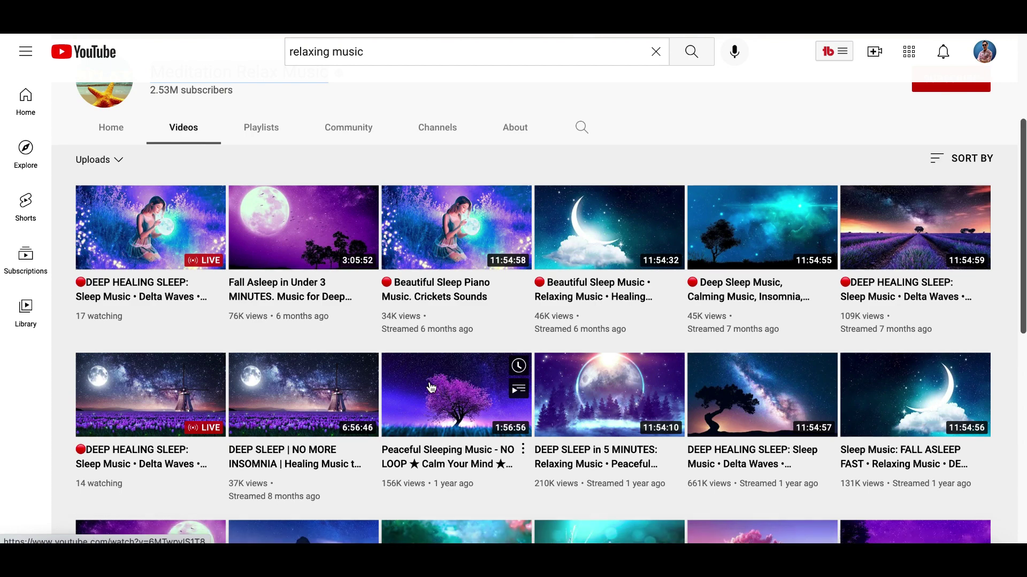
scroll(430, 387, "down", 4)
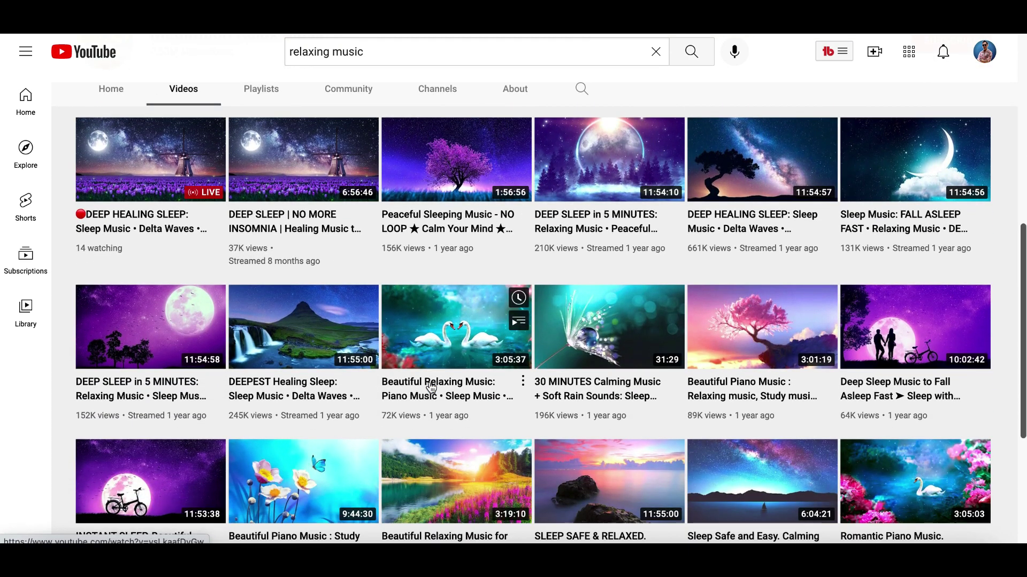
scroll(431, 387, "down", 3)
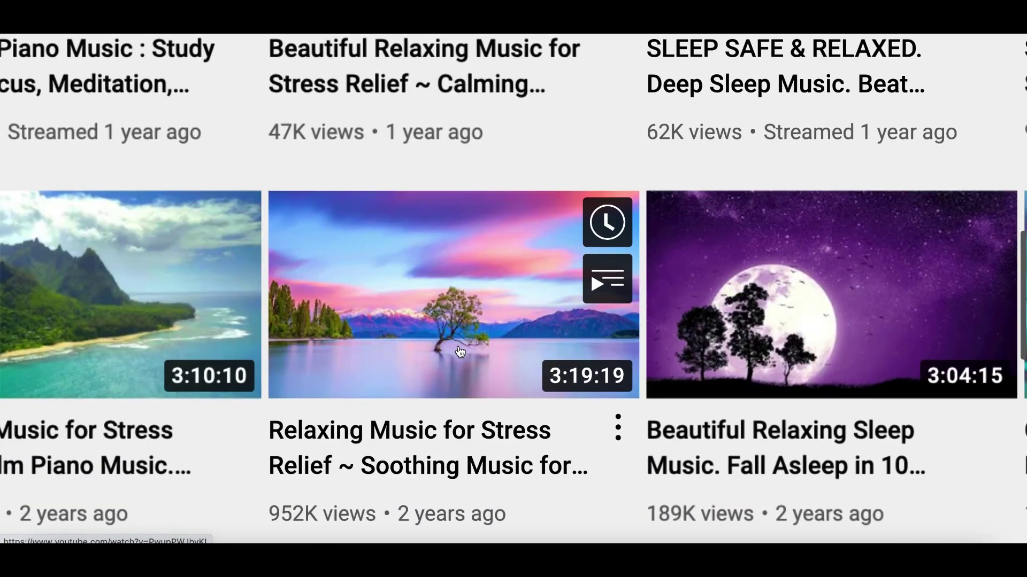
scroll(460, 351, "down", 2)
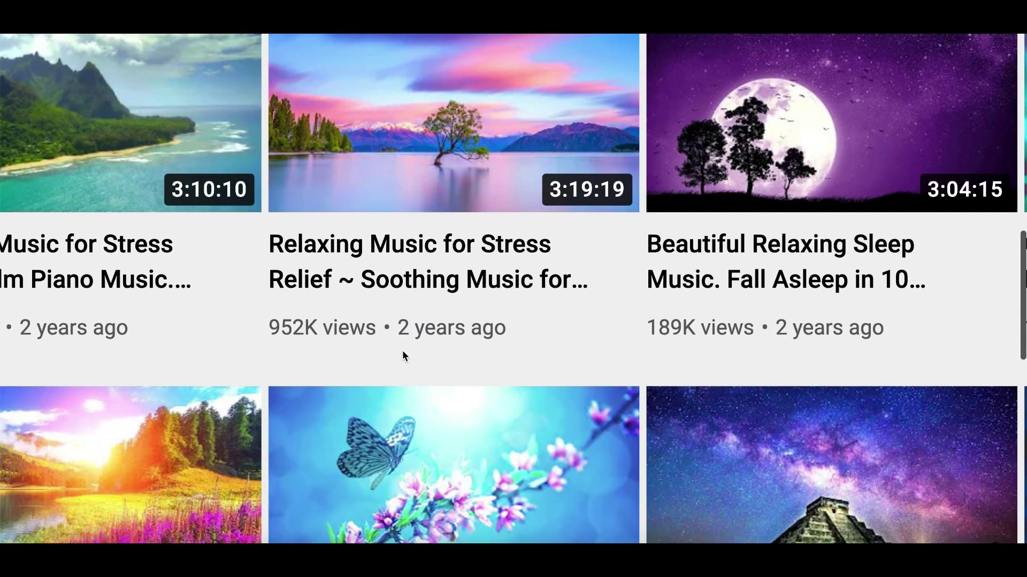
scroll(406, 354, "right", 3)
scroll(587, 383, "right", 4)
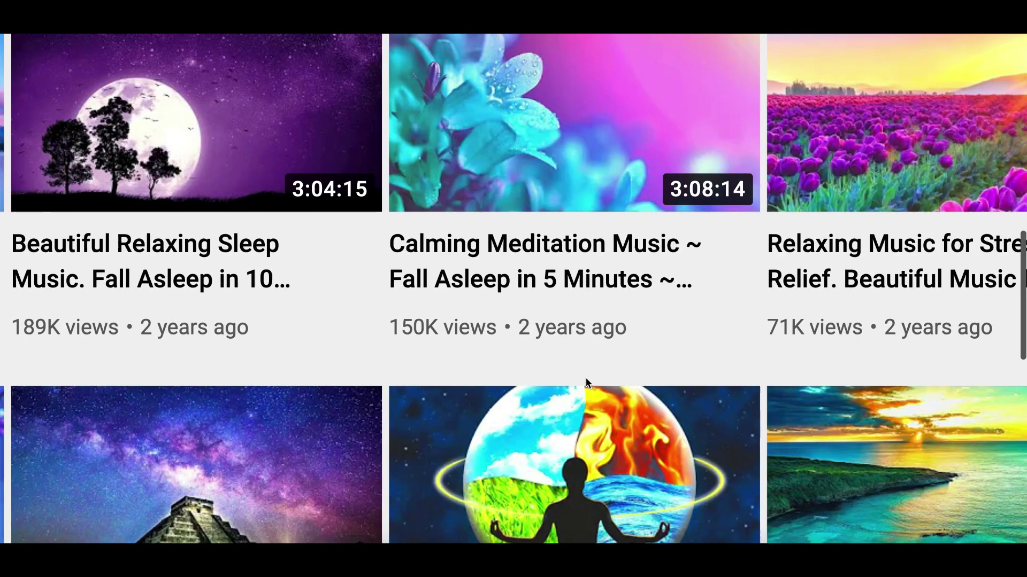
scroll(623, 363, "down", 5, "ctrl")
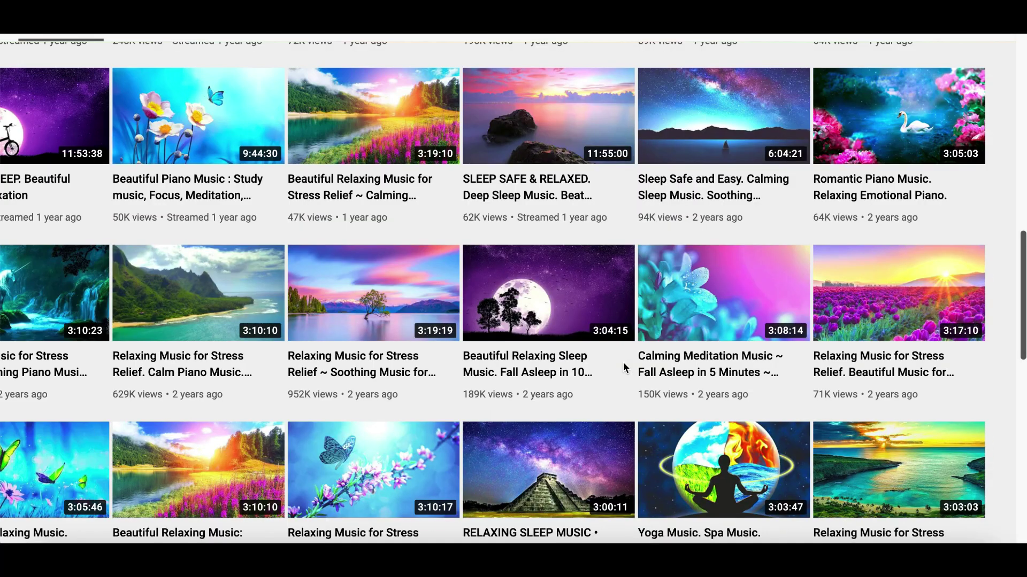
scroll(624, 363, "up", 6)
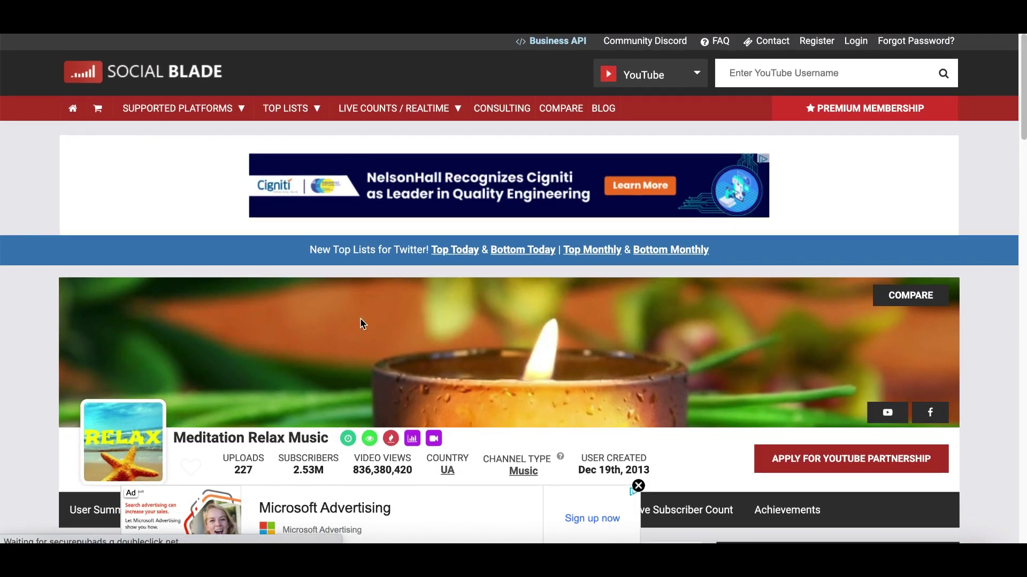
Switch to Social Blade and examine the estimated monthly, yearly and daily earnings of the Meditation Relax Music channel
scroll(362, 324, "down", 6)
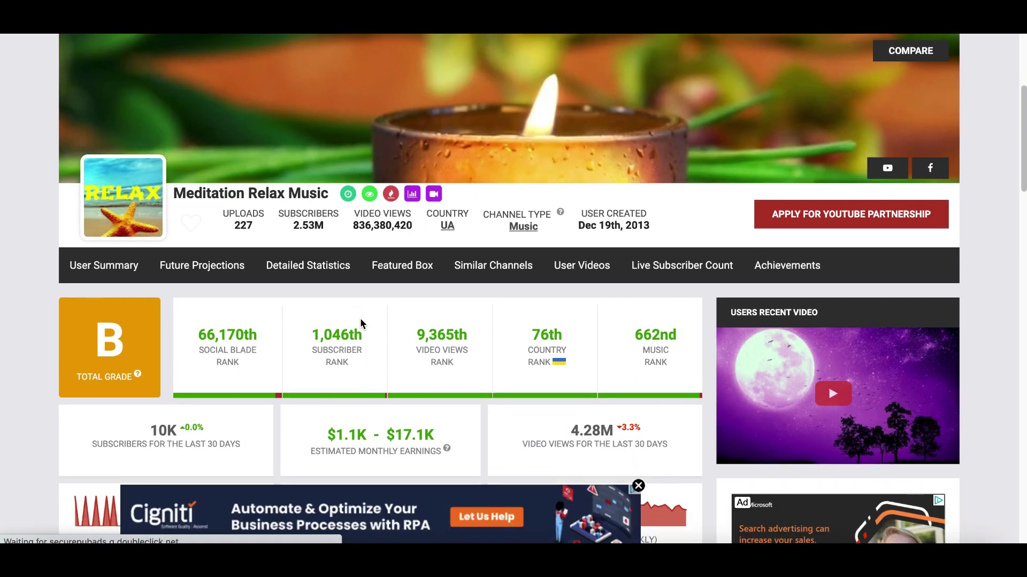
scroll(361, 324, "down", 2)
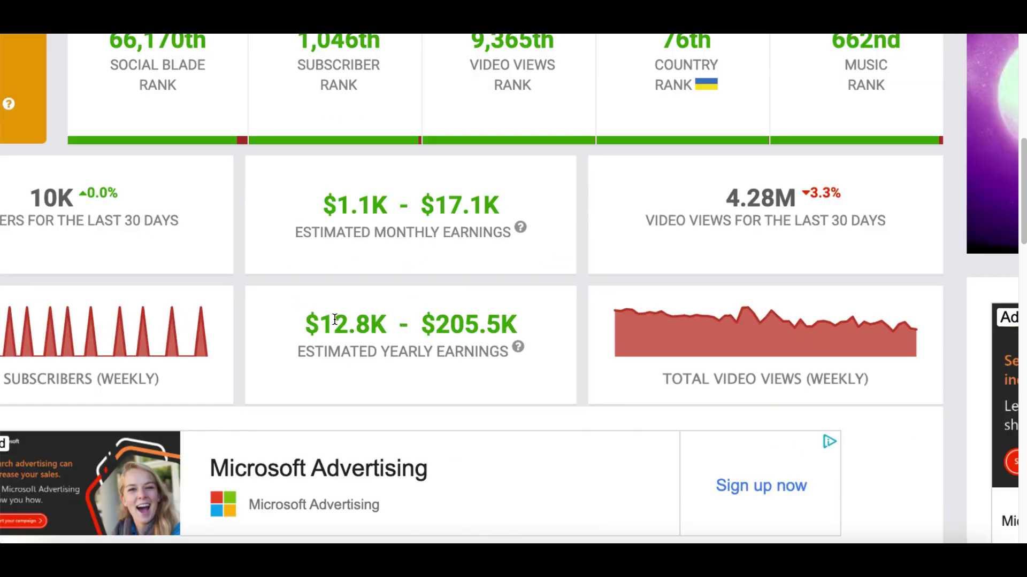
scroll(335, 319, "down", 1)
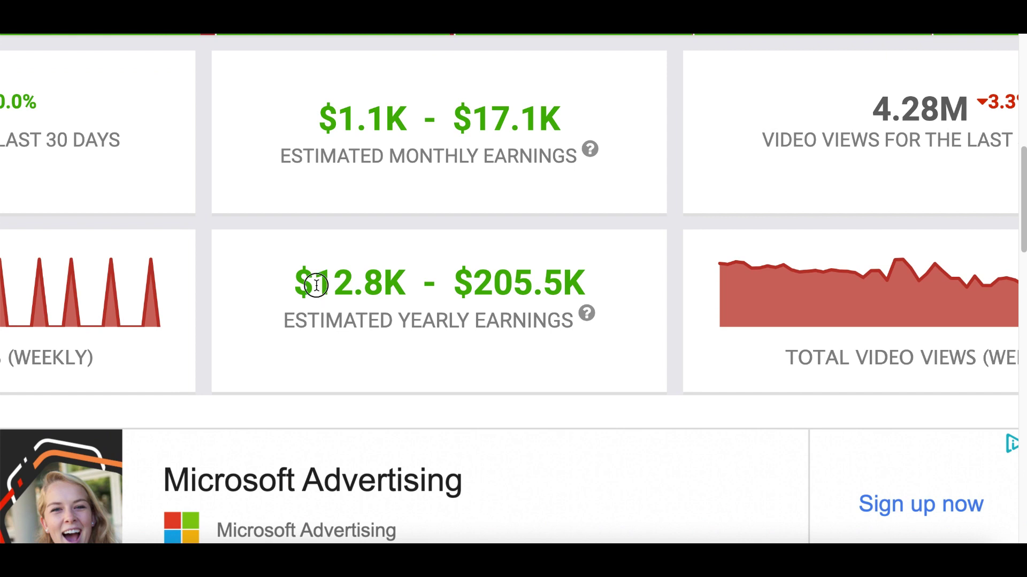
left_click_drag(316, 285, 528, 285)
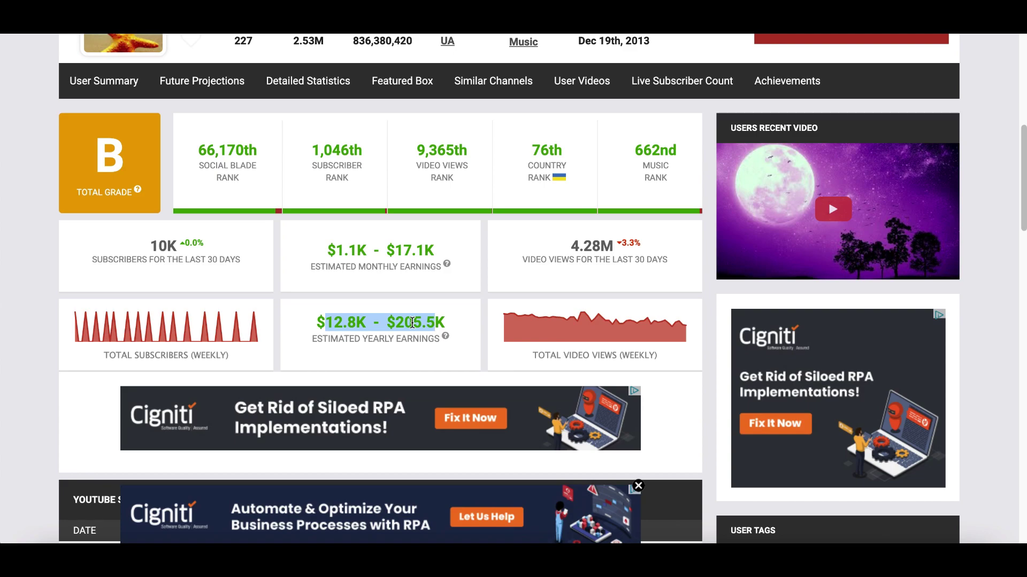
scroll(411, 323, "down", 5)
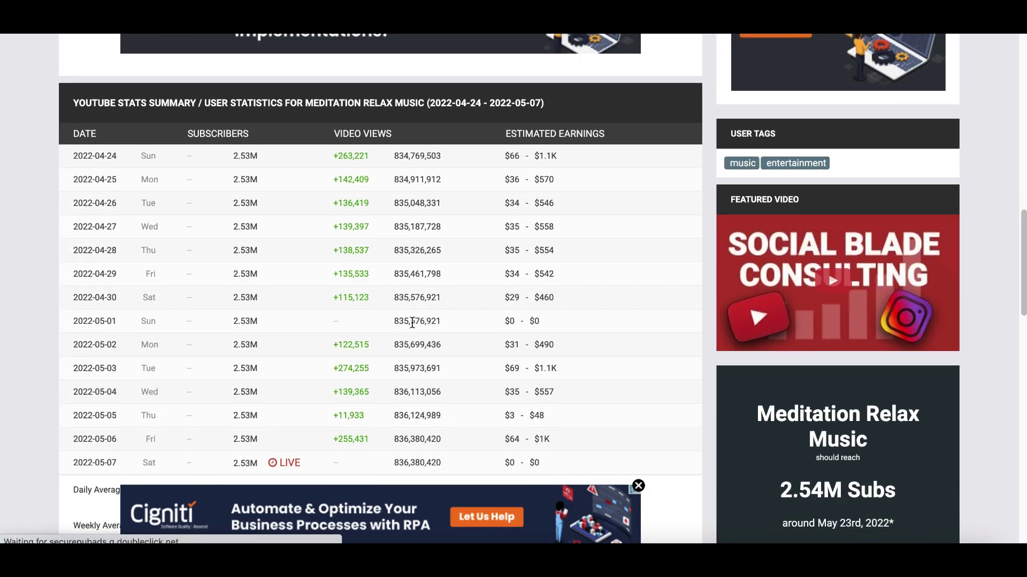
scroll(412, 322, "down", 2)
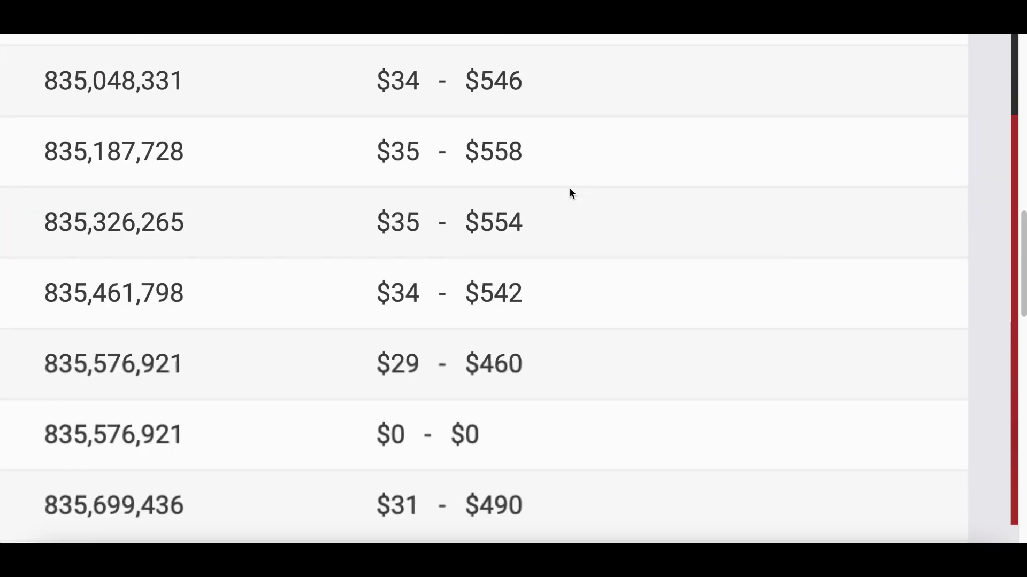
left_click_drag(407, 224, 523, 217)
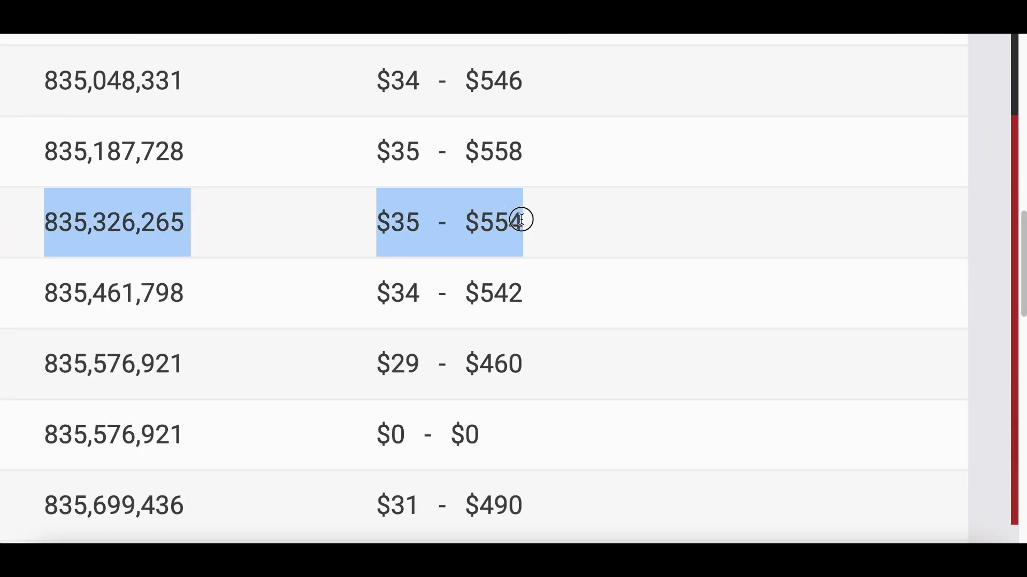
scroll(523, 217, "up", 15)
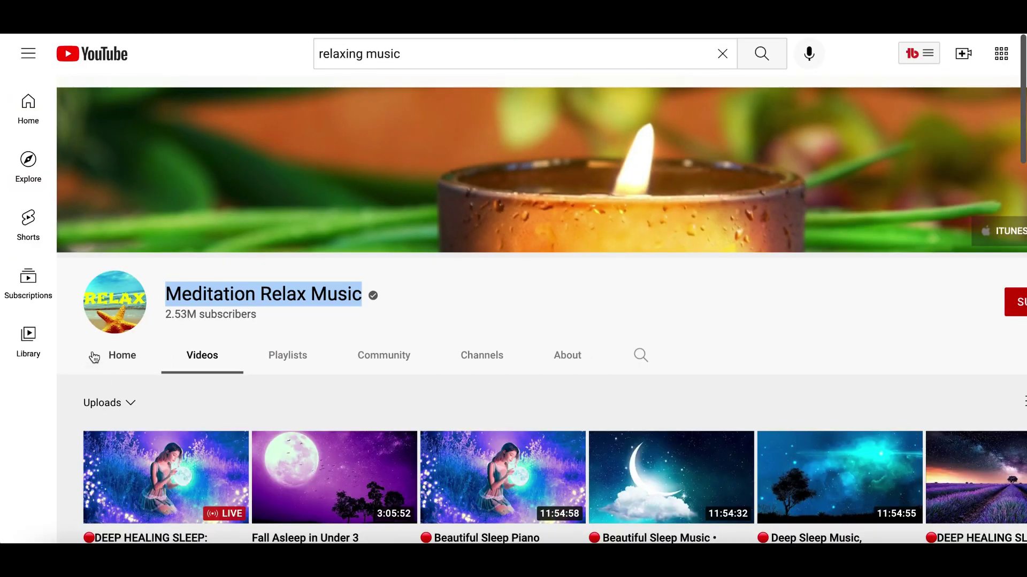
Return to the Meditation Relax Music channel on YouTube and look over its uploaded sleep and relaxing music videos
scroll(355, 390, "down", 3)
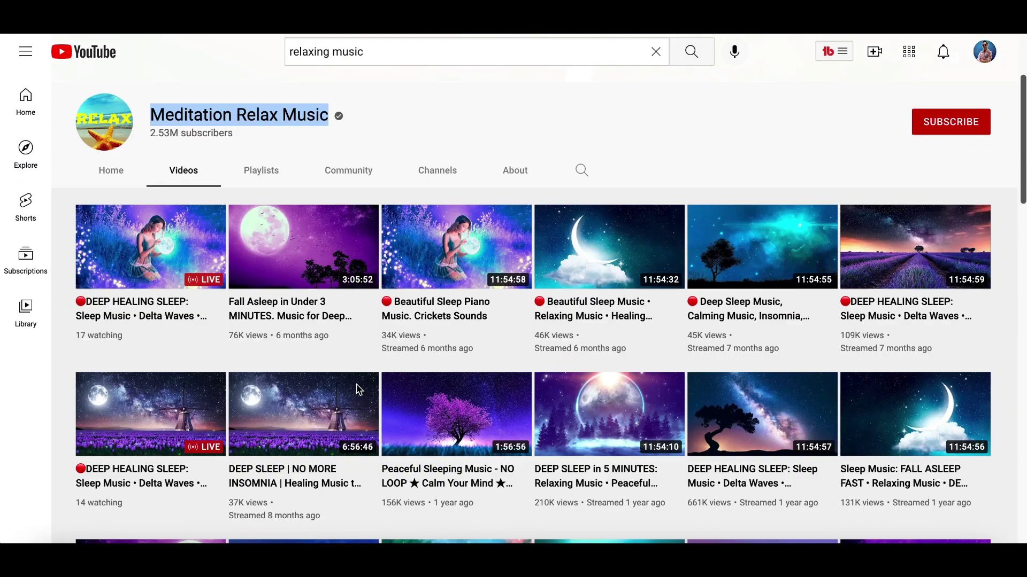
scroll(358, 390, "down", 5)
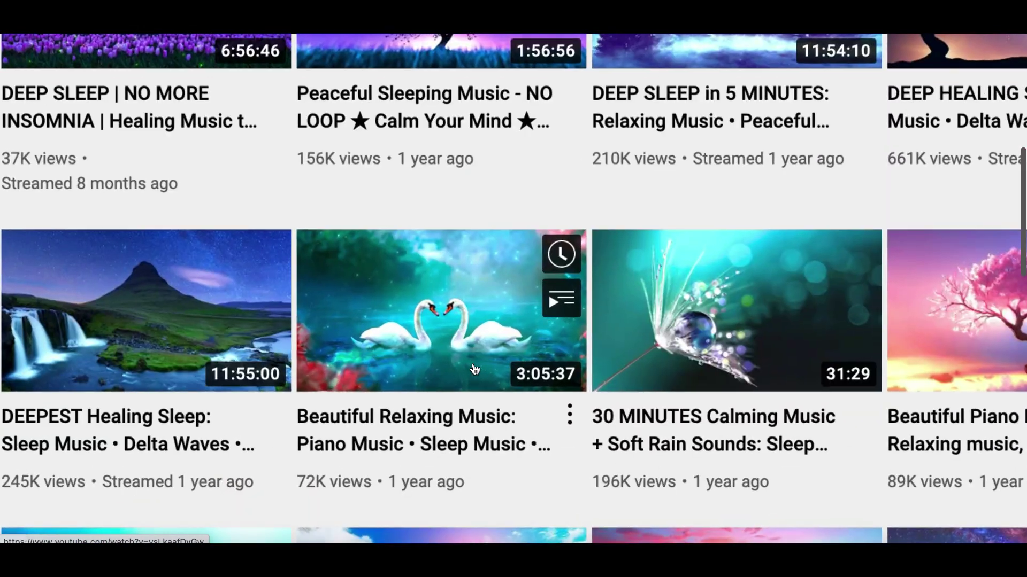
scroll(475, 368, "down", 2)
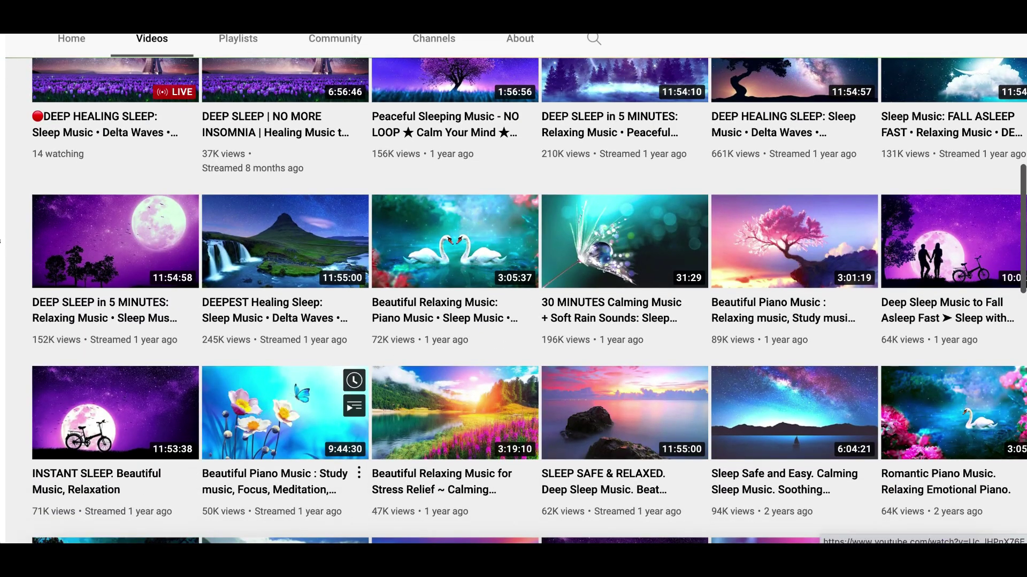
Switch to YouTube in Safari, start a new video upload, and add Untitled design (1).mp4 from the Downloads folder
left_click(130, 541)
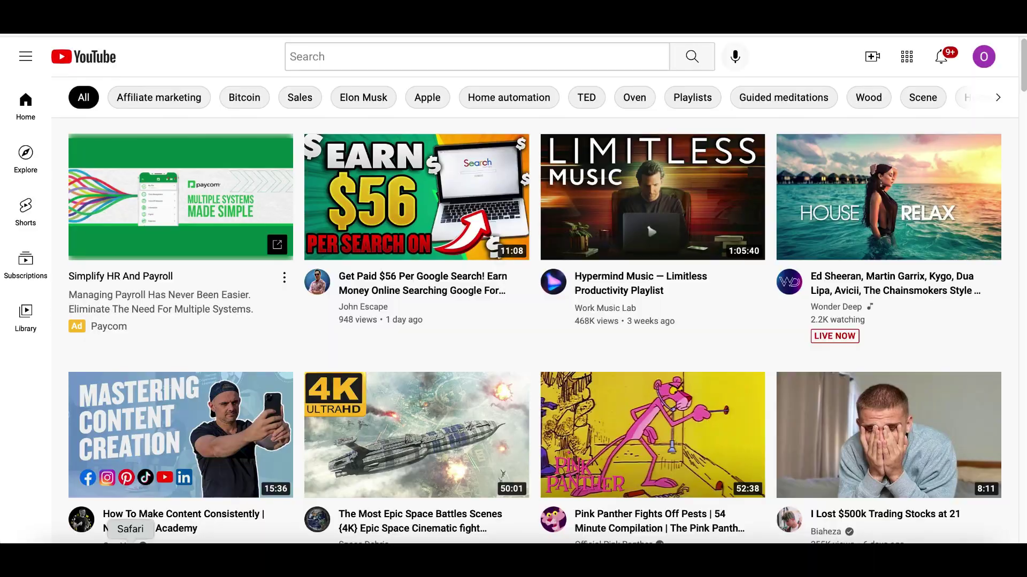
left_click(879, 51)
left_click(920, 89)
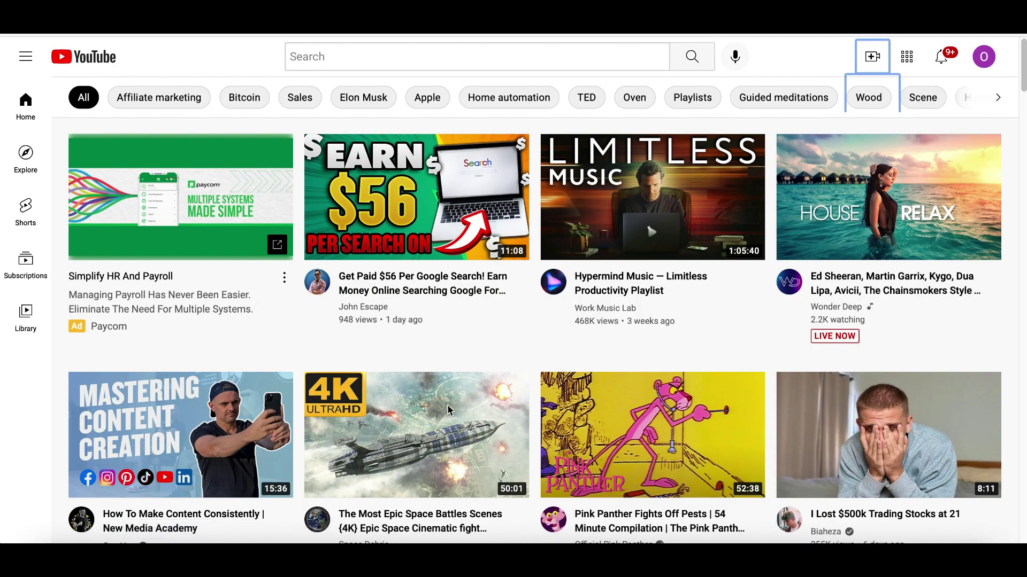
scroll(424, 373, "down", 1)
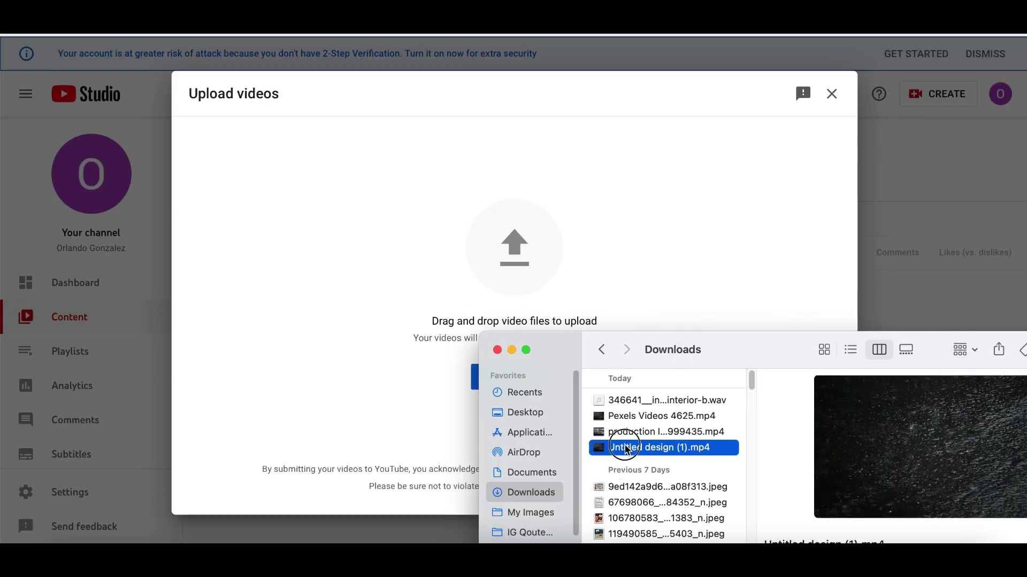
left_click_drag(628, 451, 496, 240)
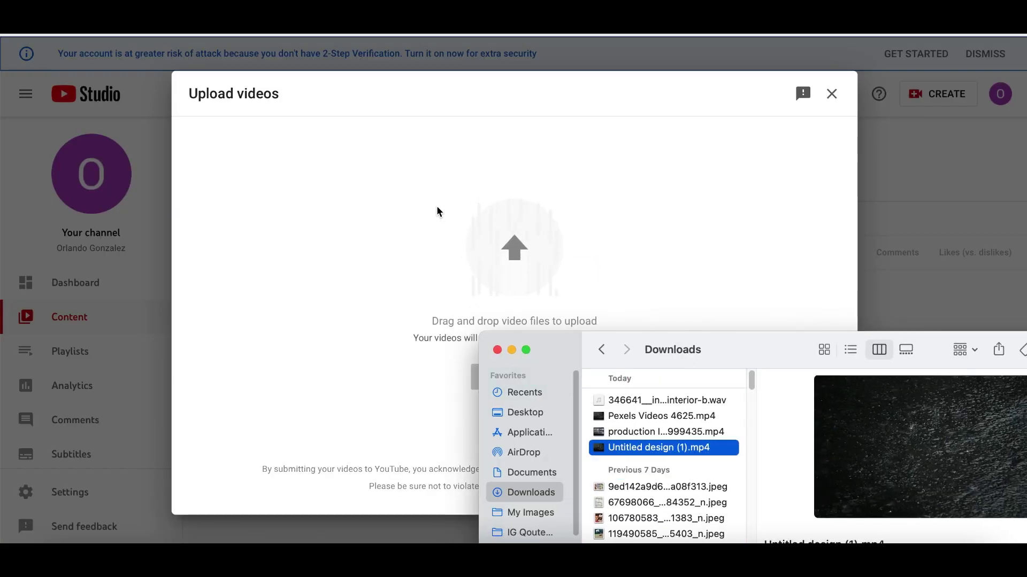
left_click(438, 240)
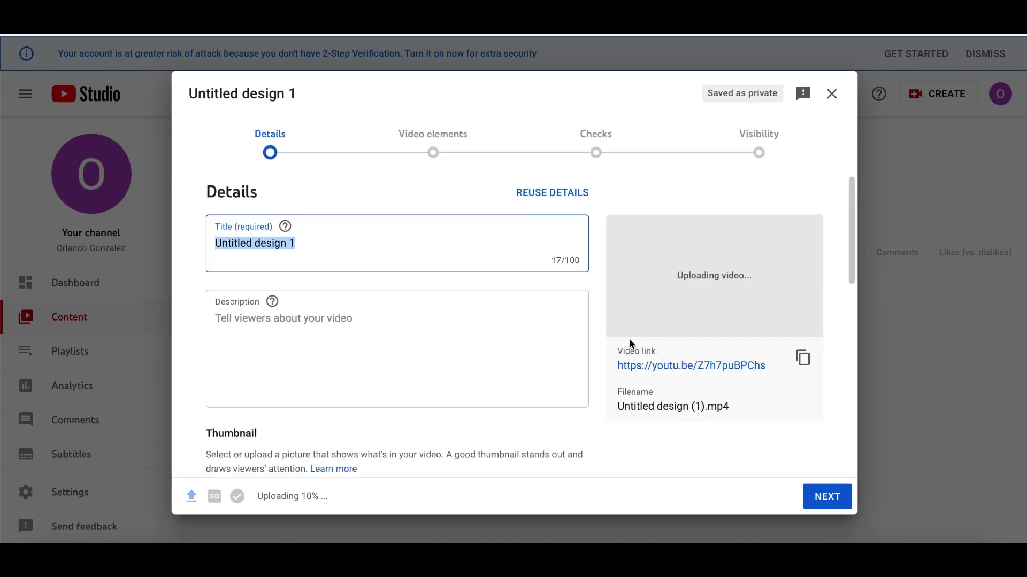
scroll(631, 344, "down", 2)
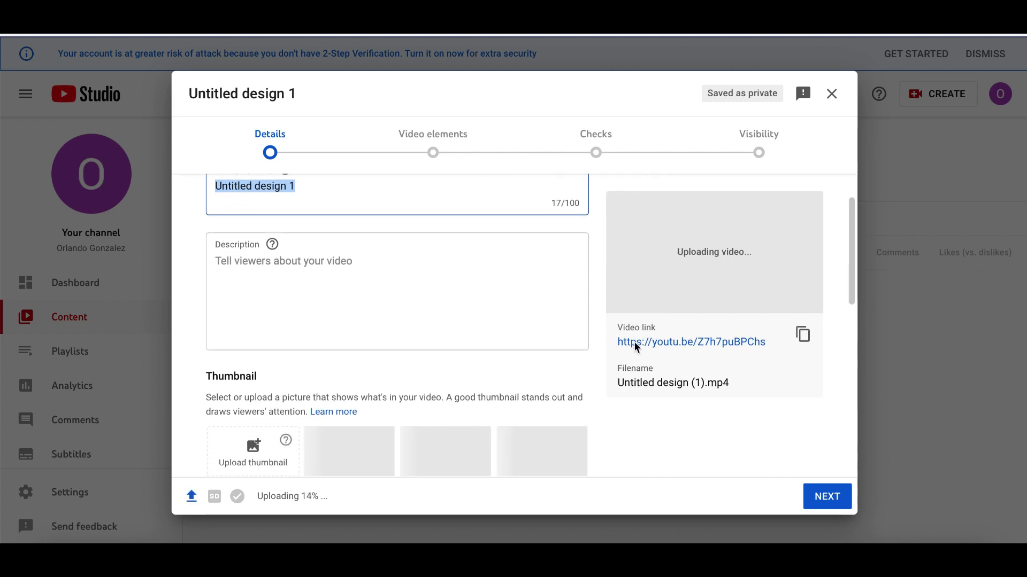
Check the relaxing rain keyword ideas in Ubersuggest and title the YouTube video "Relaxing Rain Sounds to Help You Sleep Faster! Sleep in under 10 Mins"
scroll(636, 348, "down", 2)
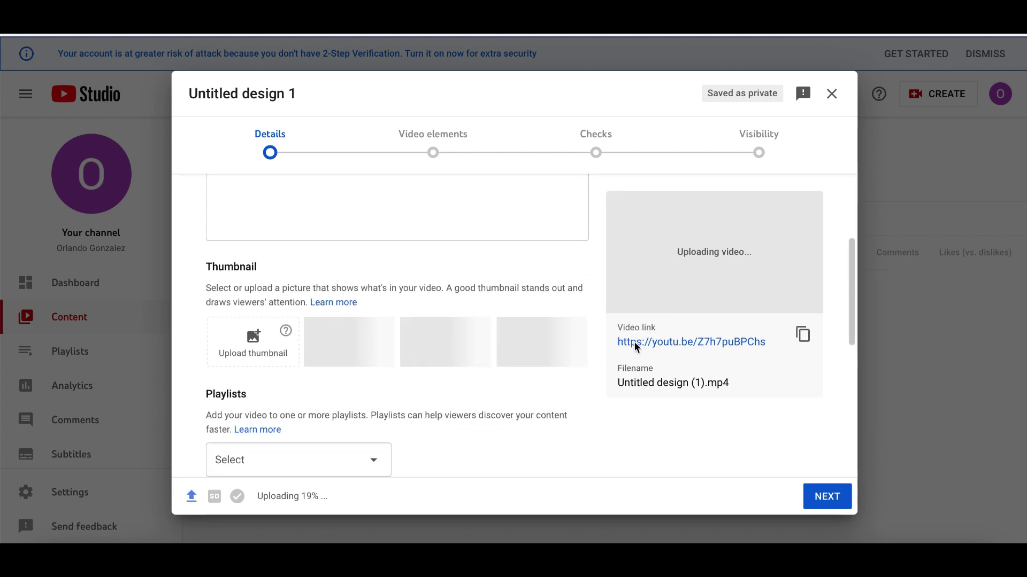
scroll(636, 347, "up", 4)
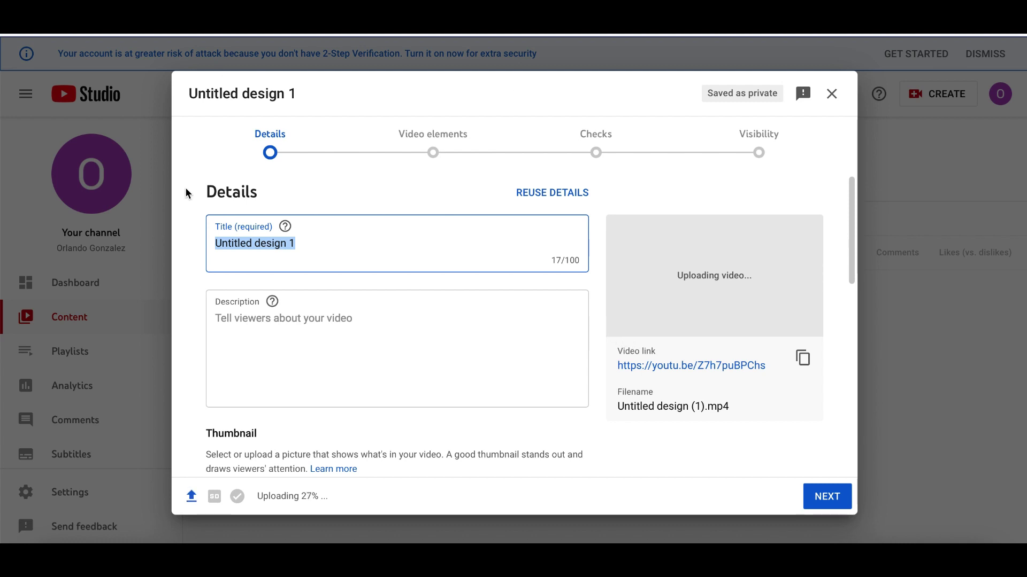
left_click(204, 234)
double_click(247, 241)
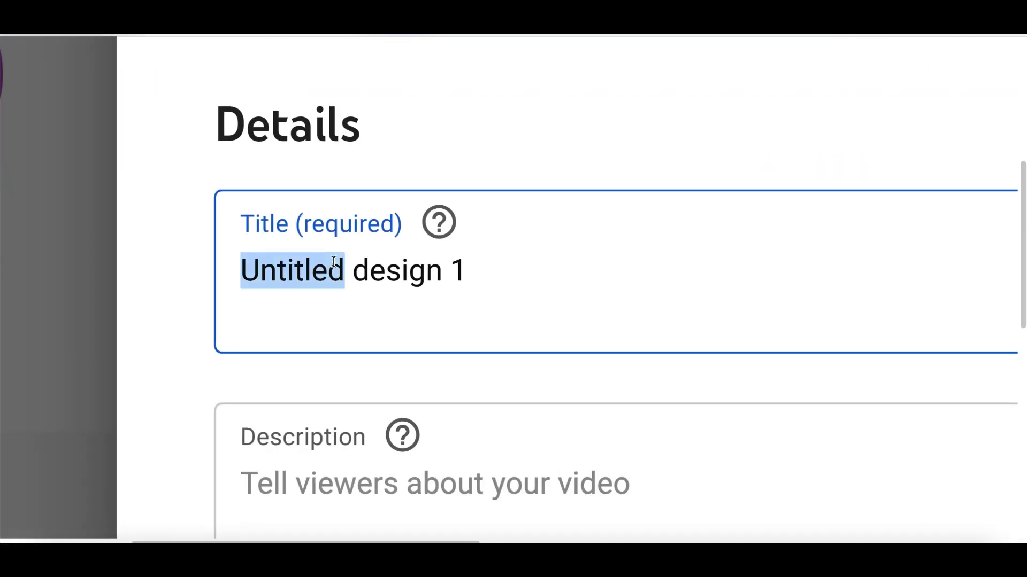
triple_click(334, 262)
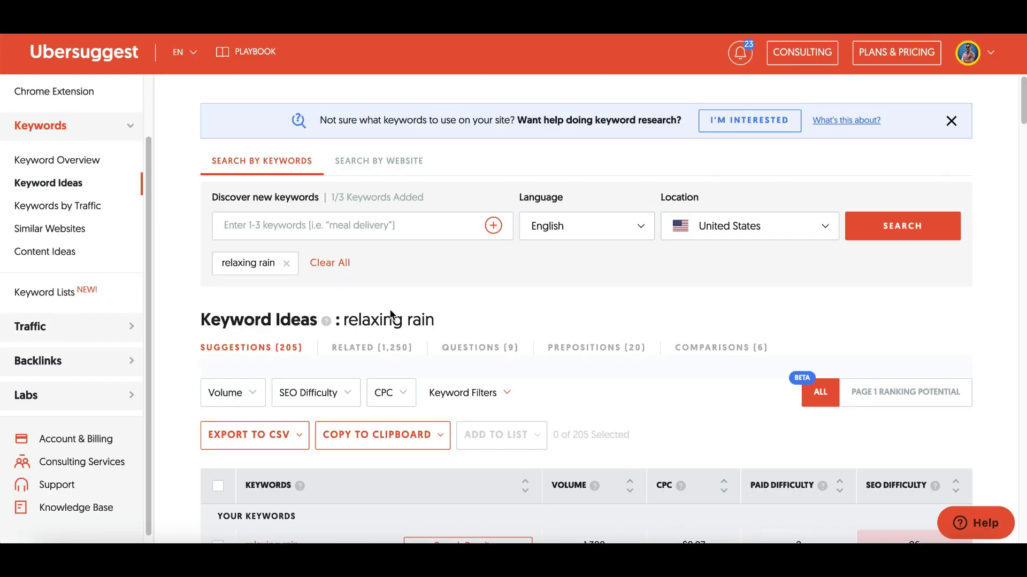
scroll(391, 314, "down", 4)
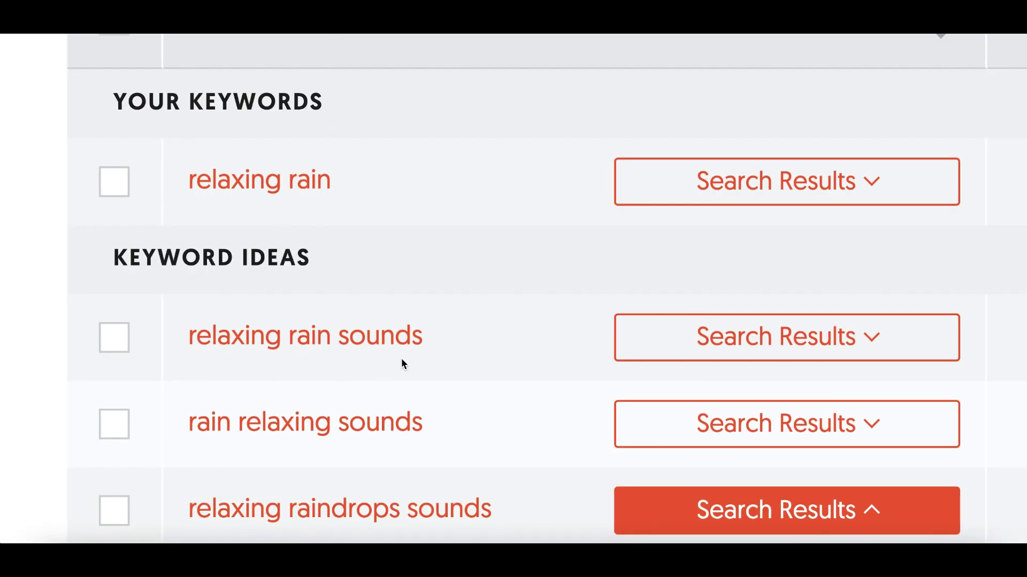
left_click_drag(423, 338, 198, 347)
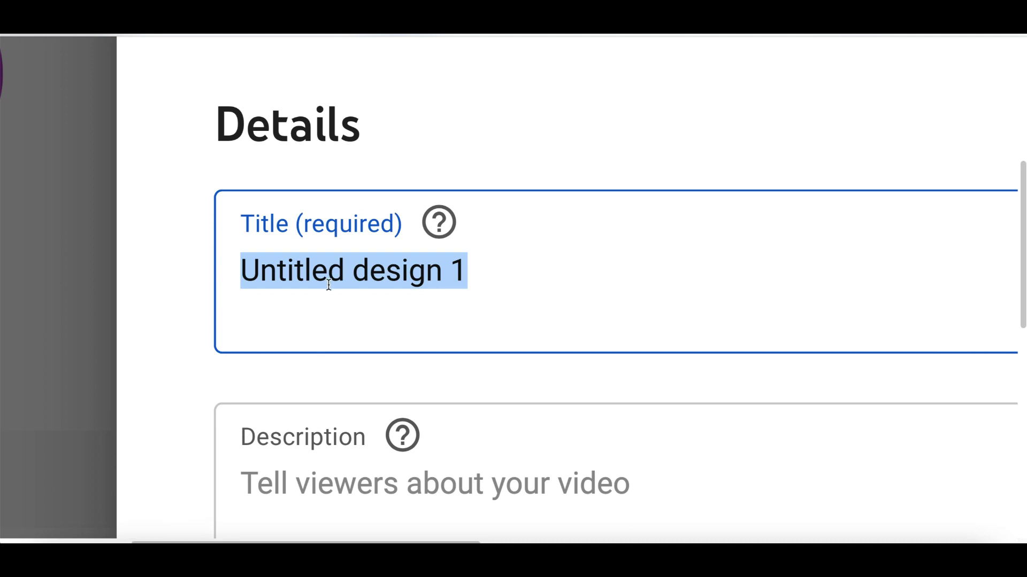
type("relaxing rain sounds")
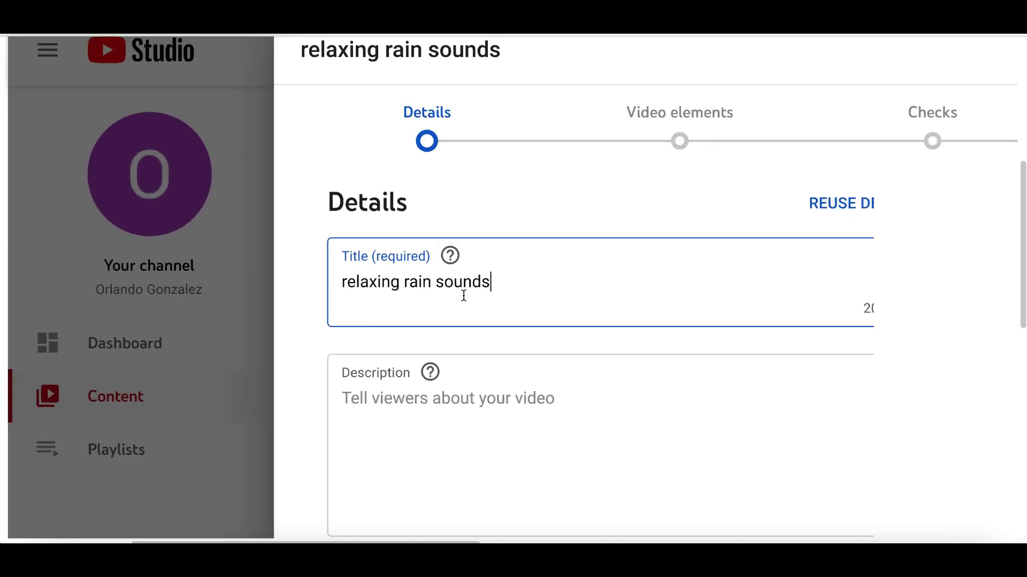
key("ctrl+a")
type("Relaxing Rain Sounds to Help You Sleep Faster! Sleep in under 10 Mins")
left_click(297, 278)
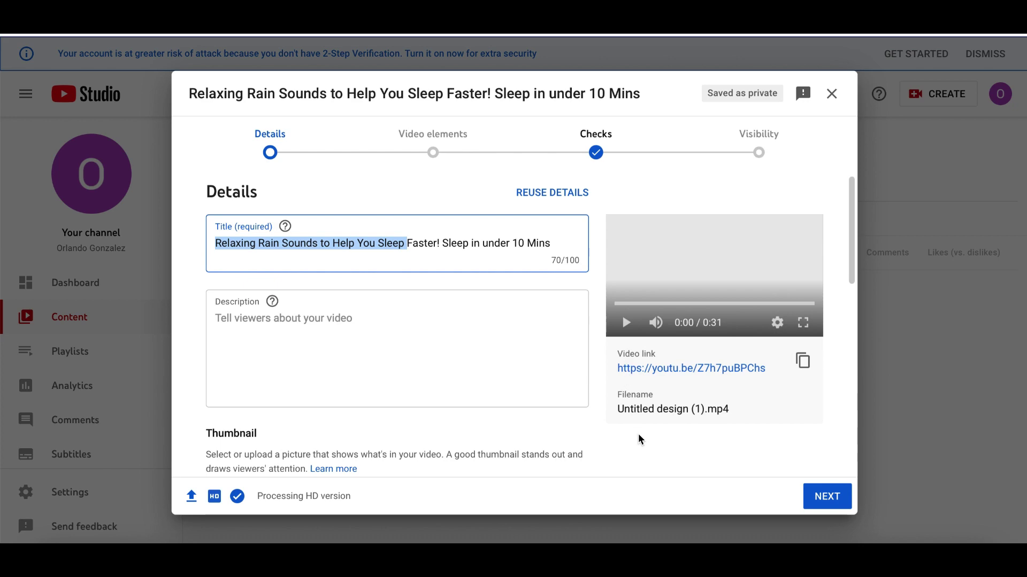
scroll(640, 440, "down", 1)
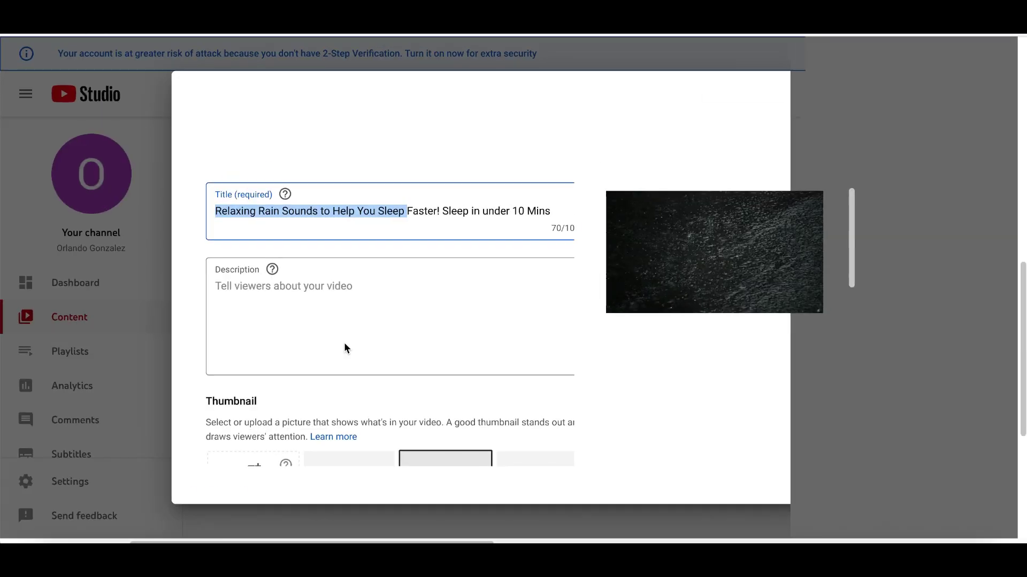
scroll(345, 345, "down", 3)
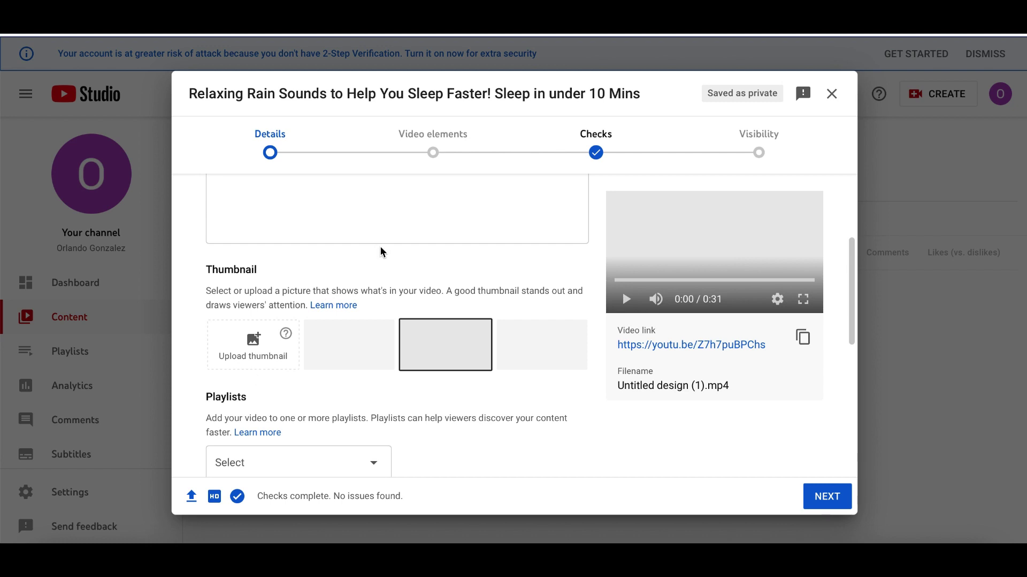
scroll(383, 252, "up", 3)
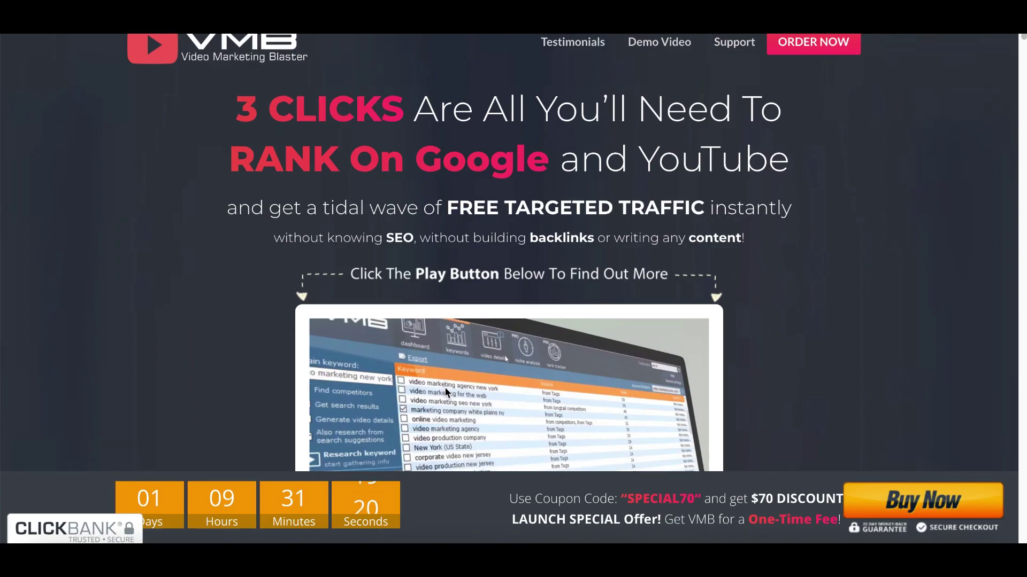
Switch to the Video Marketing Blaster sales page and examine its features, special offer and customer testimonials
scroll(448, 393, "down", 3)
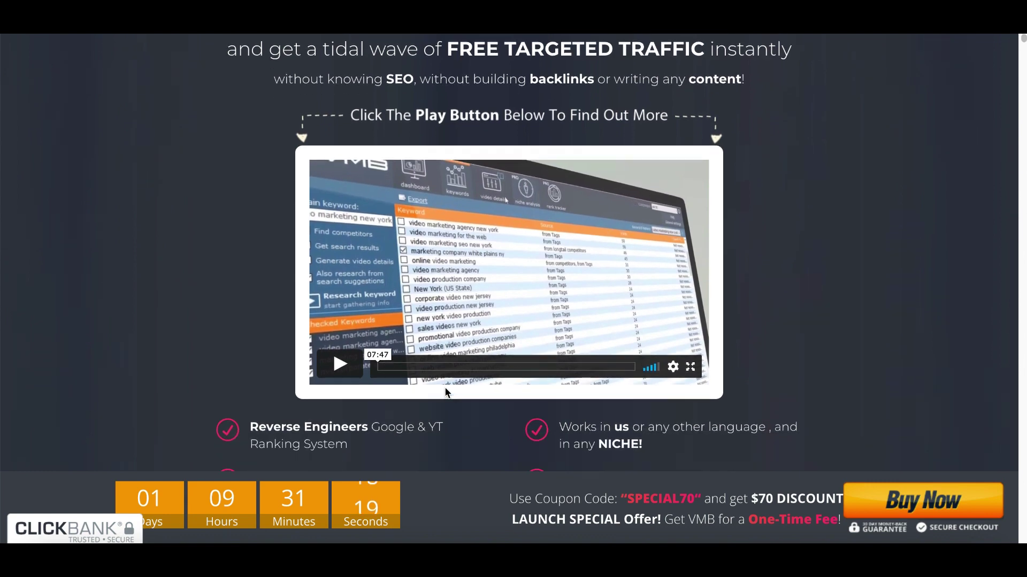
scroll(448, 393, "down", 3)
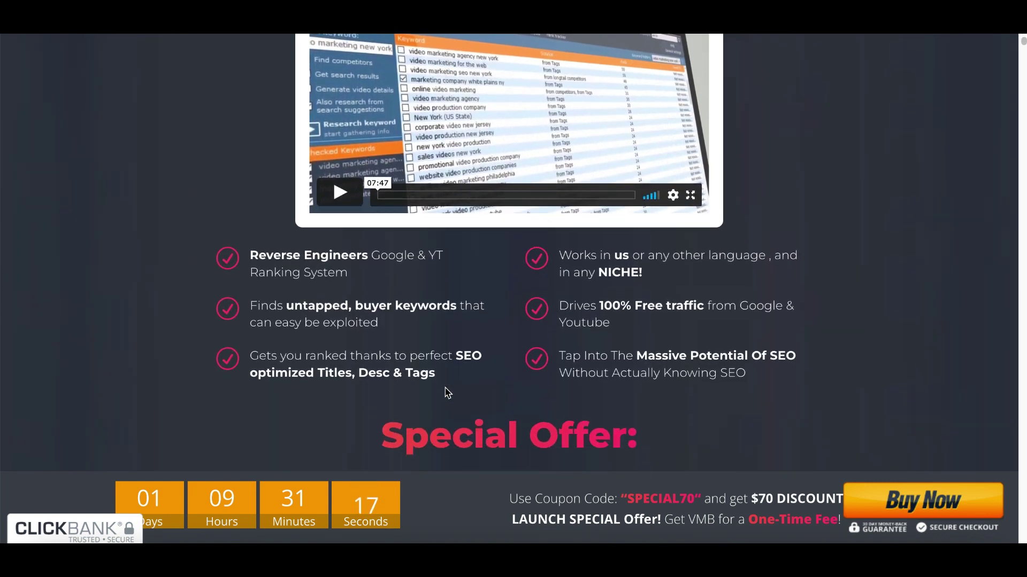
scroll(448, 393, "down", 5)
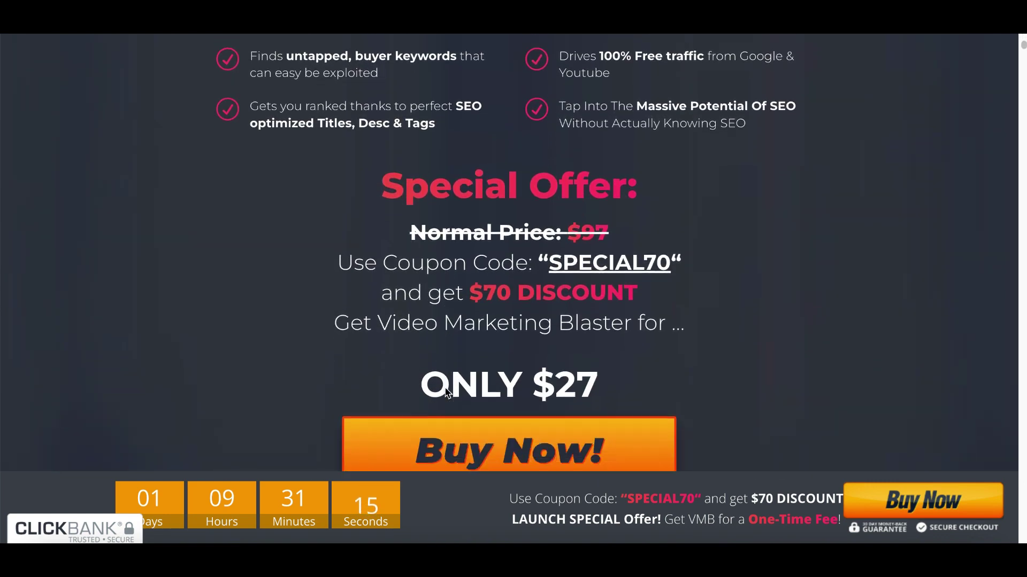
scroll(448, 393, "down", 5)
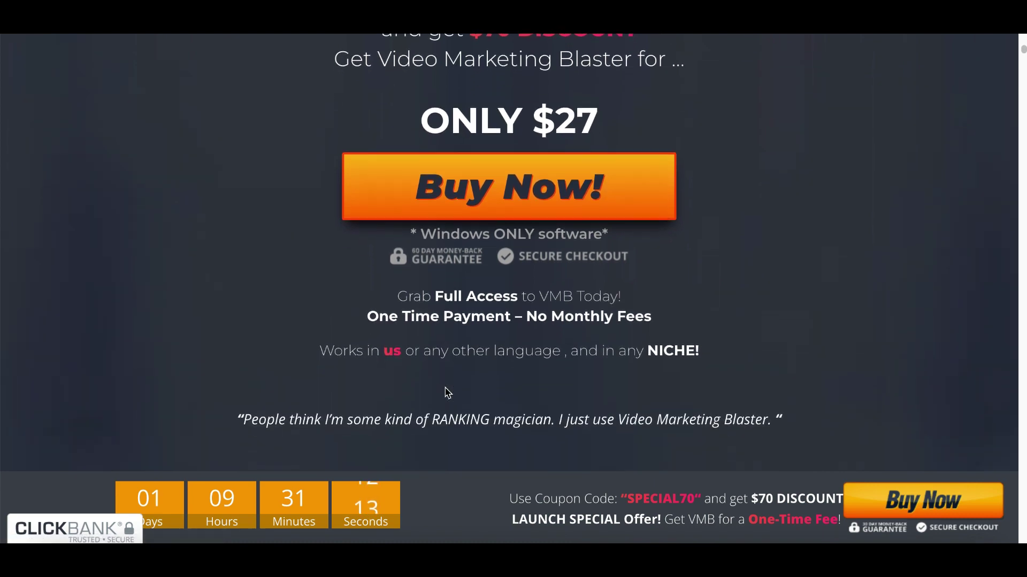
scroll(603, 321, "down", 10)
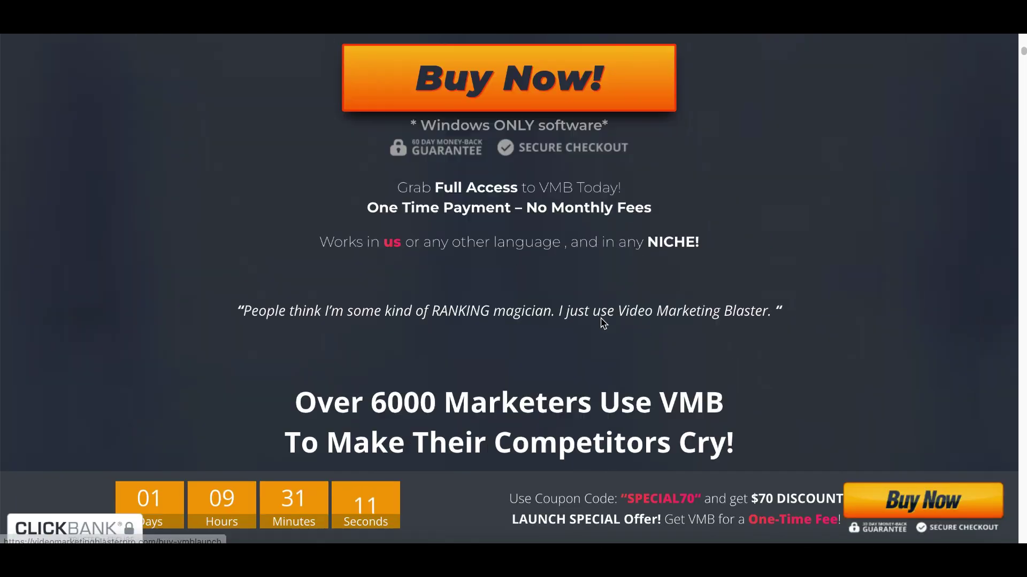
scroll(602, 324, "down", 14)
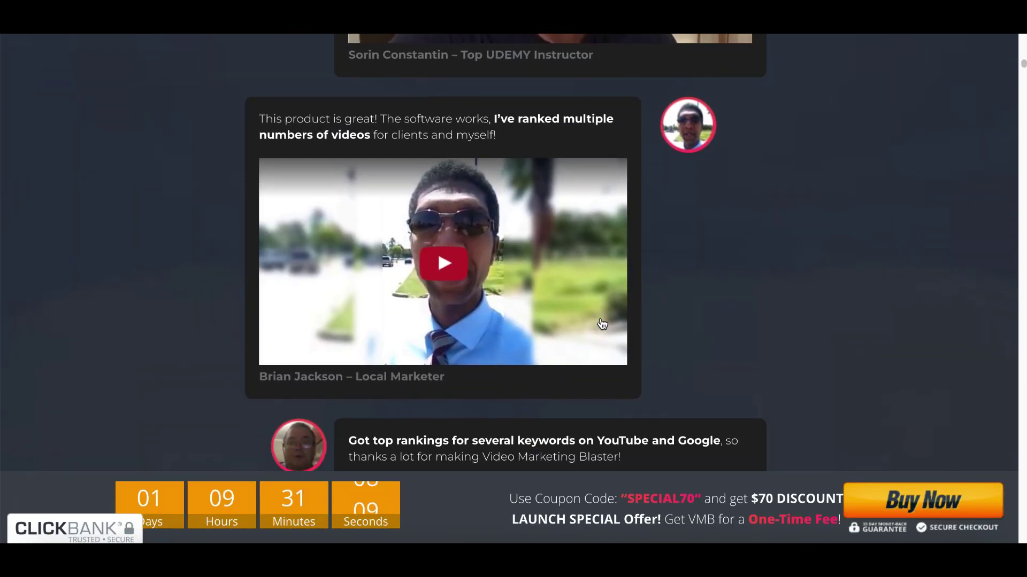
scroll(603, 323, "down", 15)
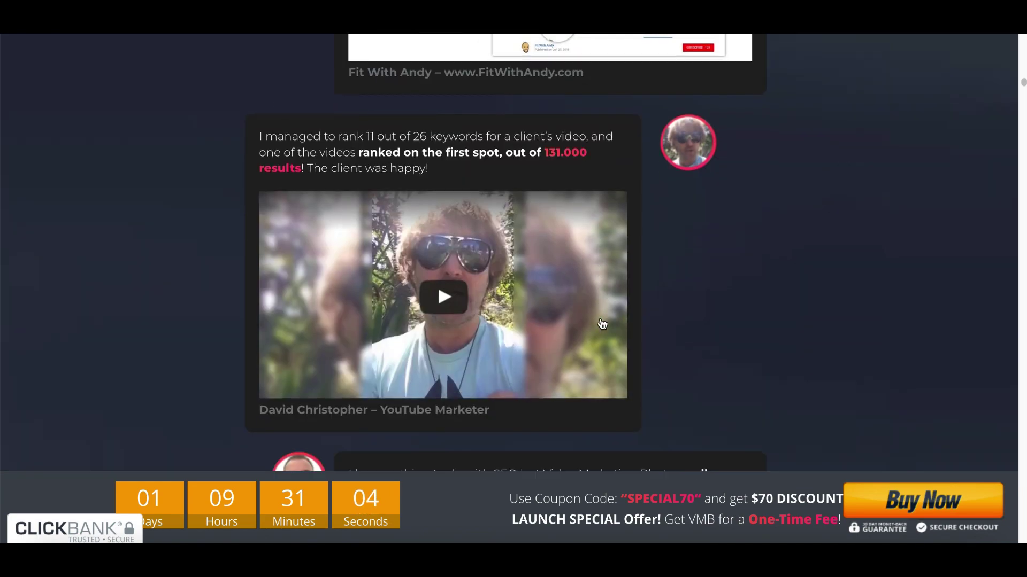
scroll(602, 323, "down", 11)
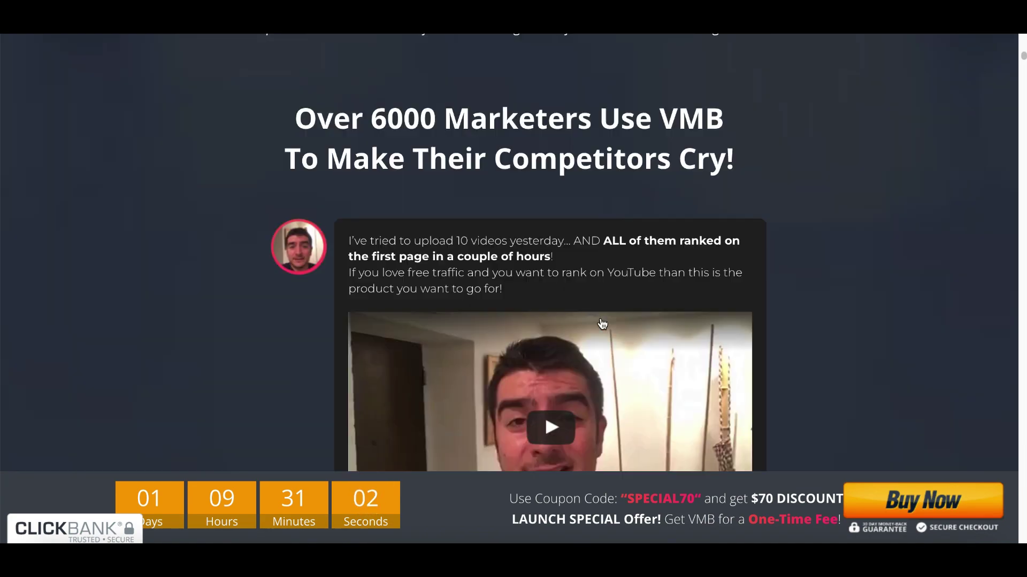
Return to the start of the sales page, magnify its headline and highlight the words about Google and YouTube, then restore the normal size
key("Home")
scroll(602, 323, "down", 1)
key("ctrl+plus")
key("ctrl+plus")
key("ctrl+plus")
key("ctrl+plus")
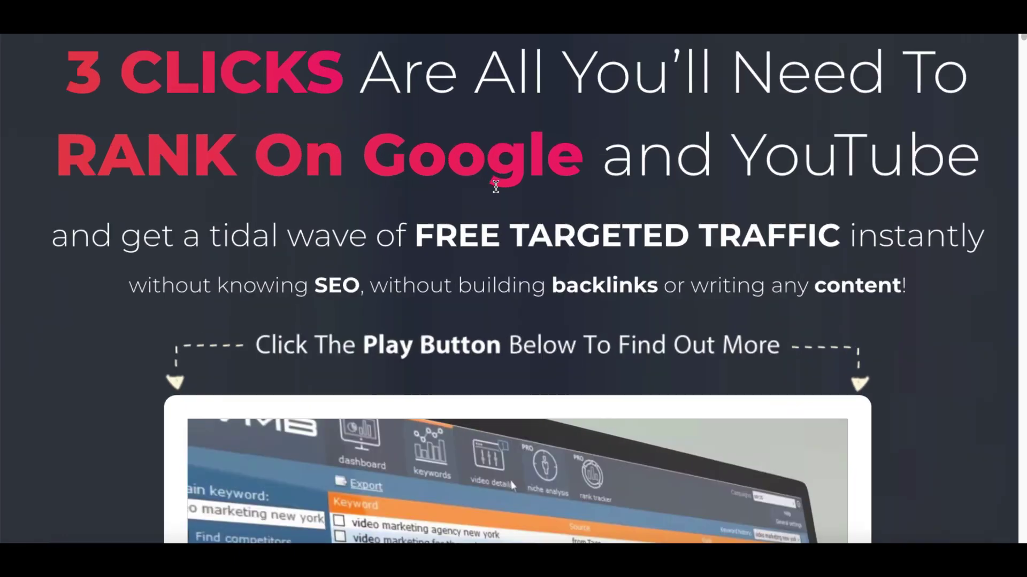
left_click_drag(699, 169, 892, 152)
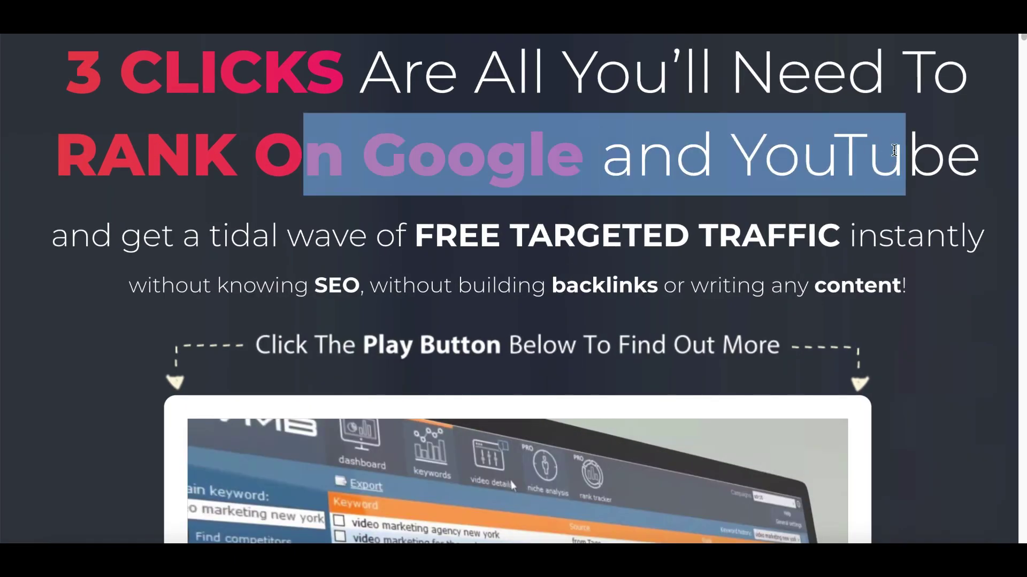
key("ctrl+0")
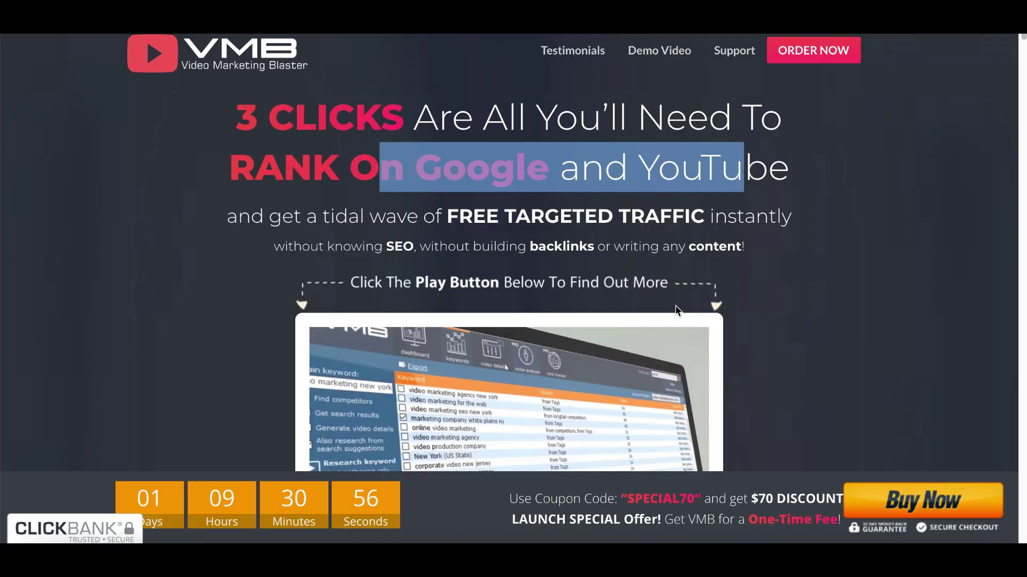
scroll(677, 310, "down", 1)
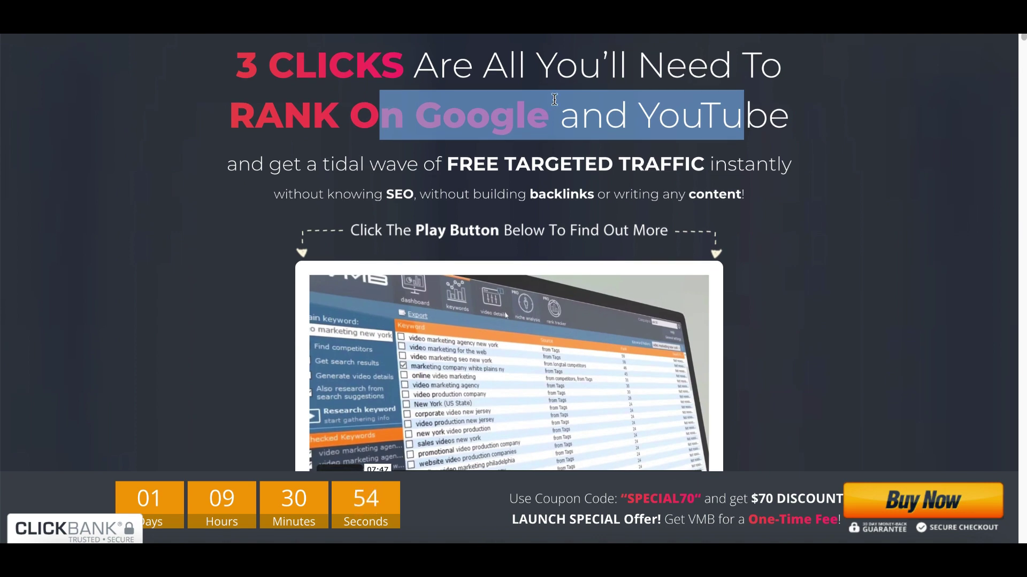
scroll(555, 100, "up", 1)
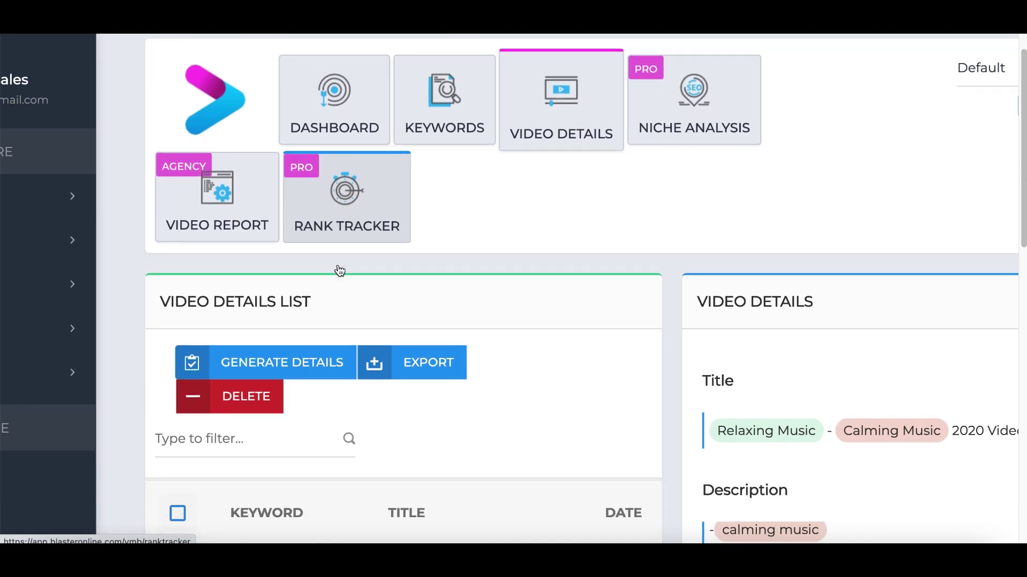
Switch to the Video Marketing Blaster web app and start new video details for "rain drop sounds" with the "rain drop sounds - rain drop sounds Popular Video" title
scroll(339, 271, "down", 1)
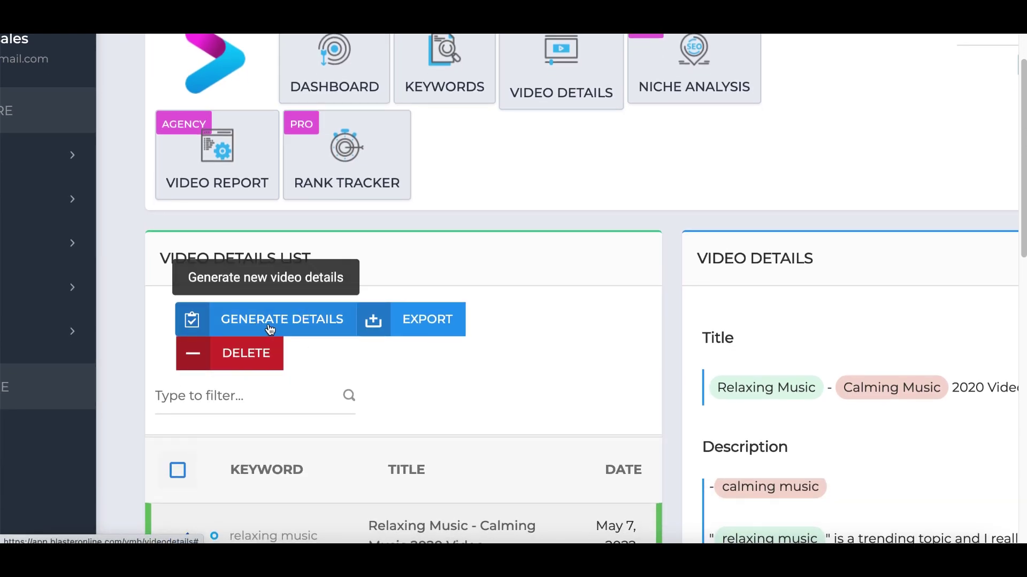
left_click(271, 329)
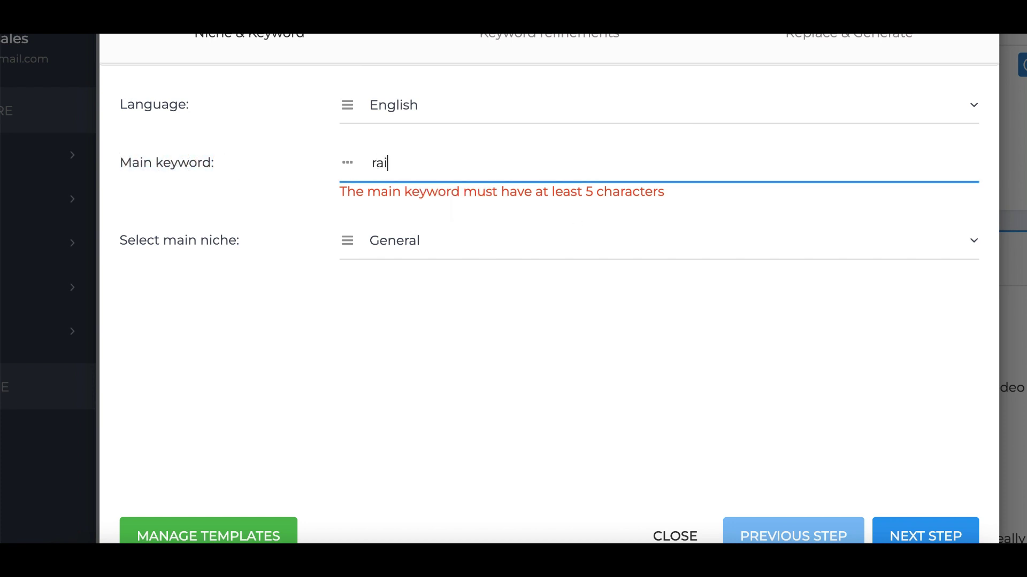
type("n drop sounds")
scroll(373, 357, "down", 2)
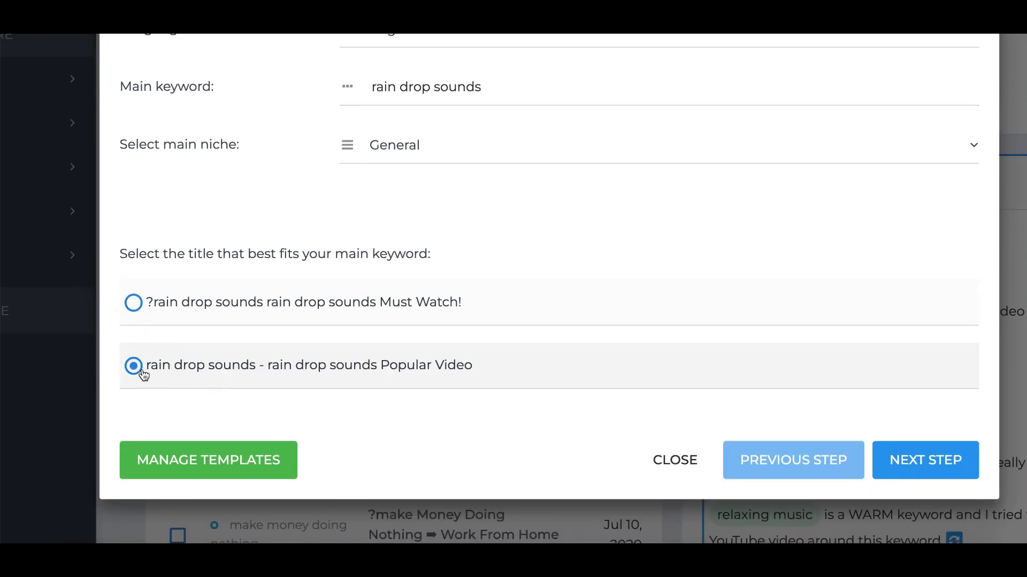
left_click(923, 464)
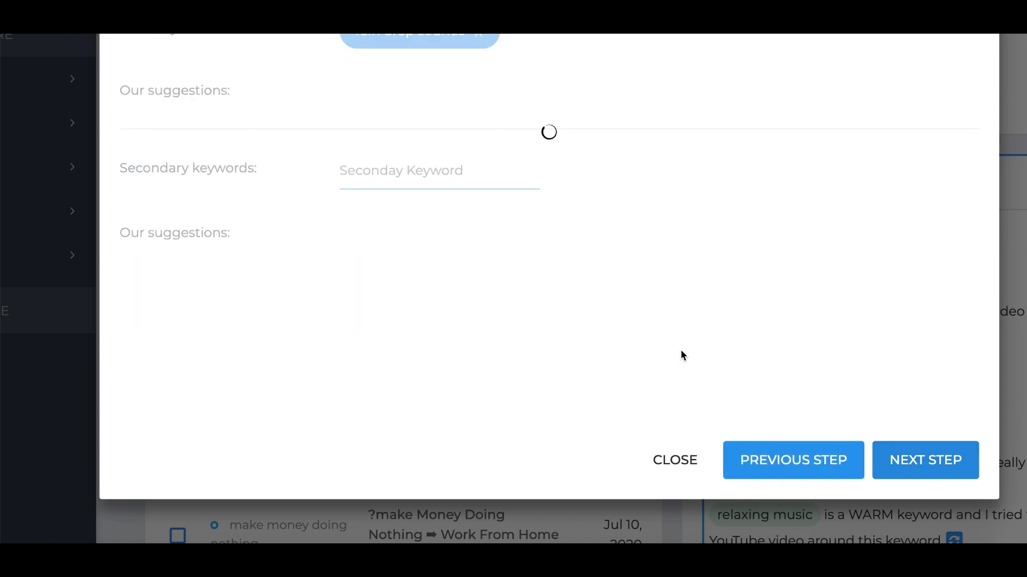
Add the suggested secondary keywords "rain sounds" twice, "rain sleep aid" and "rainstorm sounds", and continue to the Replace & Generate stage
scroll(659, 328, "up", 2)
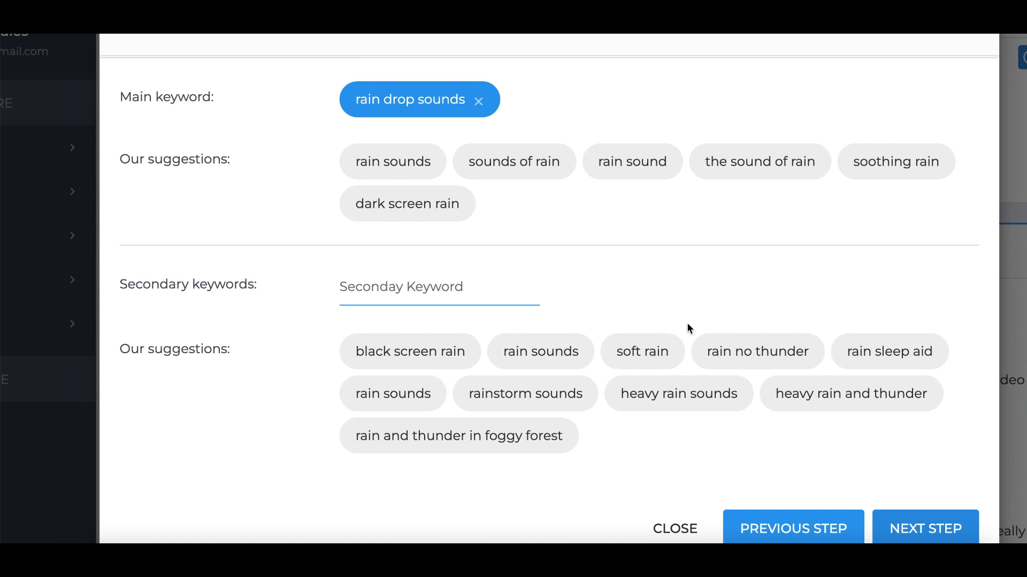
scroll(690, 329, "down", 2)
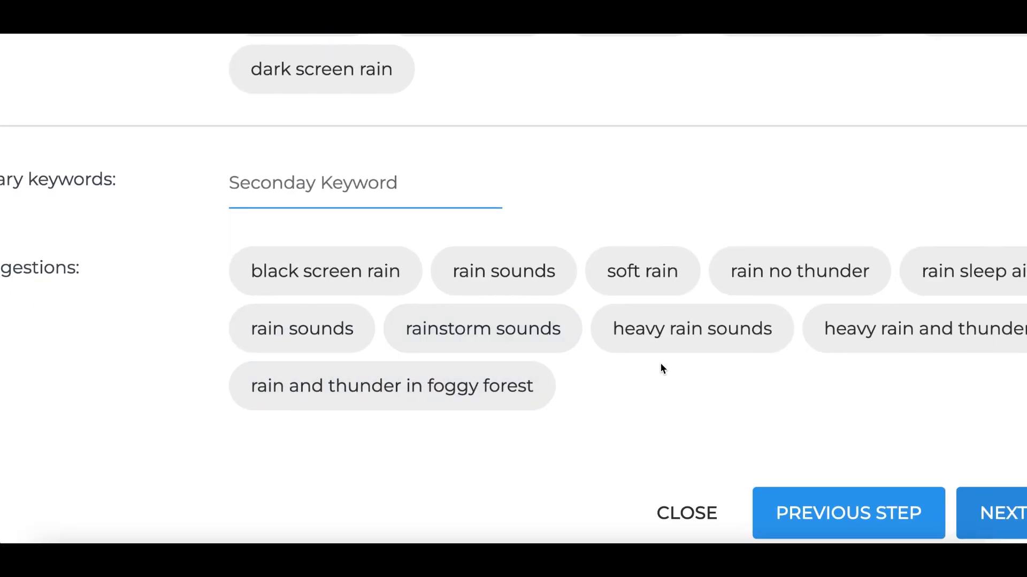
left_click(545, 342)
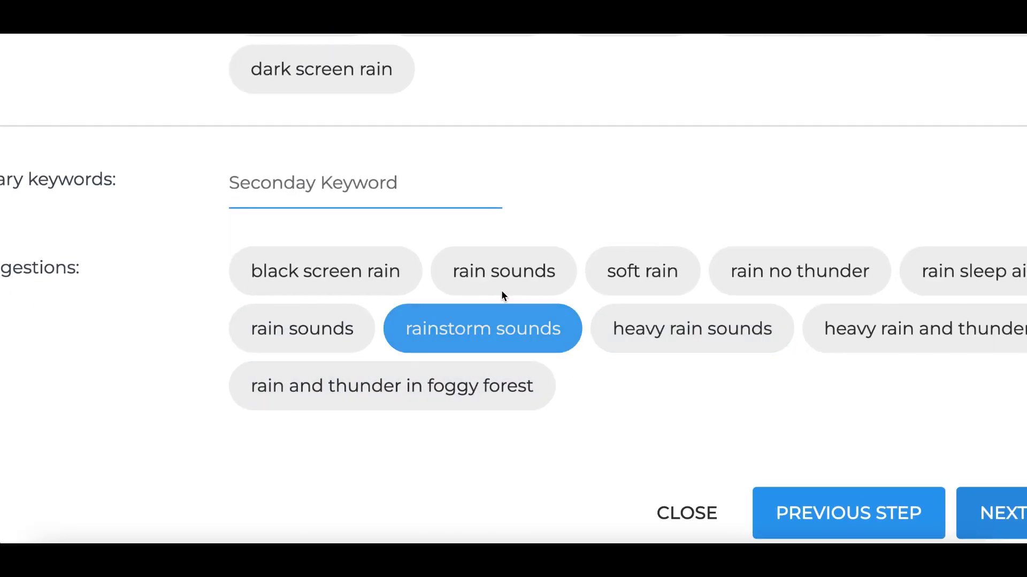
left_click(503, 288)
left_click(963, 271)
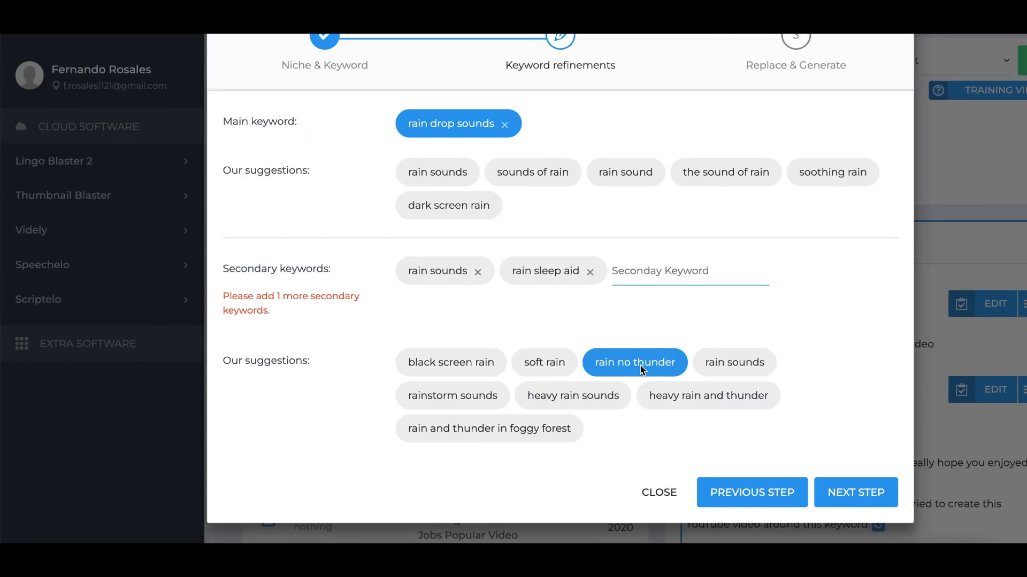
left_click(727, 371)
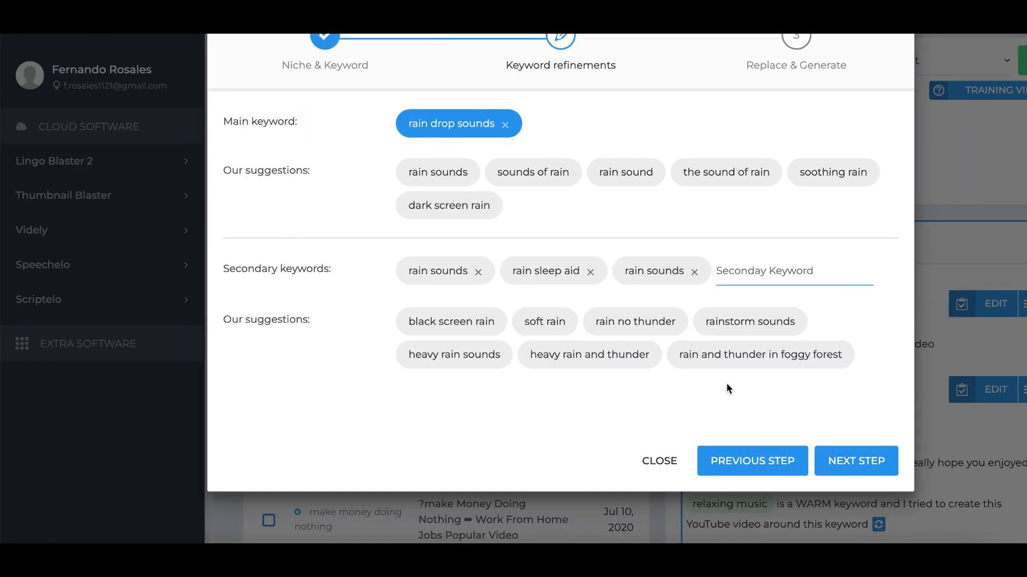
left_click(743, 329)
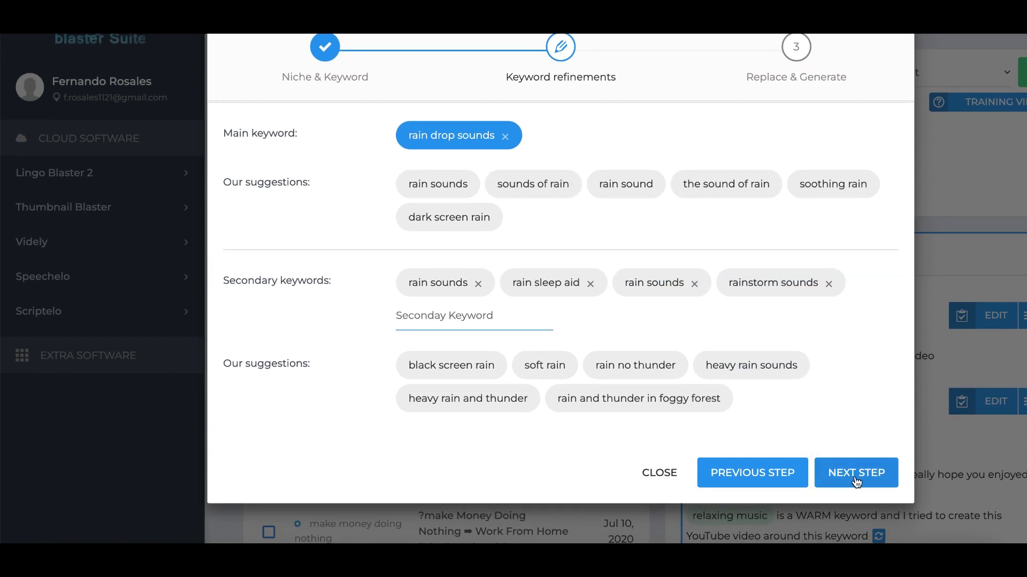
left_click(856, 474)
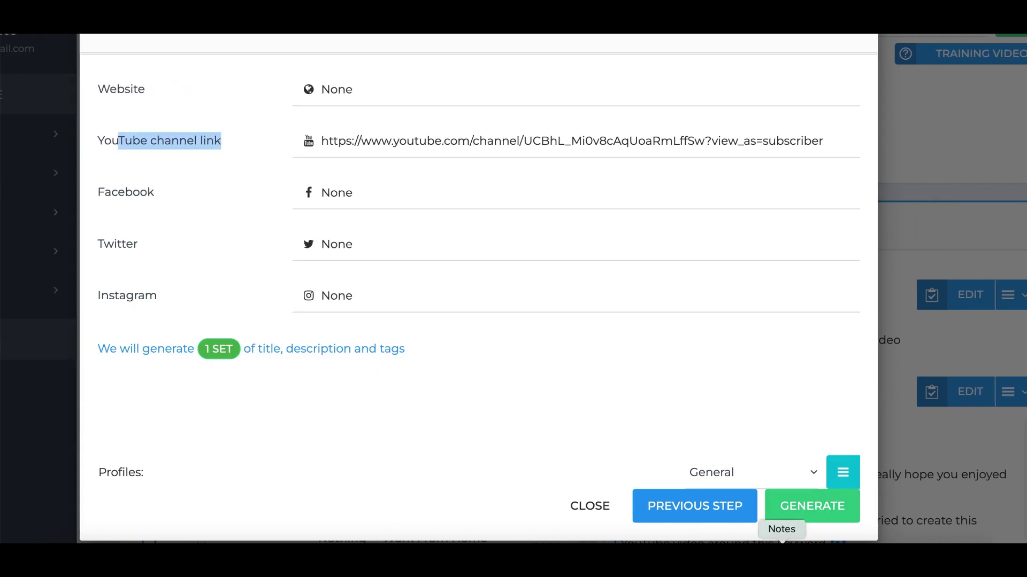
Generate one set of title, description and tags with the General profile, and open the new "rain drop sounds" entry in the video details list
left_click(803, 511)
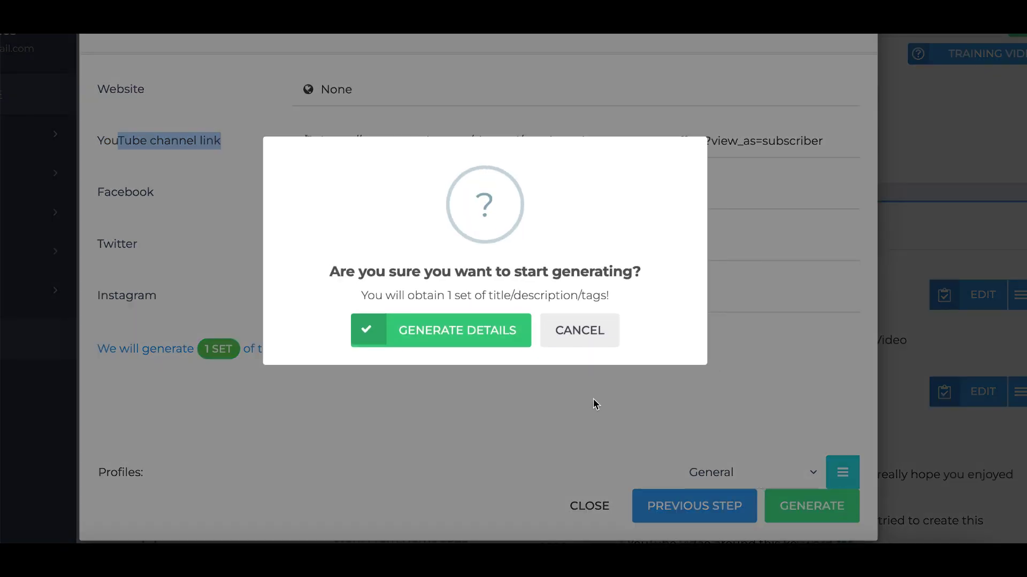
left_click(479, 332)
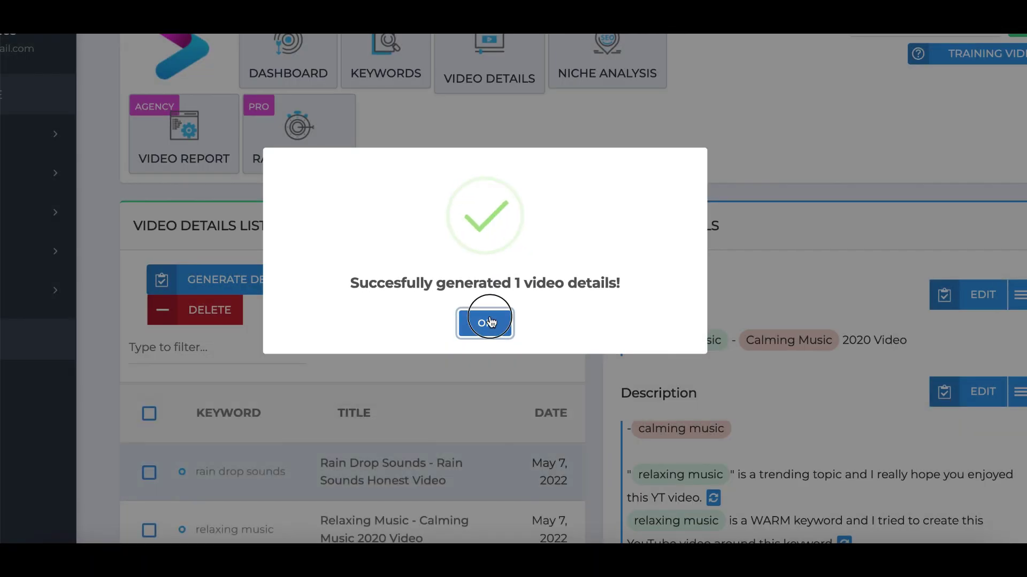
left_click(485, 322)
scroll(292, 295, "down", 1)
scroll(292, 295, "down", 1)
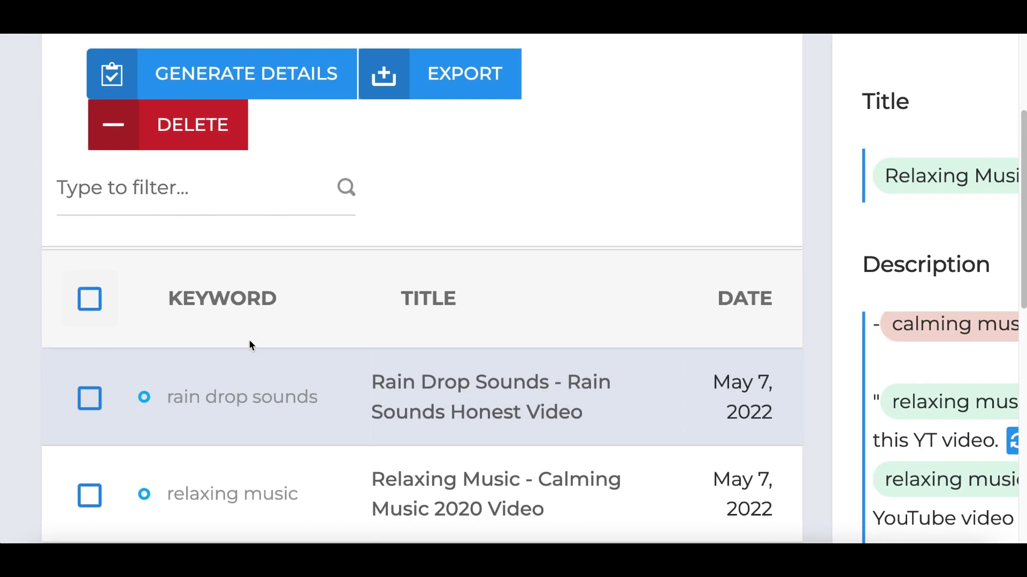
scroll(277, 395, "down", 1)
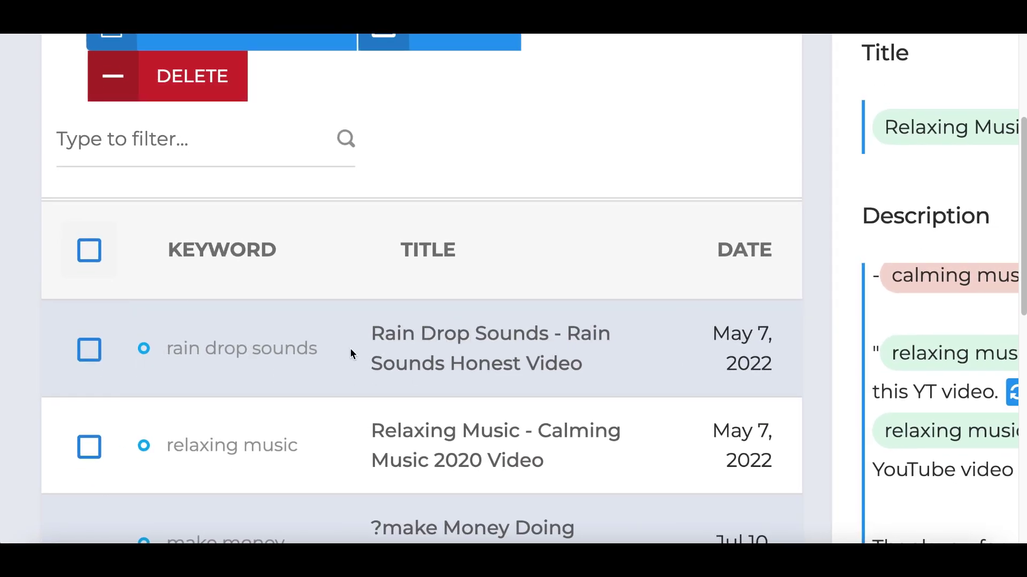
left_click(266, 351)
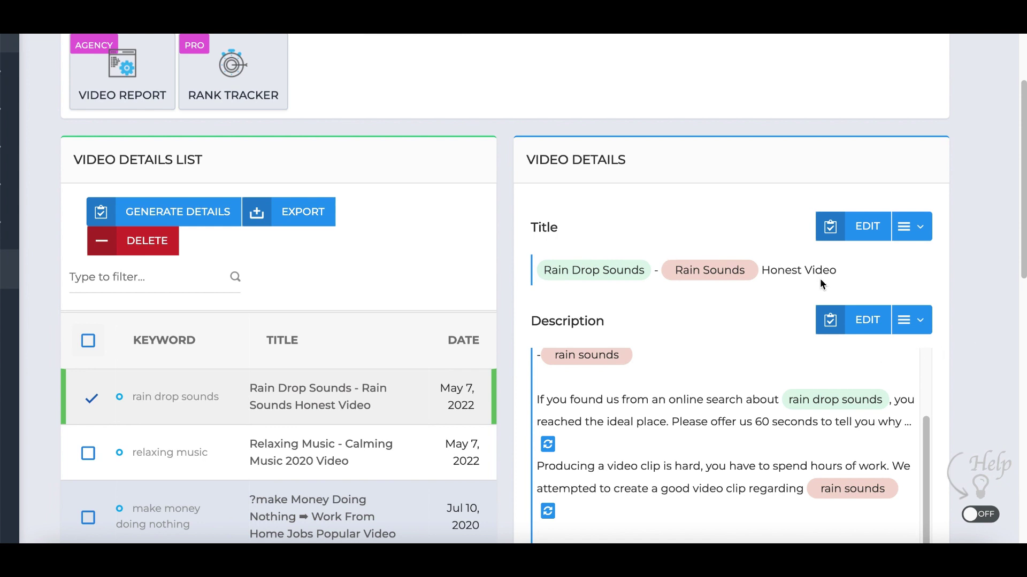
Examine the generated title and read through the full description of the "rain drop sounds" entry, including its keyword list
scroll(747, 275, "down", 4)
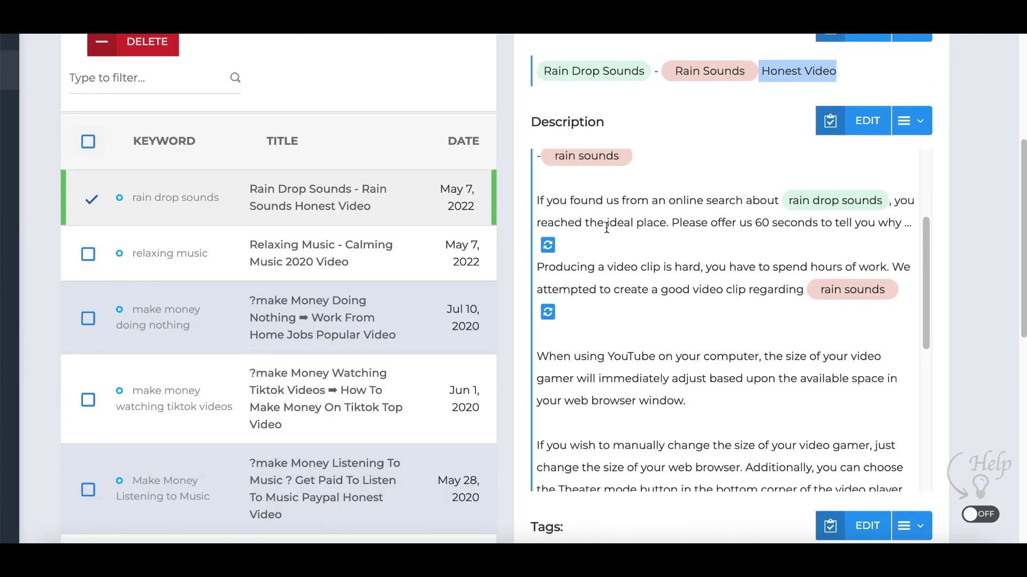
scroll(606, 228, "up", 3)
scroll(602, 228, "up", 5)
scroll(574, 269, "down", 6)
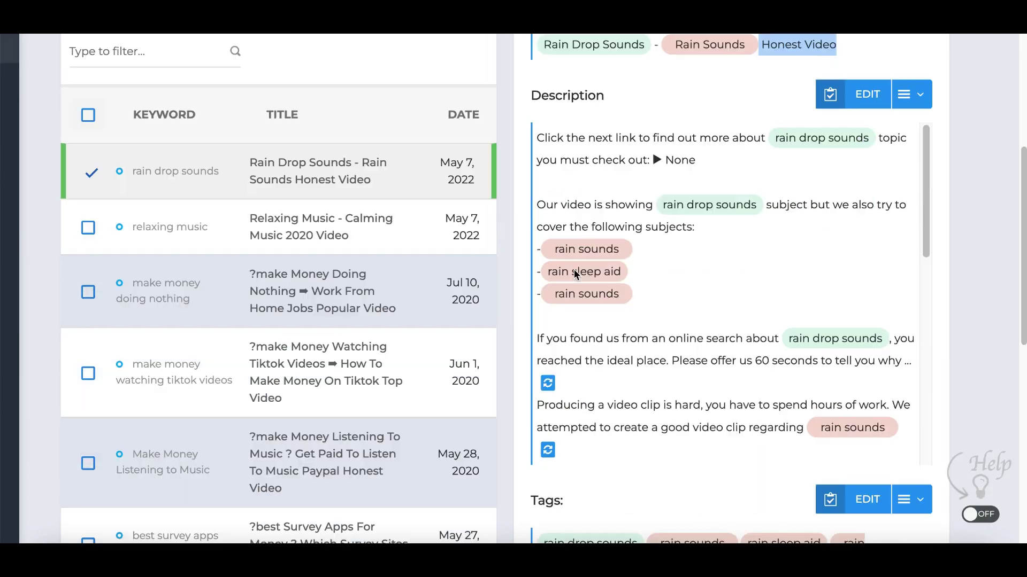
key("ctrl+plus")
key("ctrl+plus")
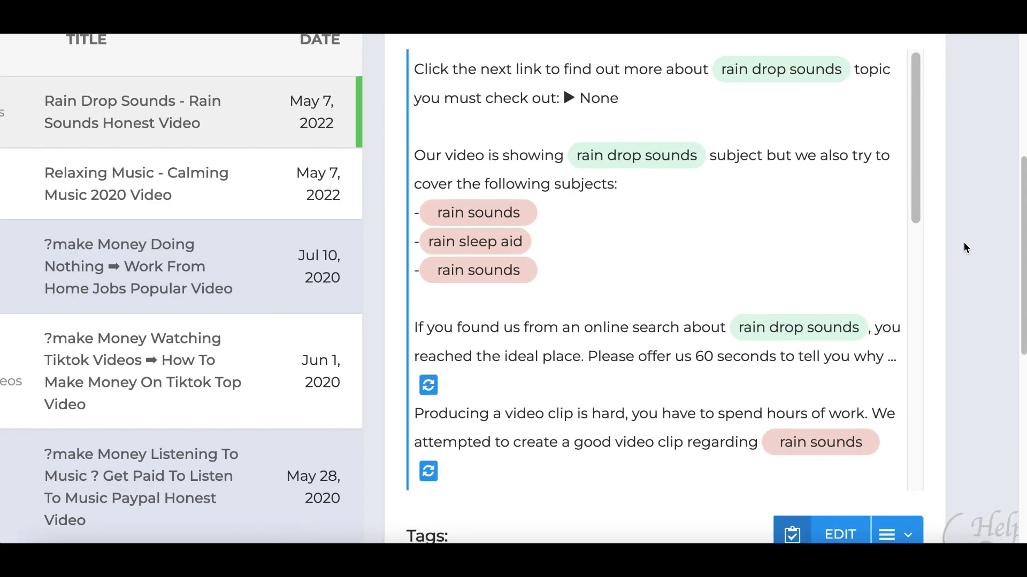
scroll(716, 266, "up", 1)
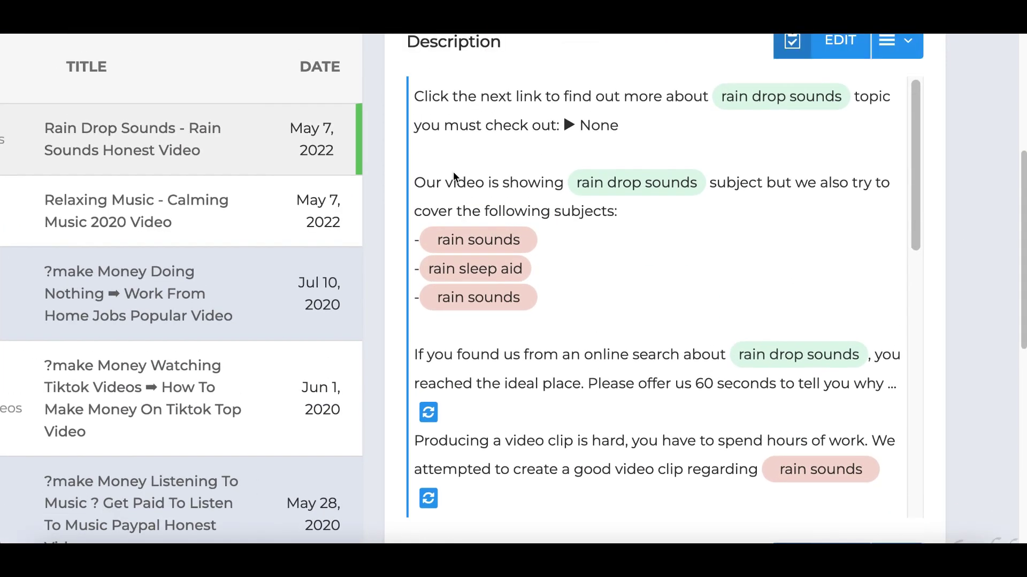
scroll(429, 106, "up", 1)
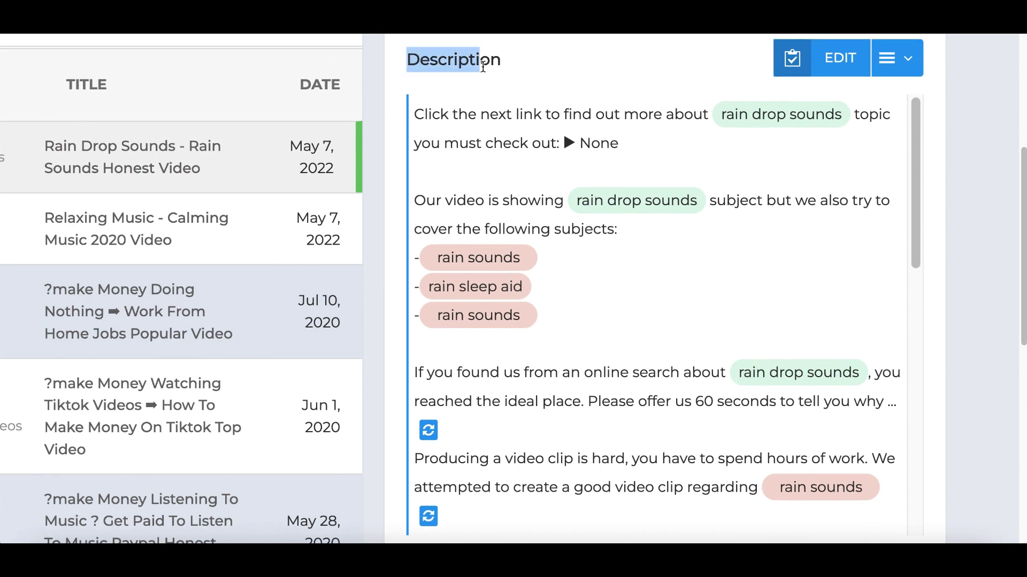
left_click_drag(461, 226, 495, 259)
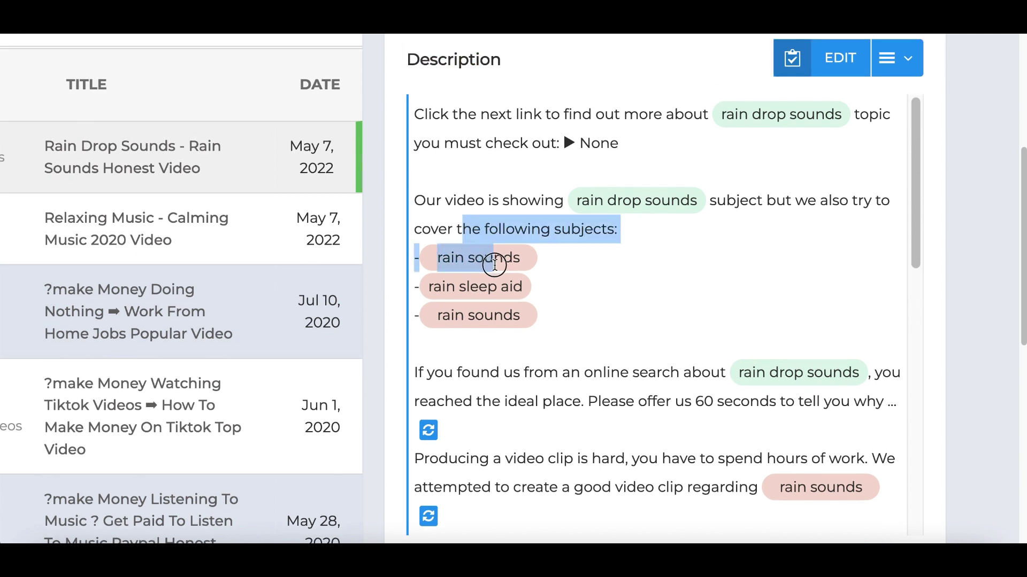
scroll(495, 264, "down", 5)
scroll(494, 266, "down", 6)
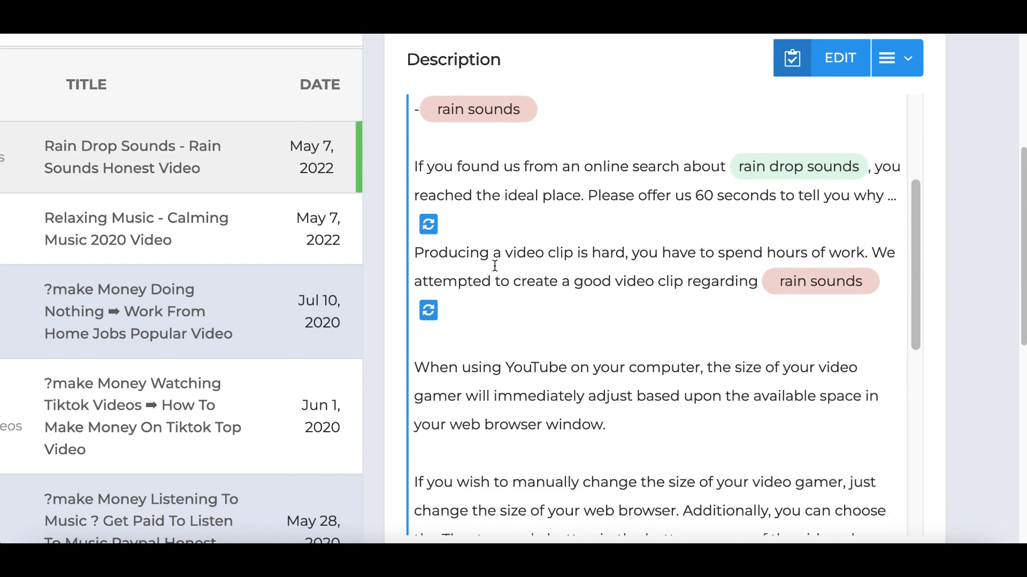
scroll(494, 266, "down", 8)
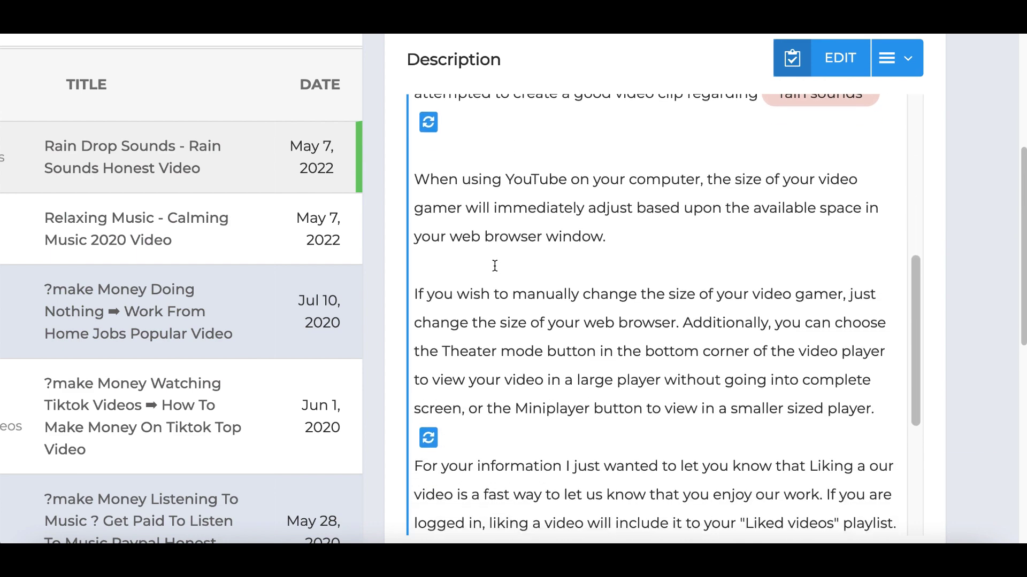
scroll(494, 267, "down", 2)
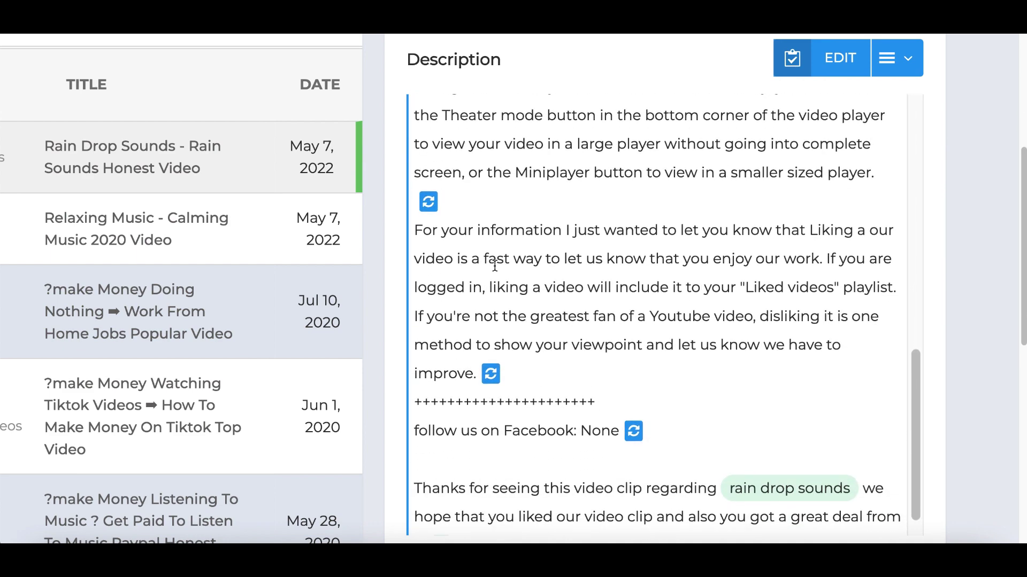
View the alternative texts offered for the description's Theater mode paragraph, and close the list without replacing the paragraph
left_click(430, 209)
scroll(491, 262, "down", 2)
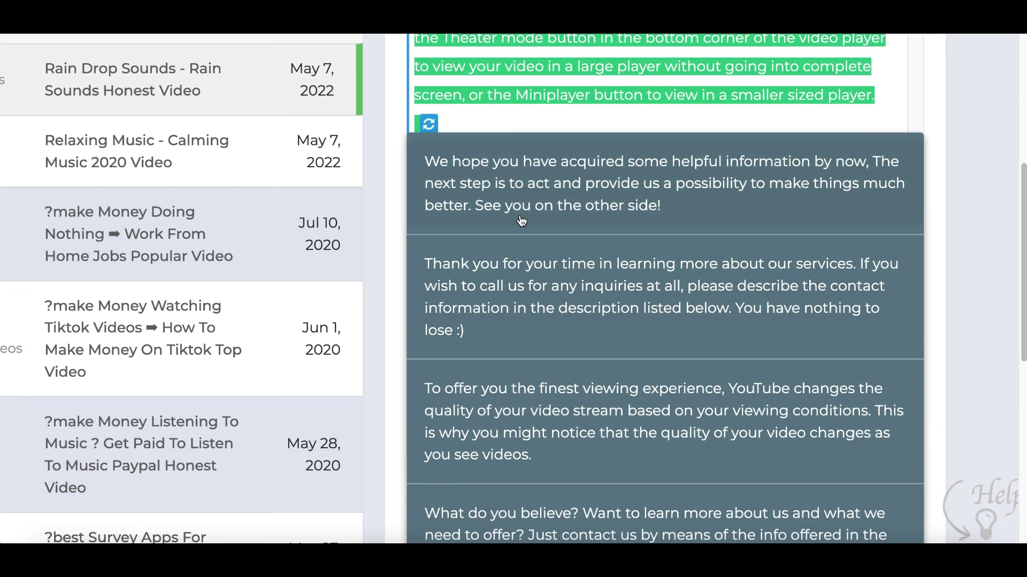
scroll(576, 378, "down", 3)
scroll(577, 378, "up", 5)
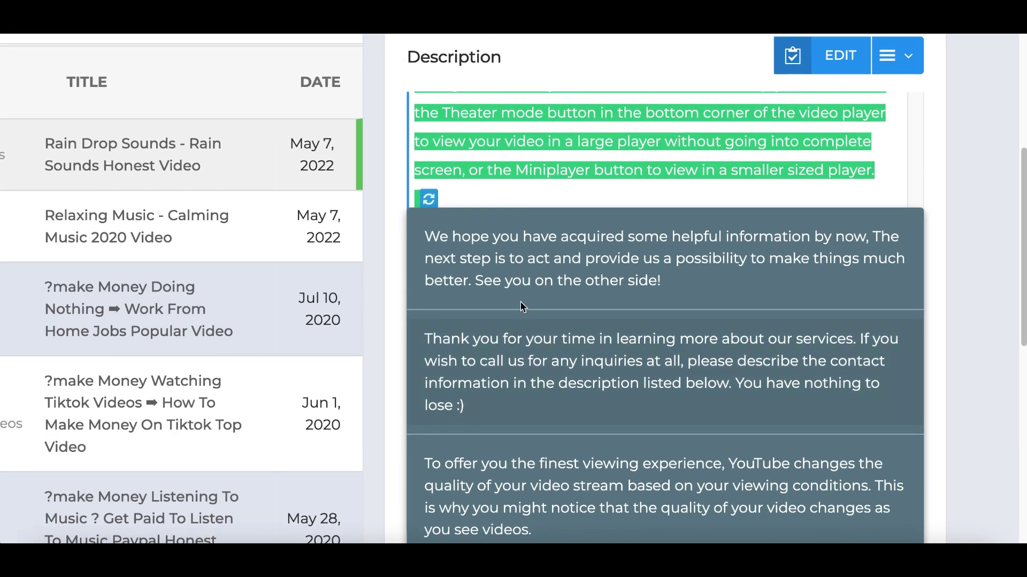
left_click(529, 197)
Copy the whole generated description, switch to the YouTube upload details and paste it into the empty Description field
scroll(481, 187, "up", 10)
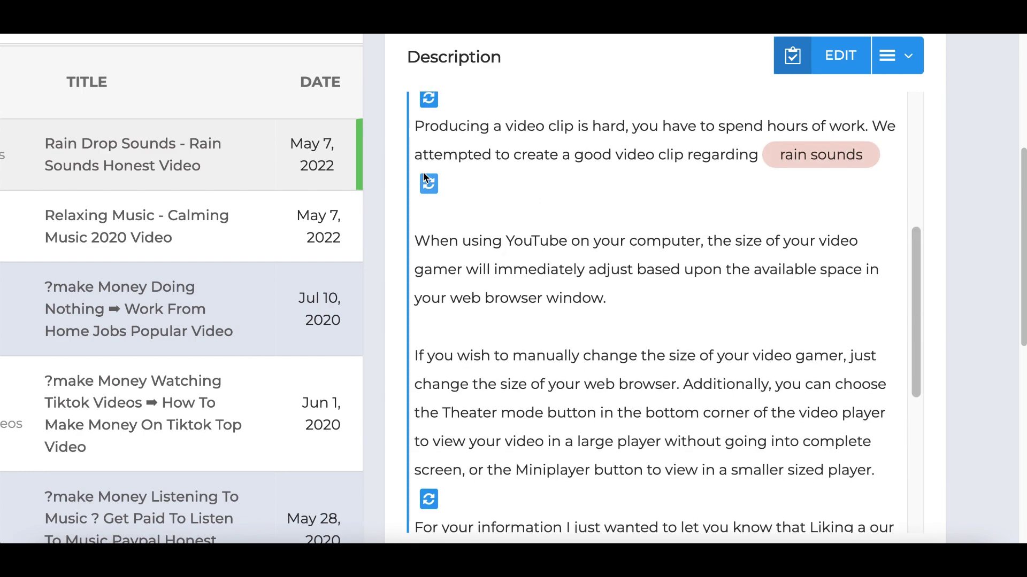
left_click_drag(417, 110, 470, 540)
scroll(444, 298, "down", 1)
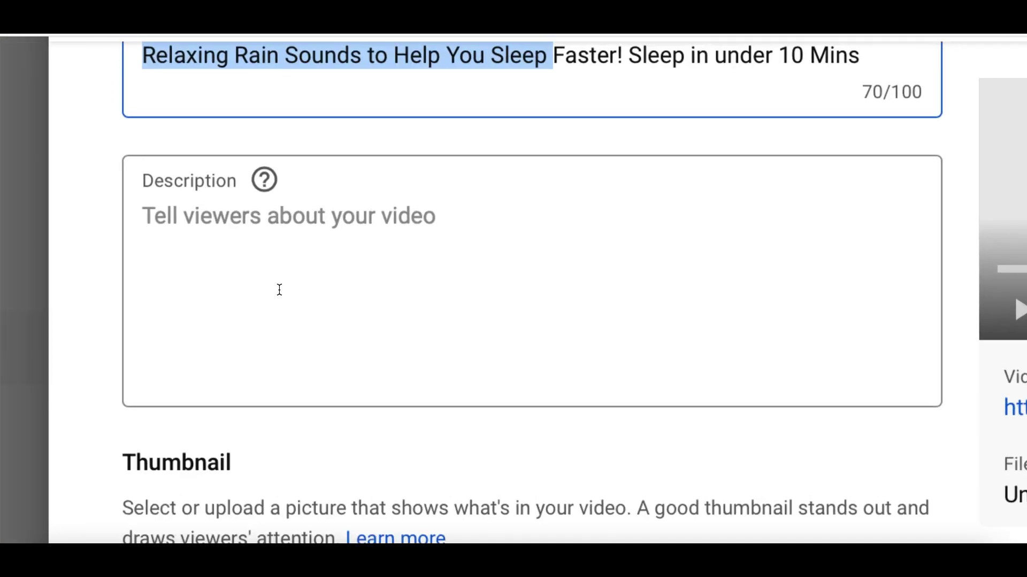
left_click(277, 290)
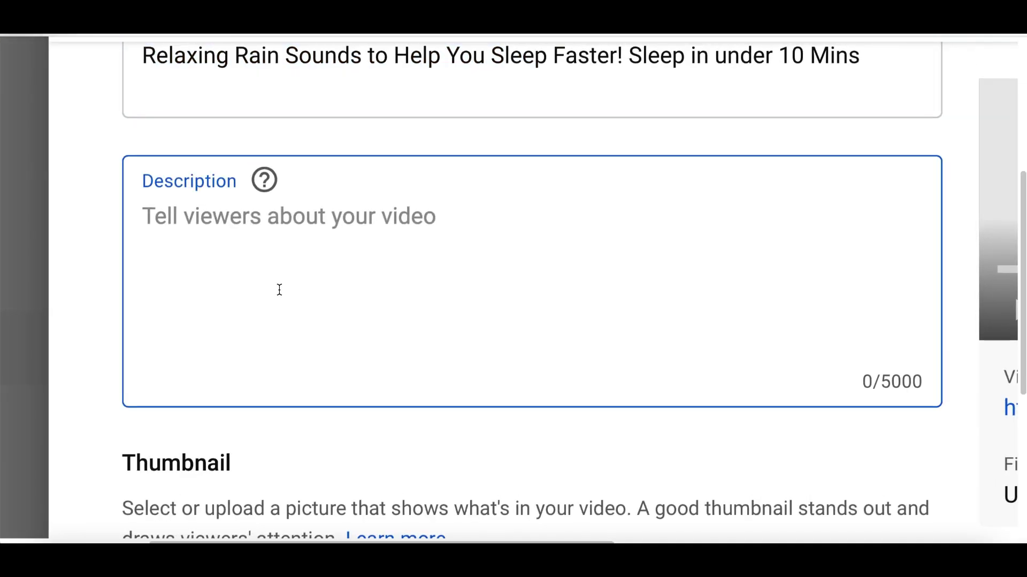
key("ctrl+v")
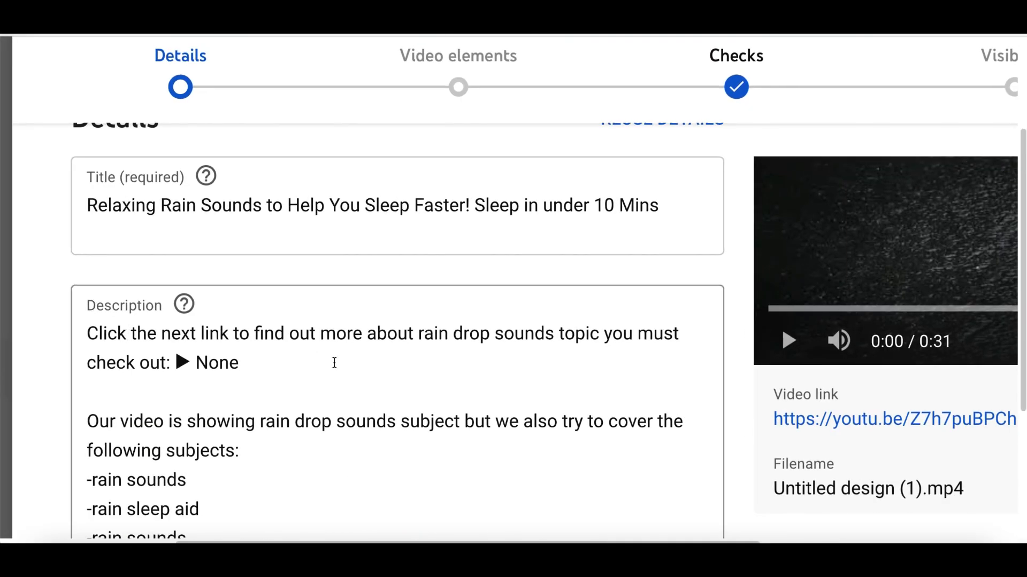
scroll(979, 360, "right", 3)
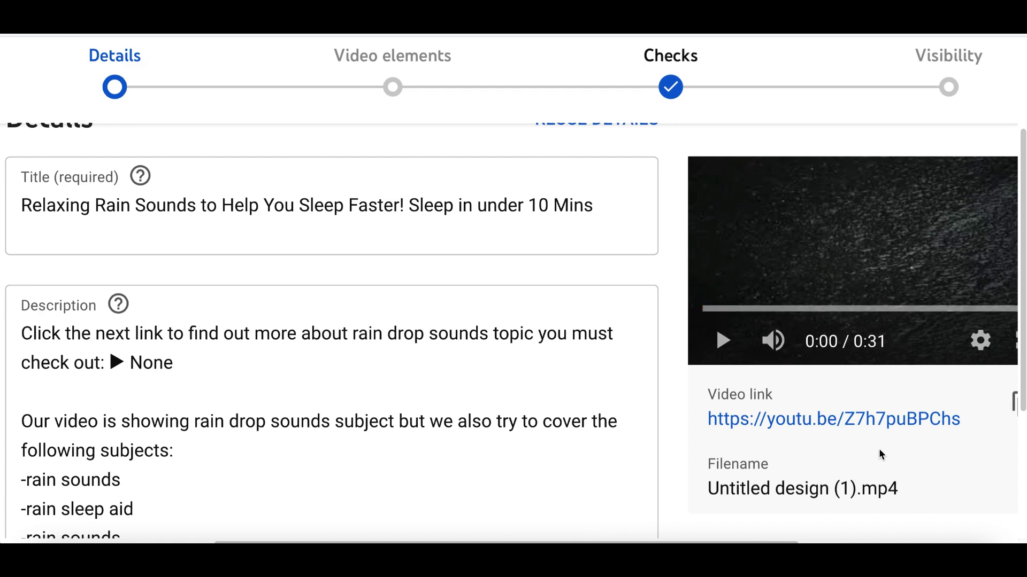
scroll(879, 450, "down", 3)
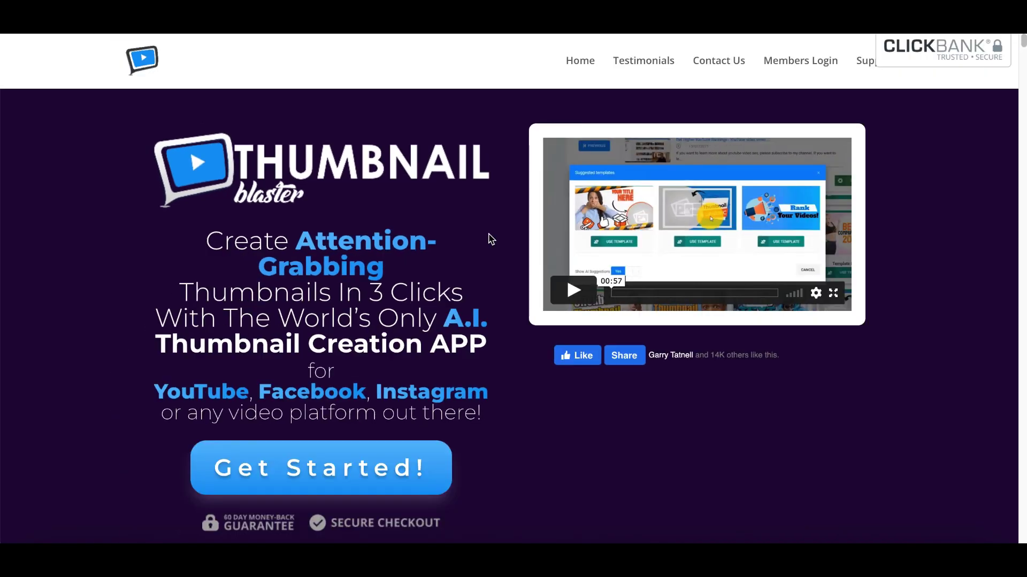
Switch to the Thumbnail Blaster sales page and examine its headline and the steps for creating a thumbnail
scroll(593, 290, "down", 1)
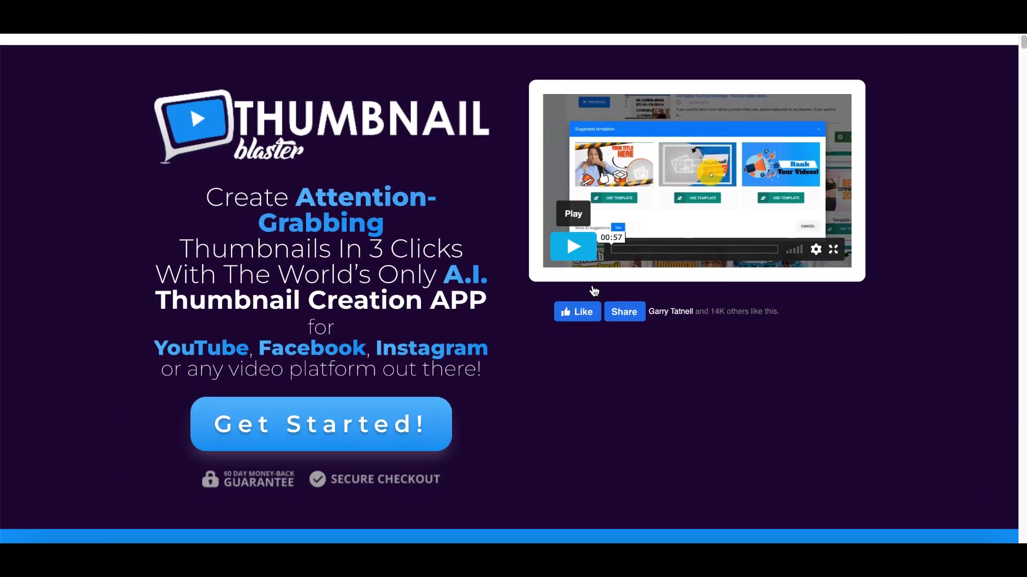
scroll(594, 290, "down", 10)
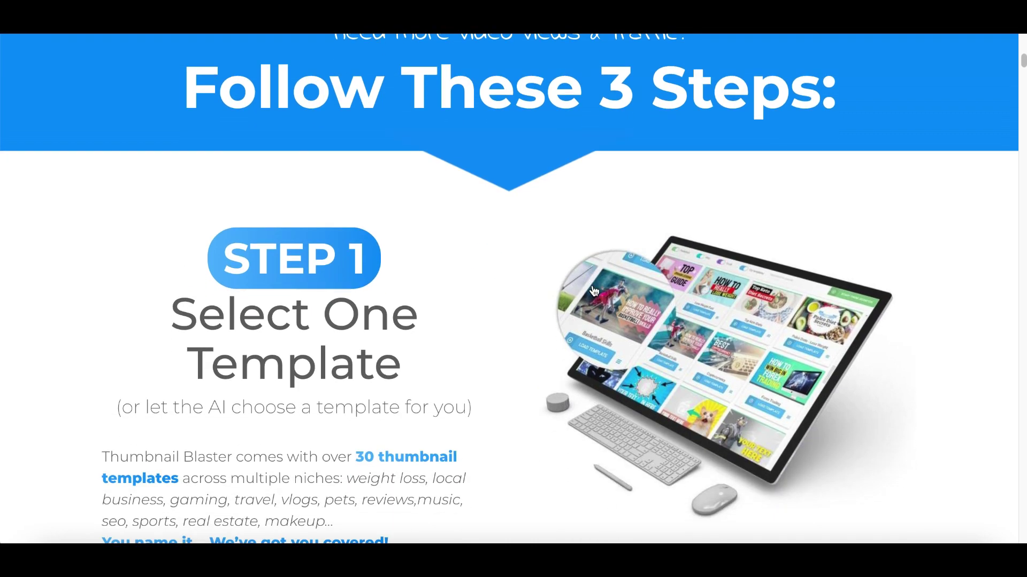
scroll(594, 290, "down", 6)
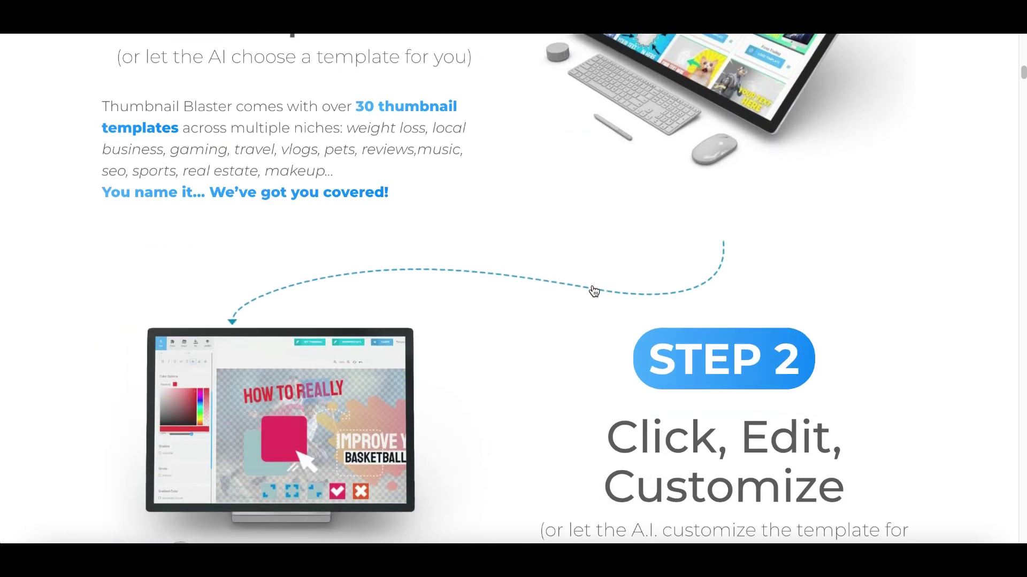
scroll(593, 290, "down", 14)
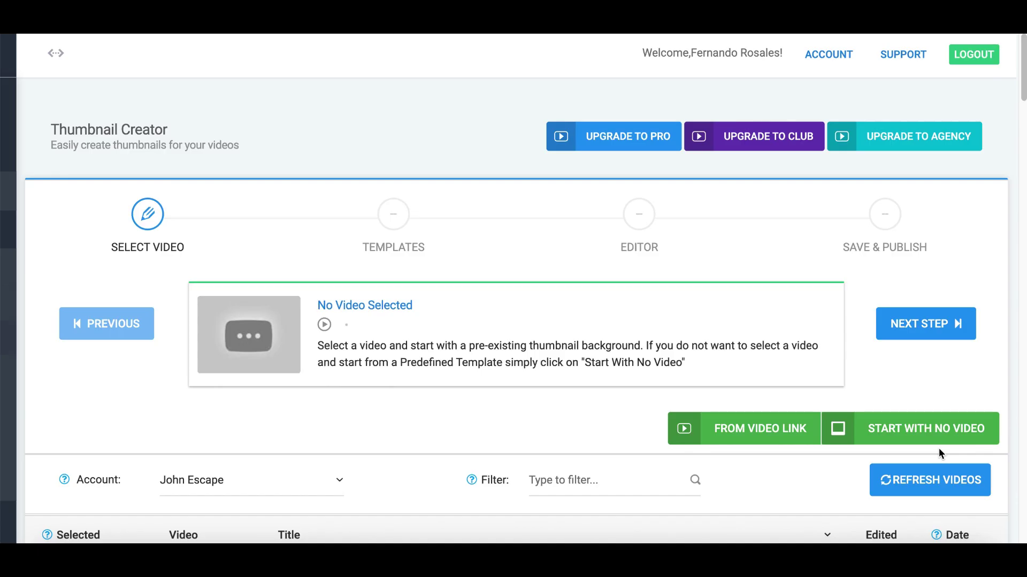
Switch to the Thumbnail Blaster web app, start a thumbnail with no video and browse the available templates
scroll(938, 448, "down", 2)
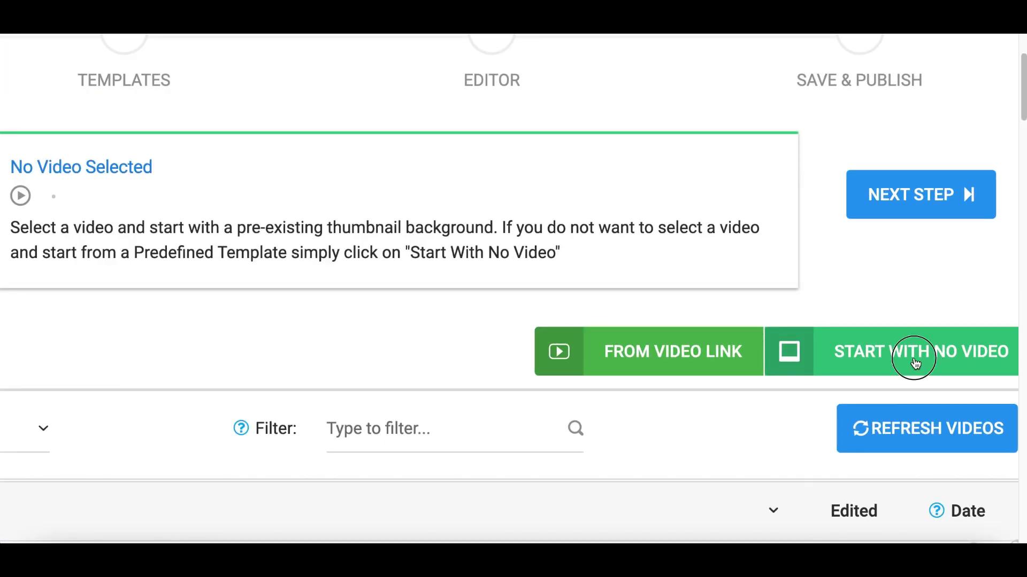
left_click(915, 364)
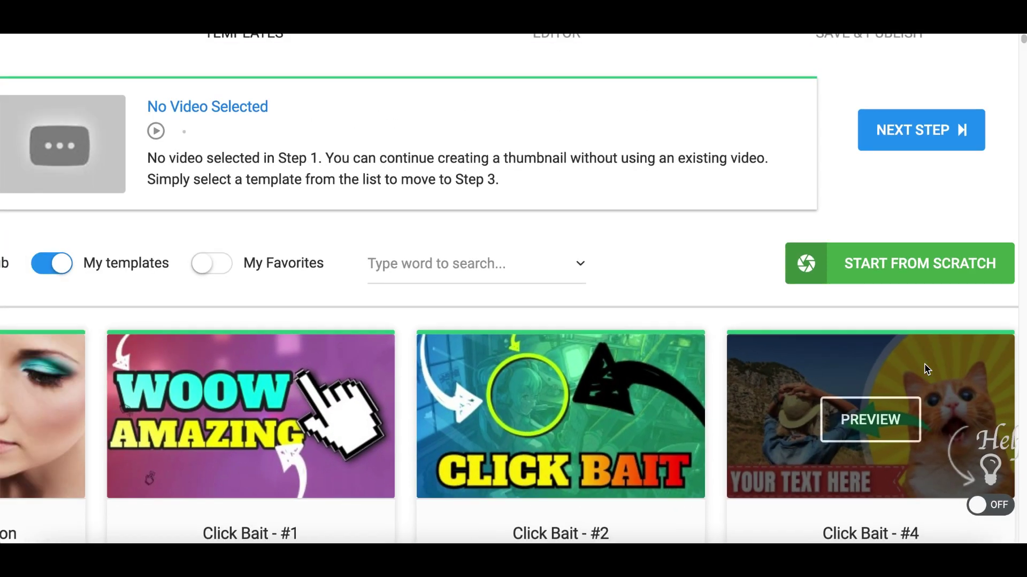
scroll(927, 369, "down", 8)
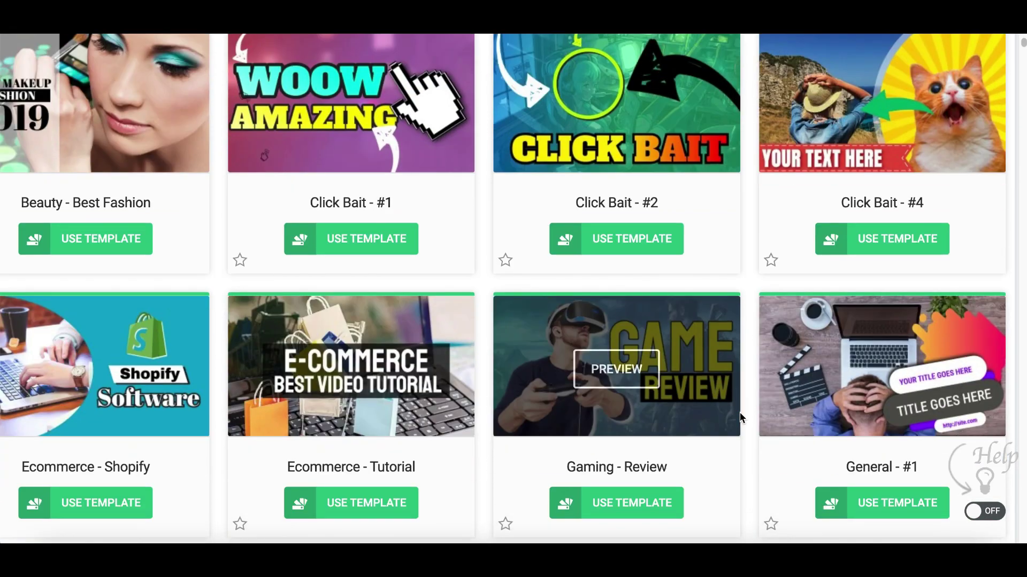
scroll(740, 417, "down", 3)
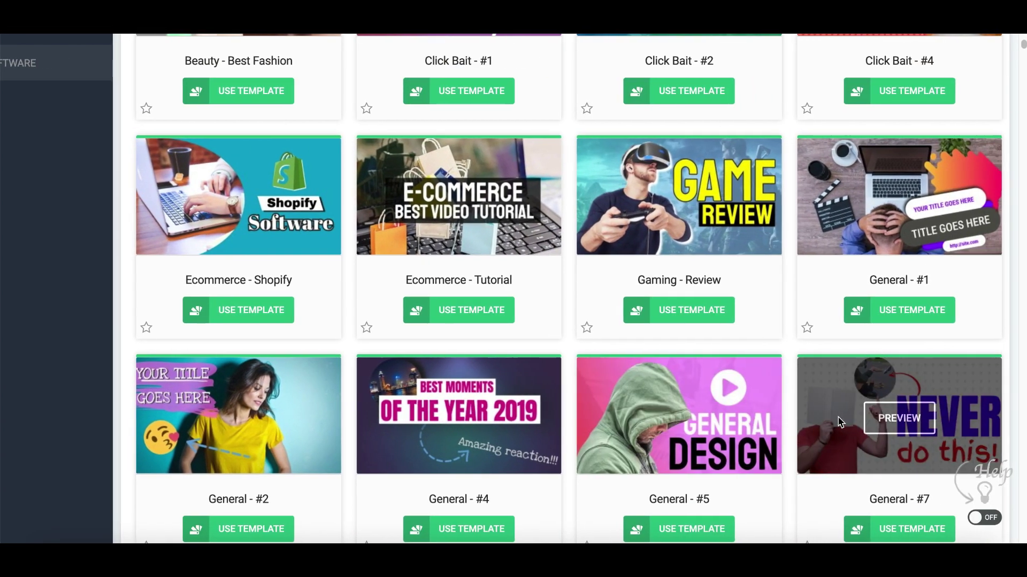
scroll(799, 449, "down", 3)
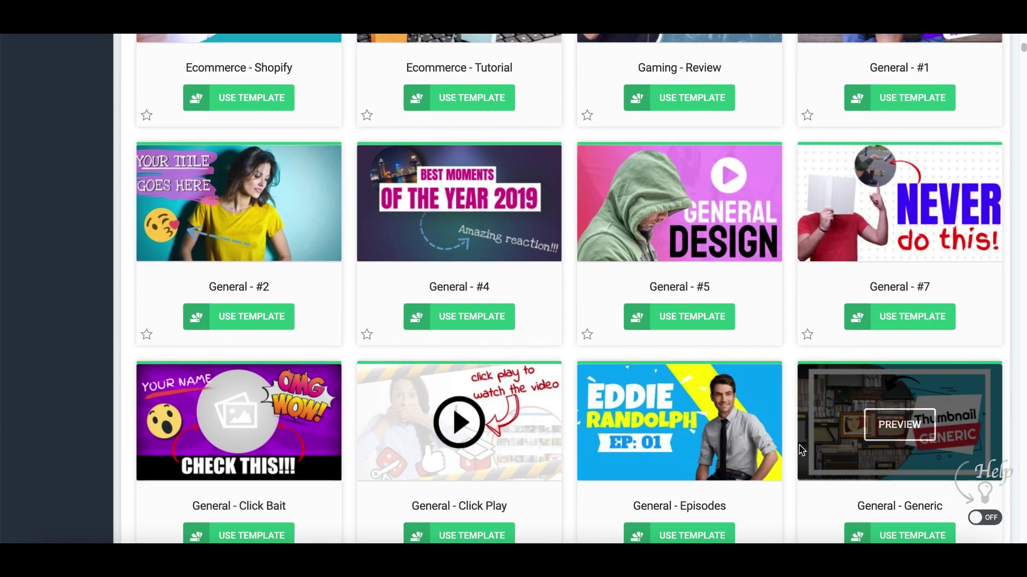
scroll(801, 450, "up", 8)
scroll(801, 450, "up", 2)
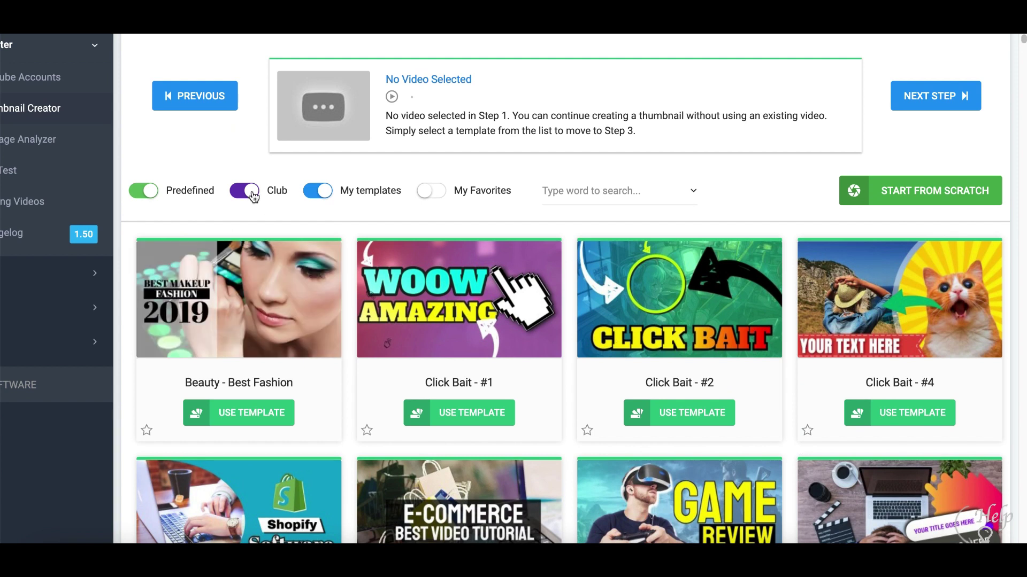
Turn off the Predefined and Club templates so only My templates are listed, and look through the saved thumbnail designs
left_click(145, 192)
left_click(319, 191)
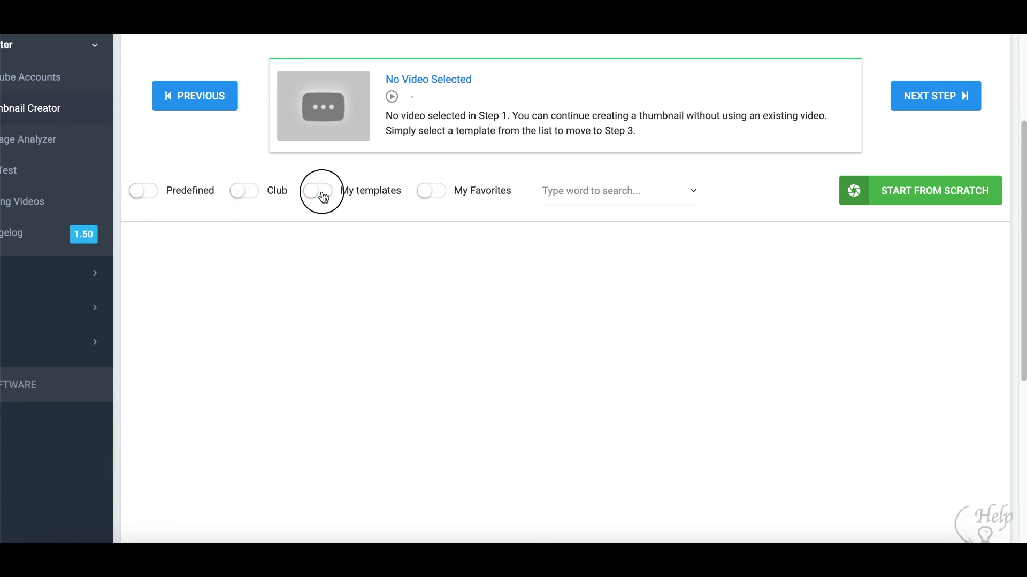
left_click(319, 191)
scroll(490, 291, "down", 9)
scroll(489, 292, "down", 9)
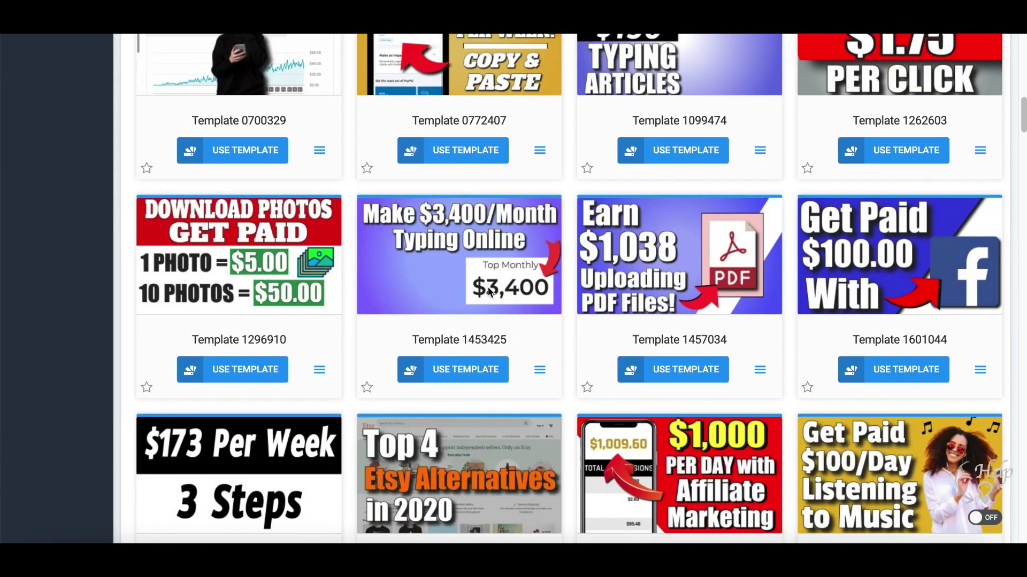
scroll(489, 291, "down", 10)
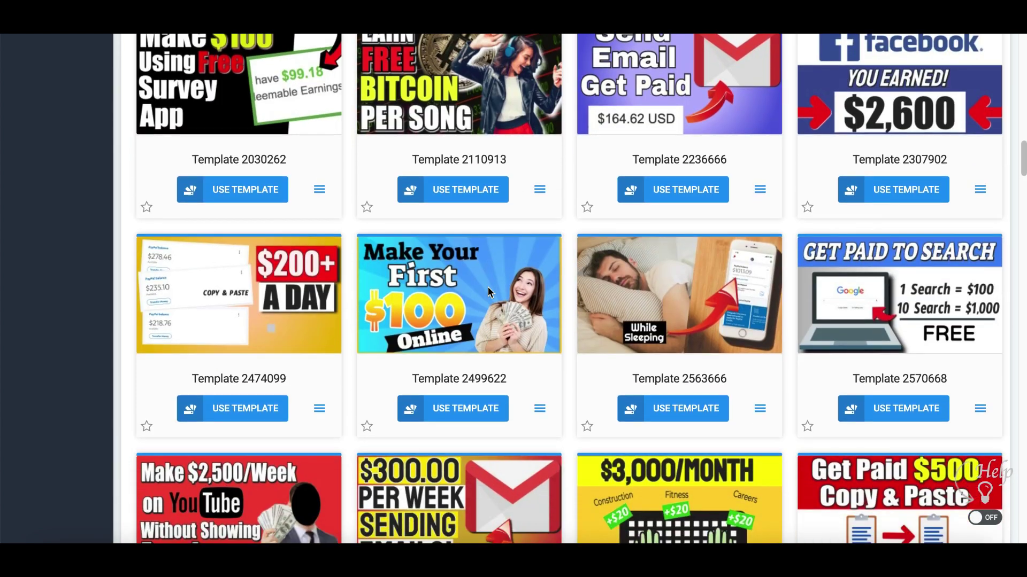
Open the "$146/Day Searching on Google" thumbnail design from the saved templates for editing
scroll(488, 292, "down", 5)
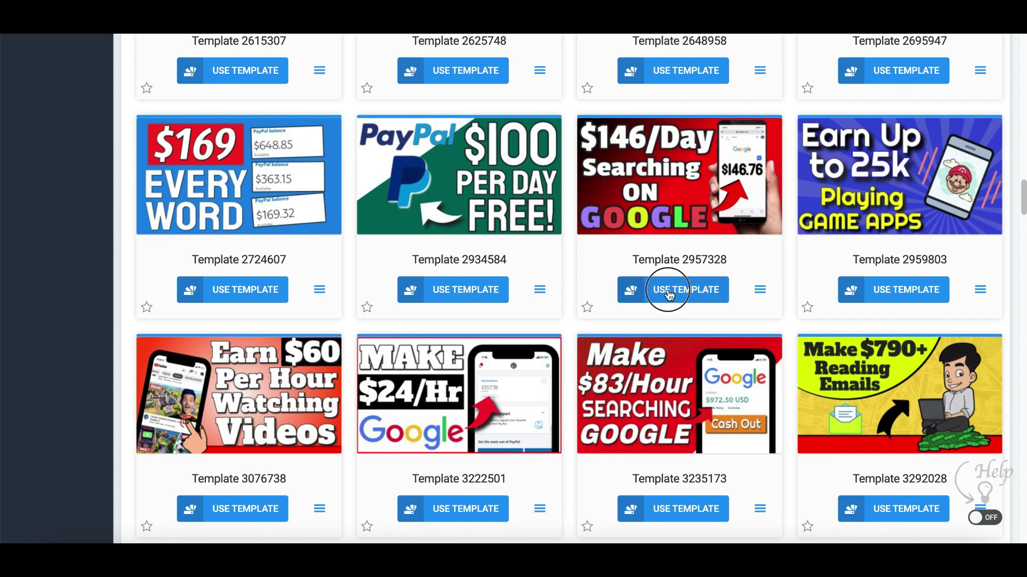
left_click(669, 294)
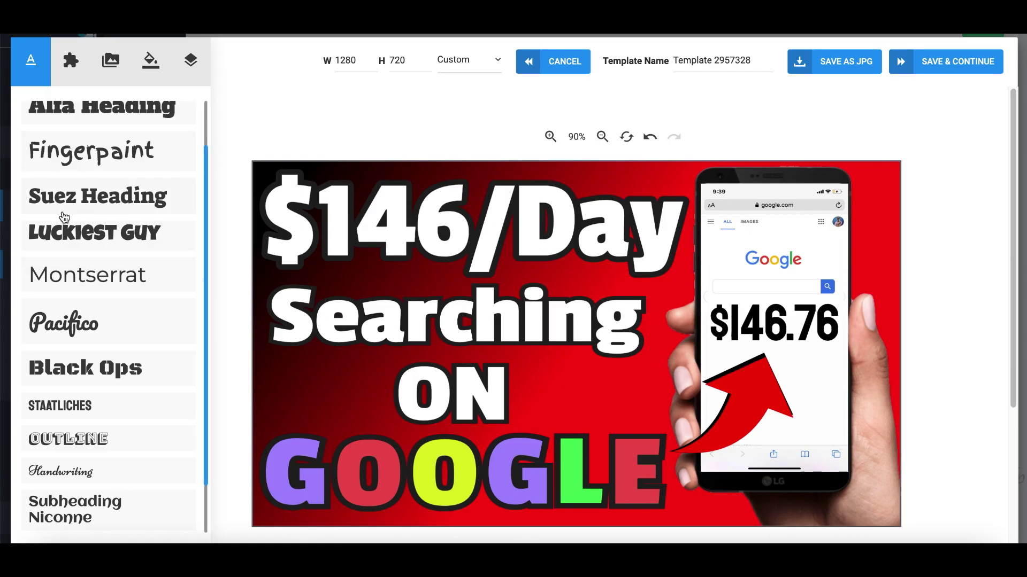
scroll(64, 216, "up", 1)
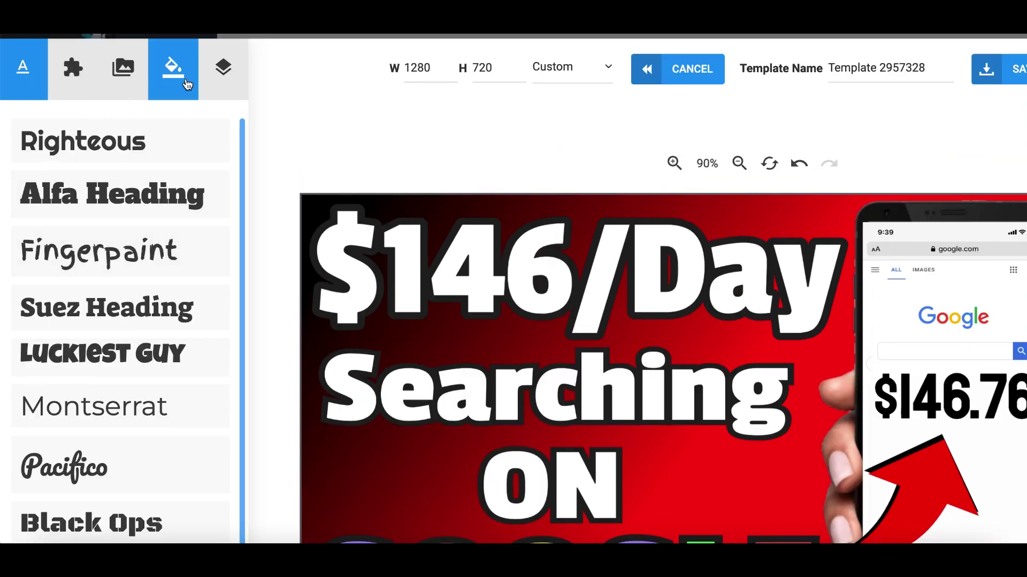
Shift the "Searching" text and the "$146/Day" headline slightly downward on the thumbnail canvas
mouse_move(599, 392)
left_mouse_down()
mouse_move(579, 385)
mouse_move(589, 407)
left_mouse_up()
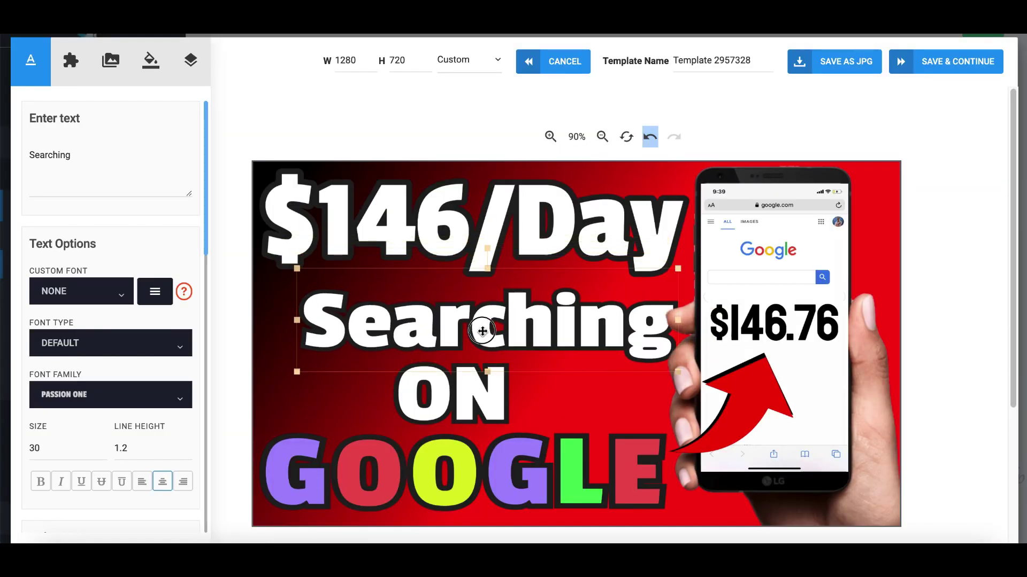
left_click_drag(482, 330, 464, 332)
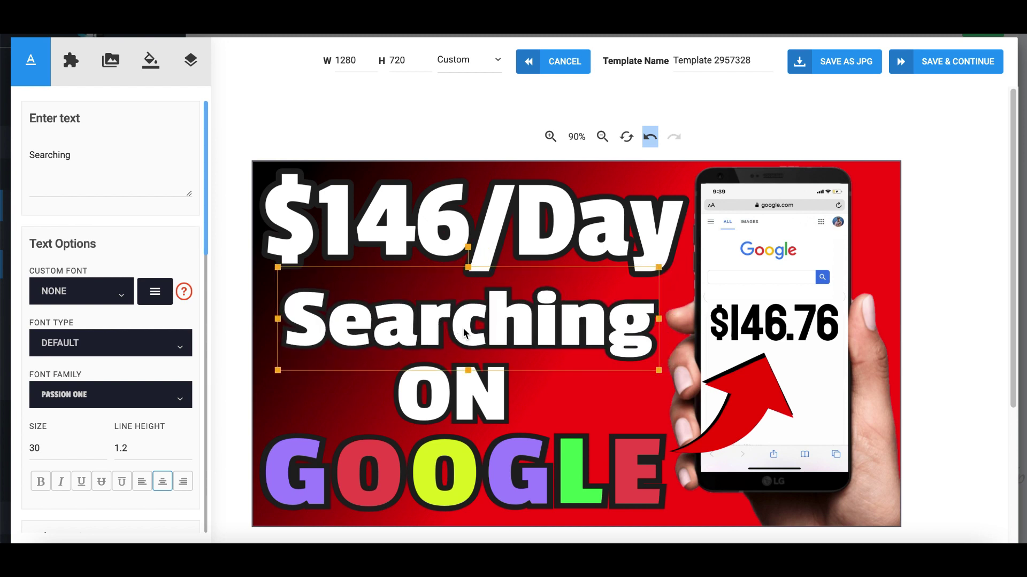
left_click_drag(478, 232, 477, 247)
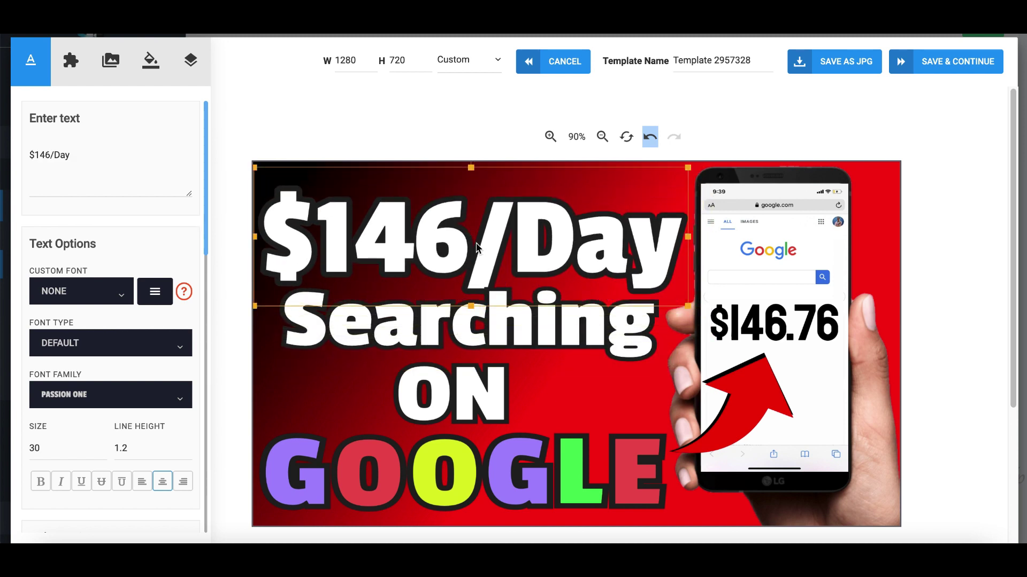
Save the thumbnail as a JPG, open the downloaded image to check it and close the editor page
left_click(850, 66)
left_click(99, 531)
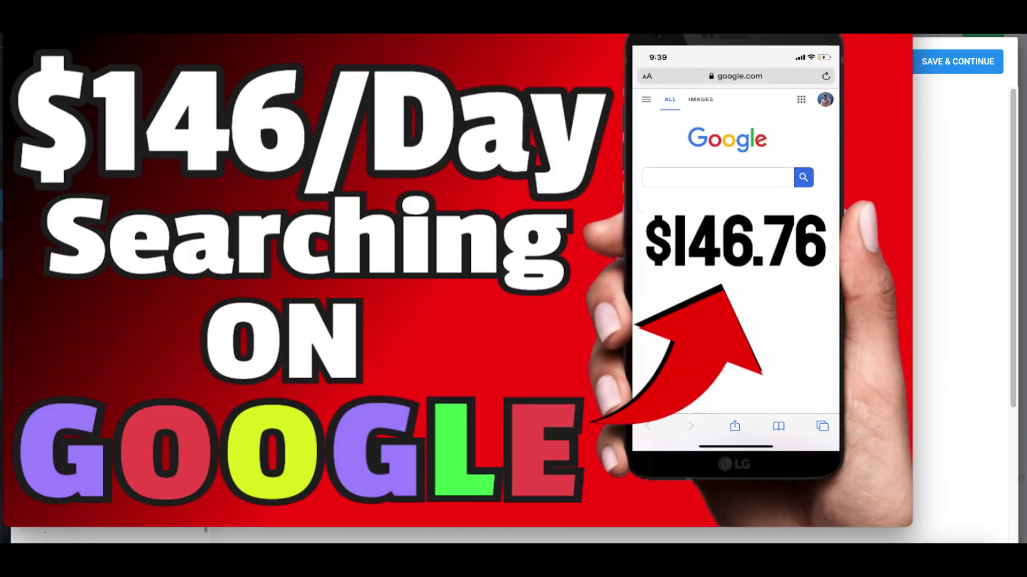
left_click_drag(263, 16, 375, 118)
key("super+w")
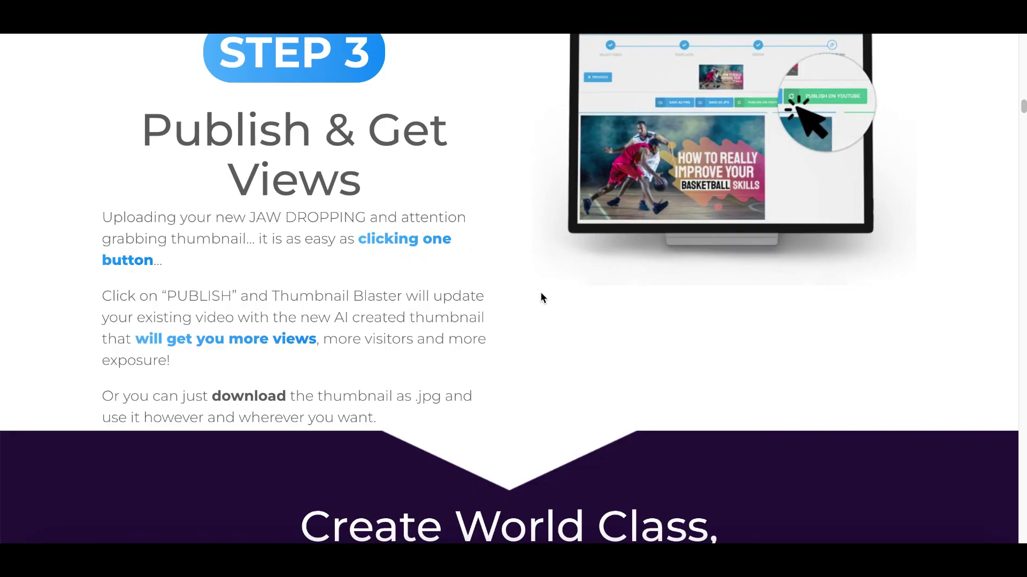
Review the Thumbnail Blaster sales page from its headline, and look over the Video Marketing Blaster sales page
scroll(541, 293, "up", 15)
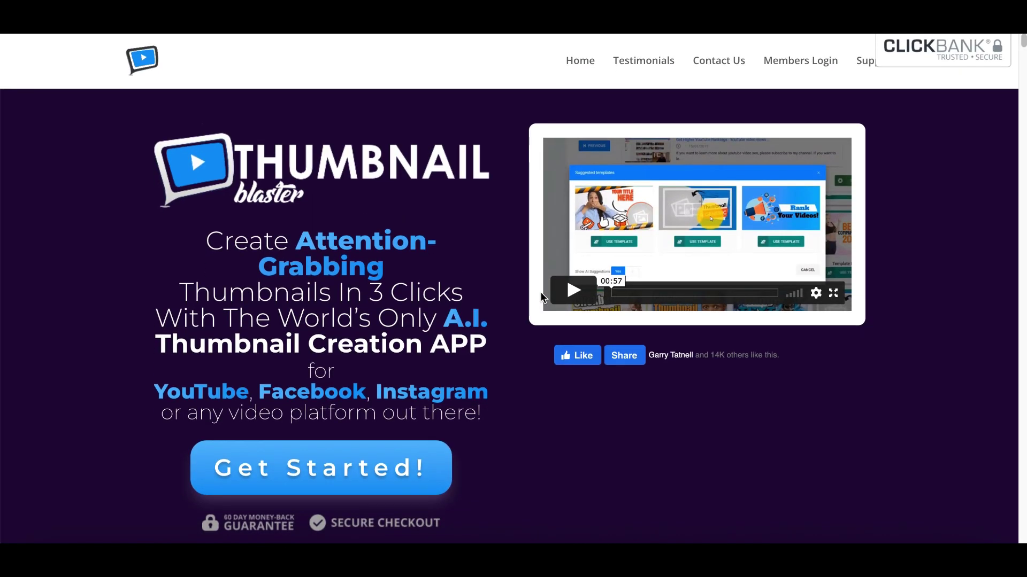
scroll(542, 297, "down", 4)
scroll(544, 298, "up", 4)
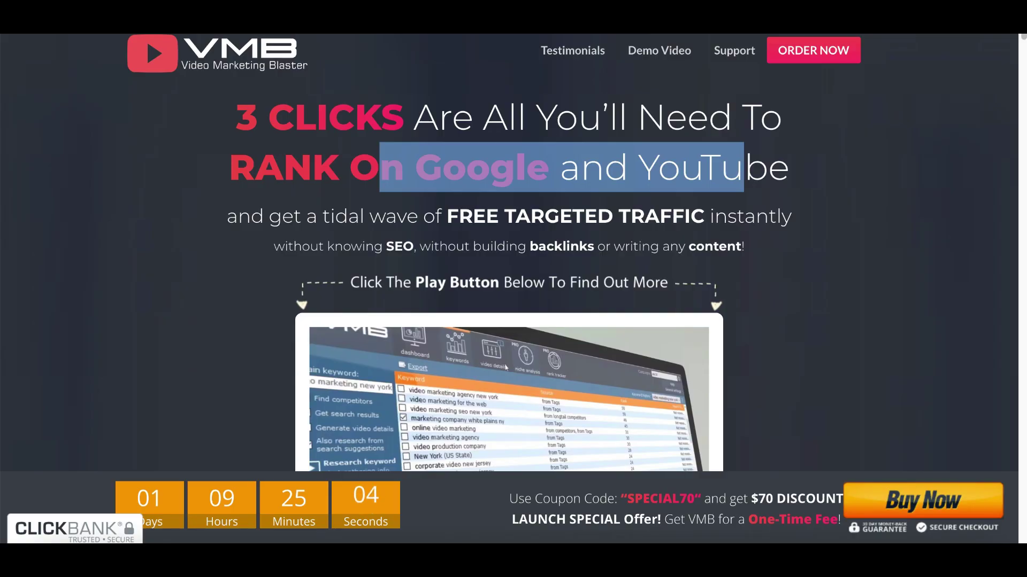
scroll(553, 197, "down", 1)
scroll(553, 197, "down", 4)
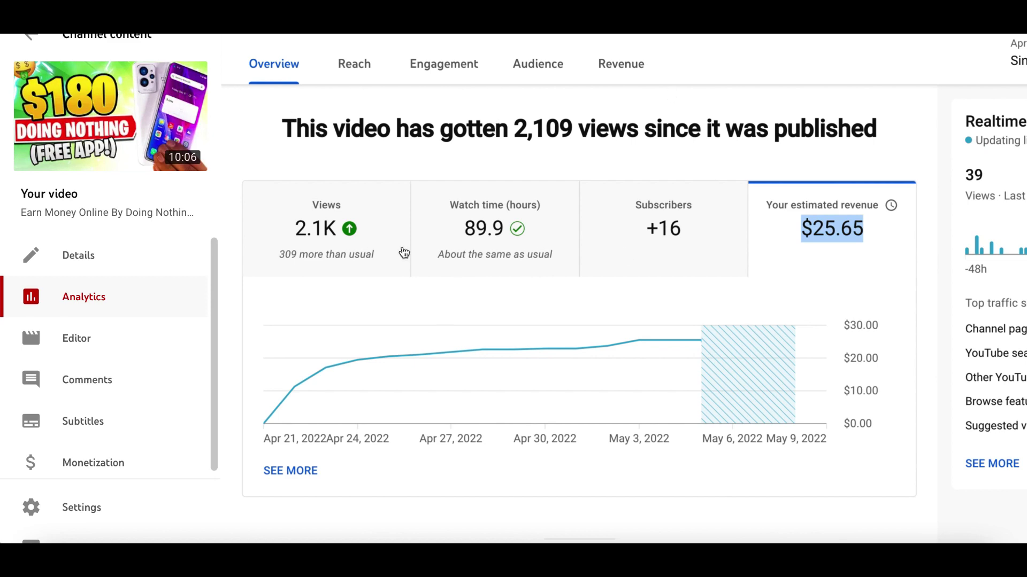
Switch to YouTube Studio and examine views and estimated revenue for the "$180 Doing Nothing" and "Top 3 Apps That Pay You to Play Games" videos
mouse_move(542, 332)
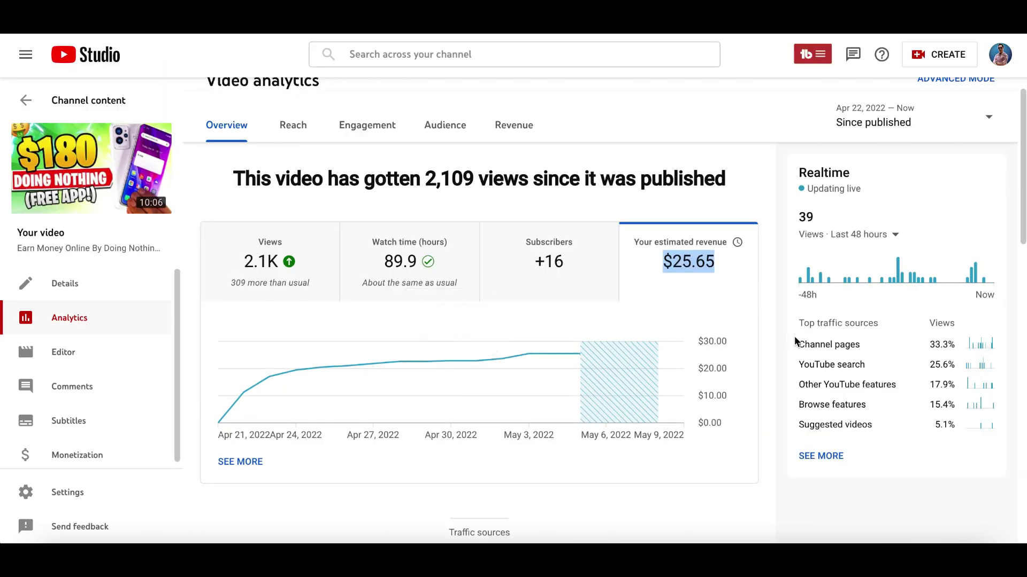
scroll(795, 341, "down", 1)
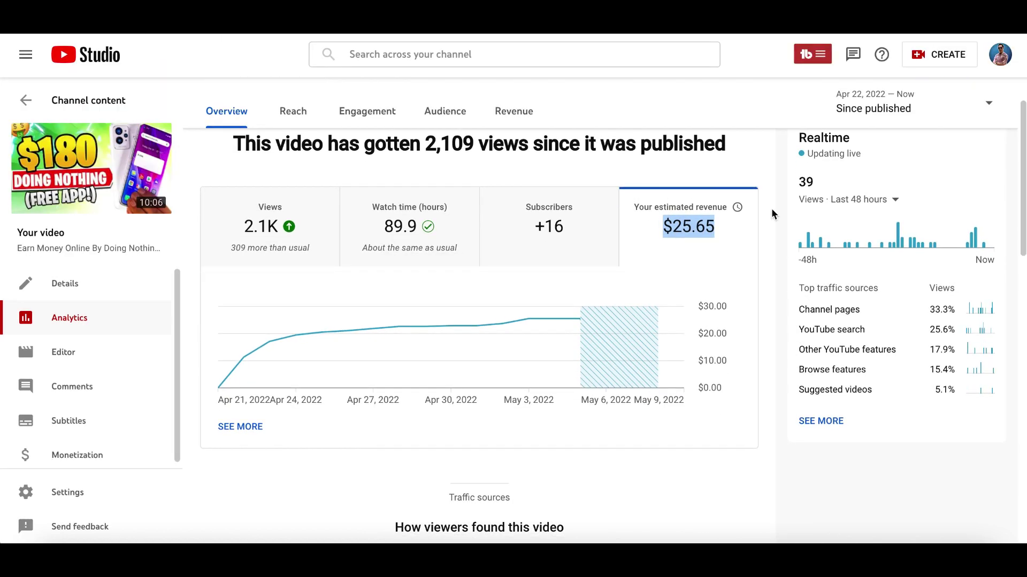
mouse_move(694, 242)
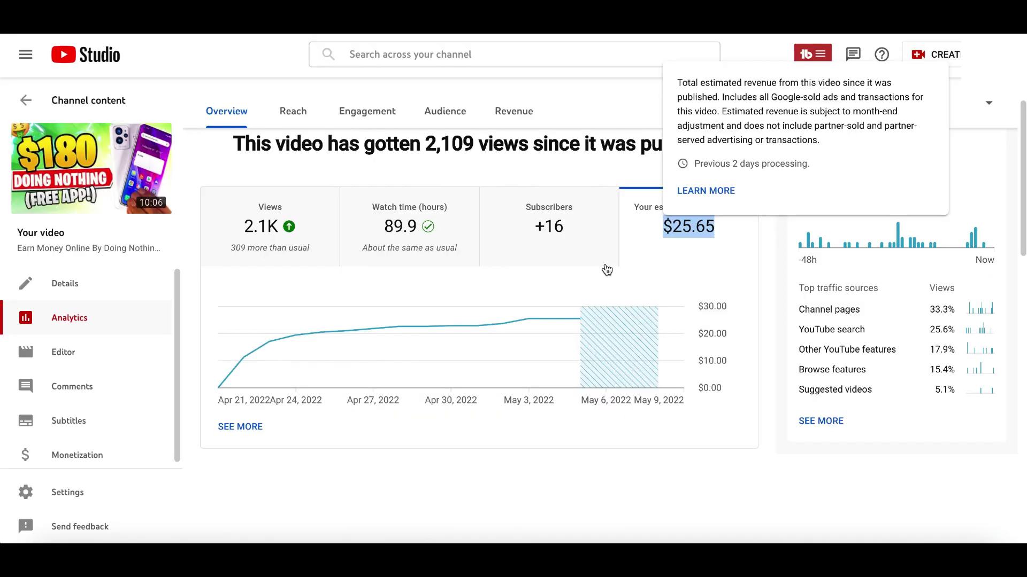
left_click(94, 289)
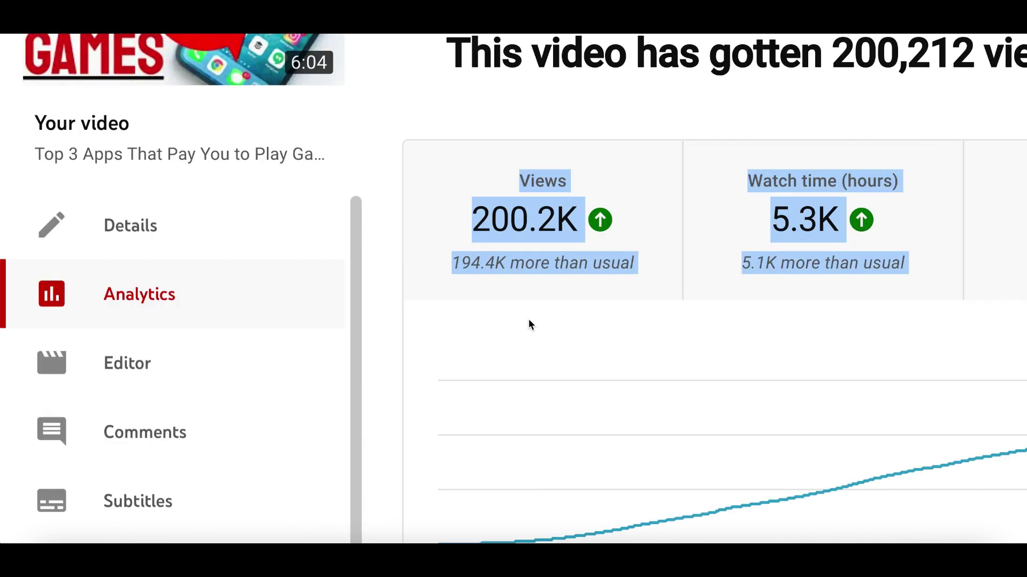
scroll(530, 325, "up", 4)
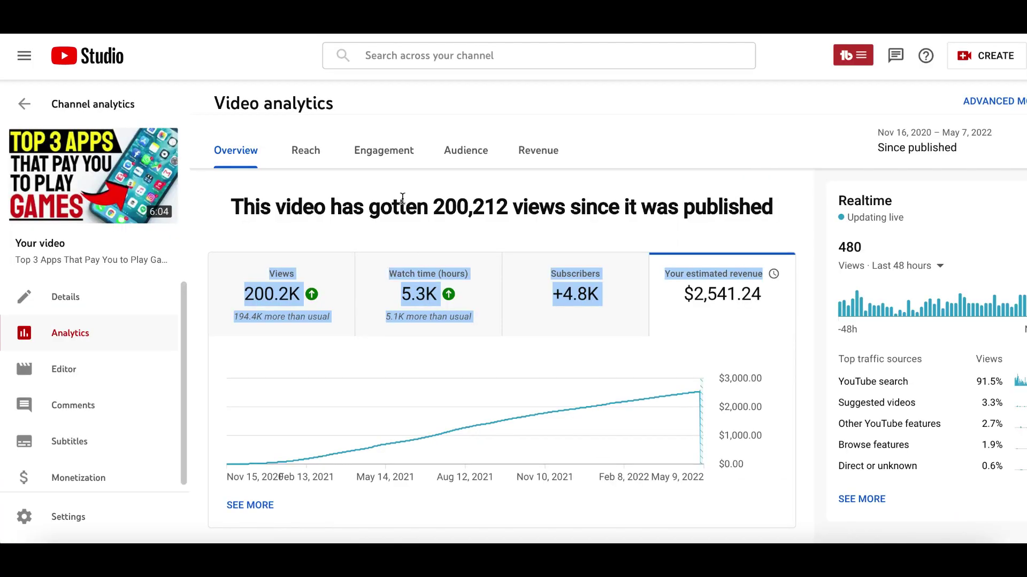
scroll(726, 291, "down", 1)
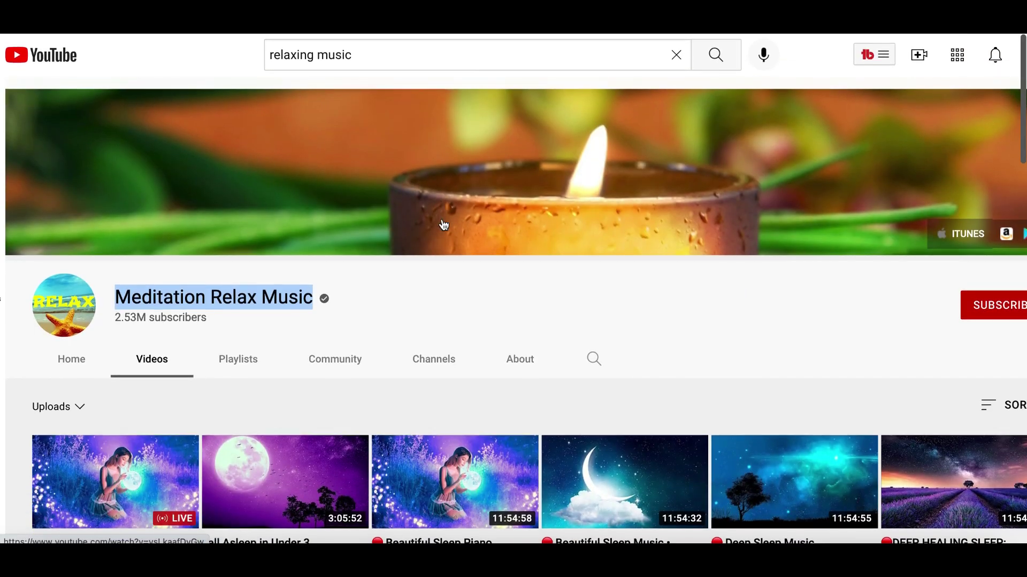
Look through the uploaded videos on the Meditation Relax Music channel and on the own YouTube channel
scroll(331, 384, "down", 5)
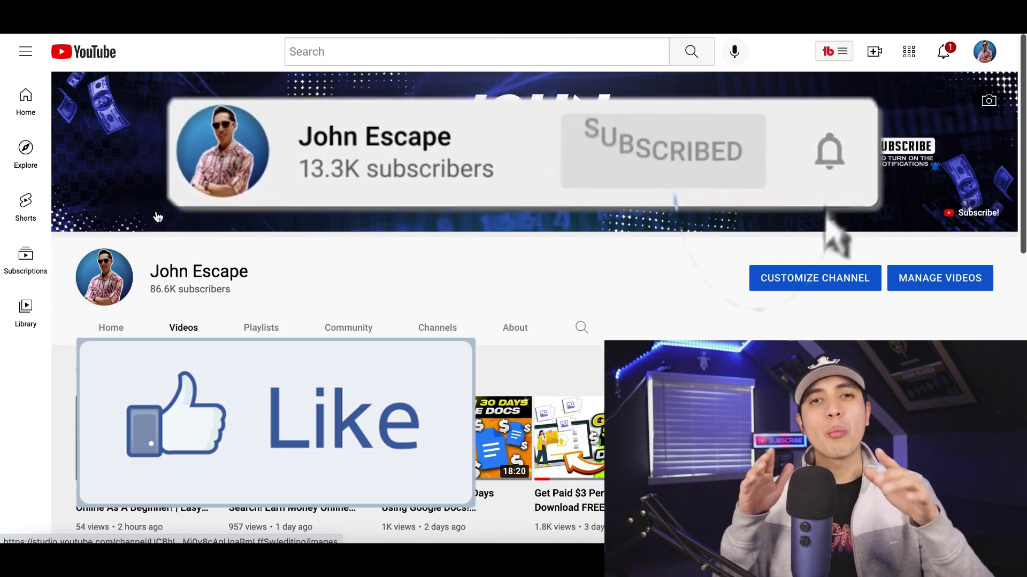
scroll(133, 348, "down", 2)
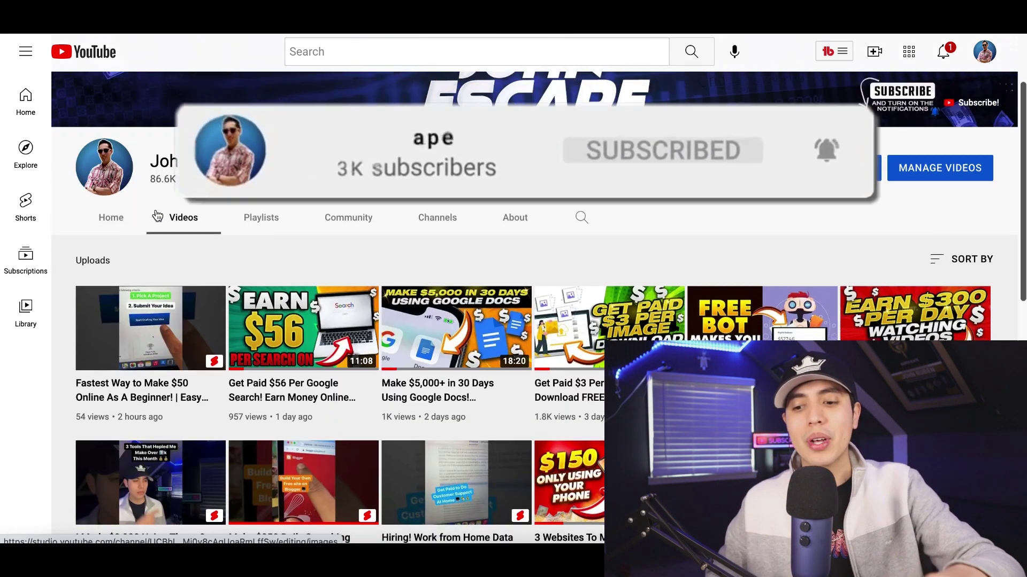
scroll(112, 481, "down", 10)
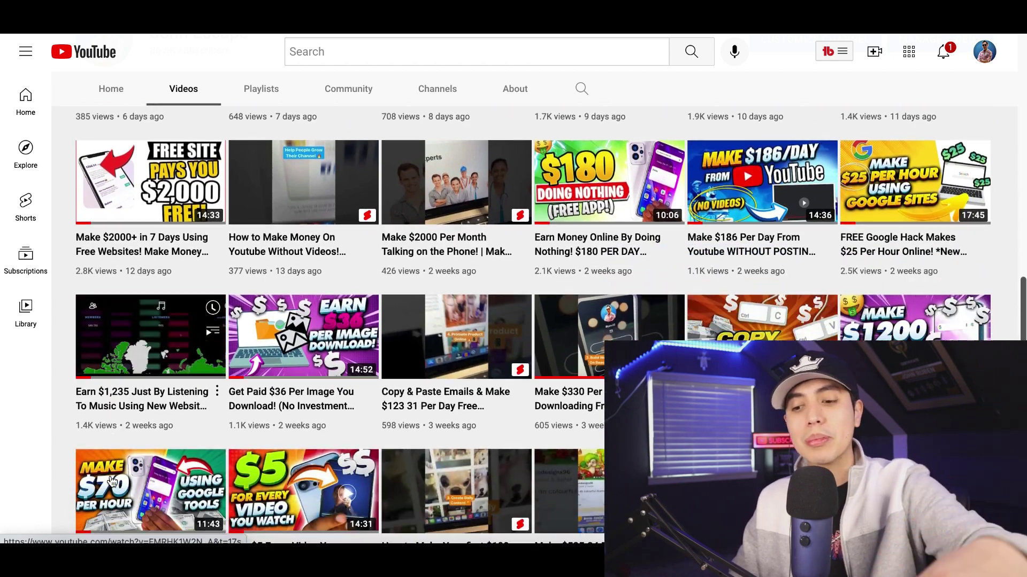
scroll(112, 482, "down", 1)
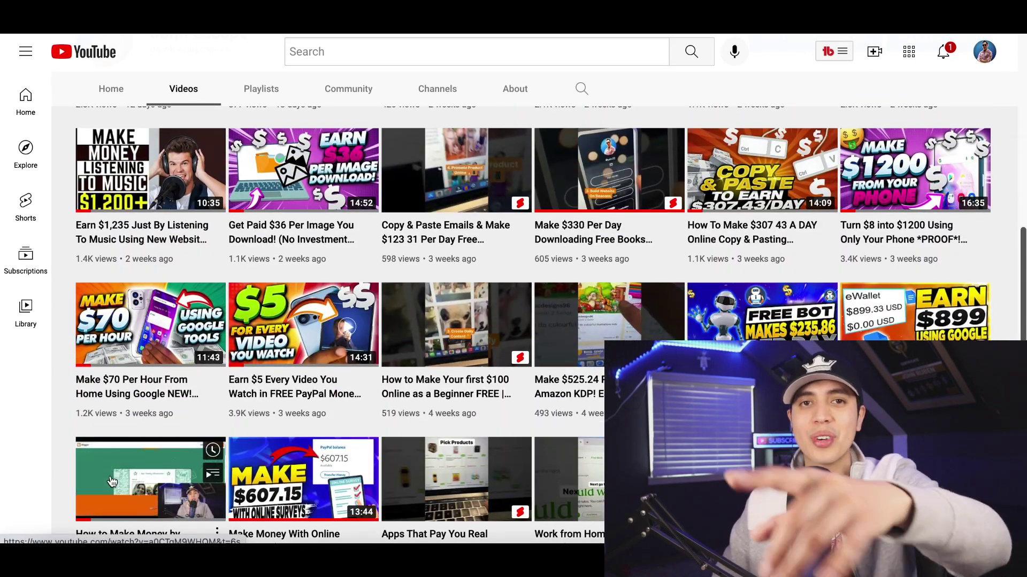